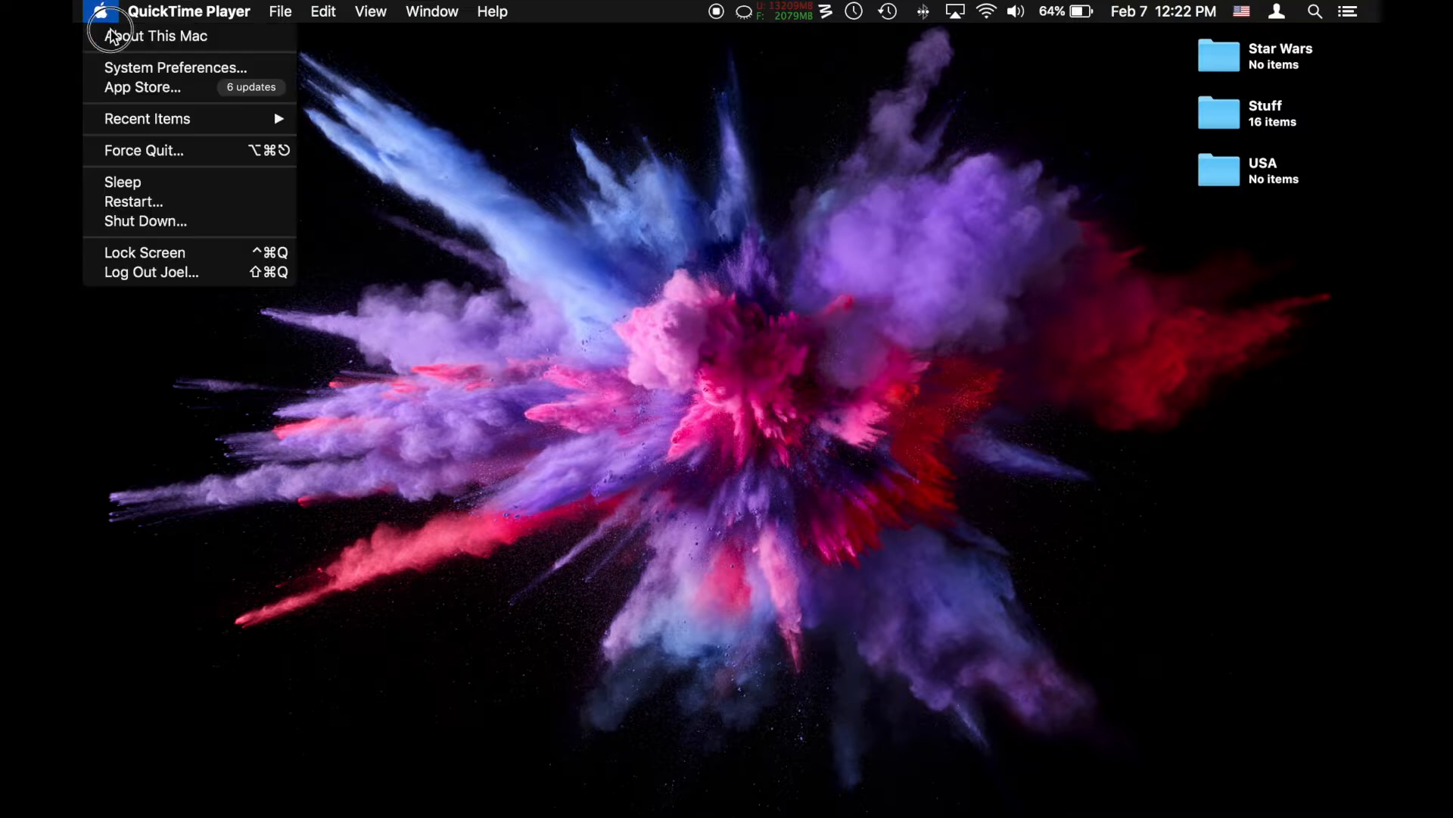
Check the macOS version in the About This Mac window and close it
{"action": "left_click", "coordinate": [122, 36]}
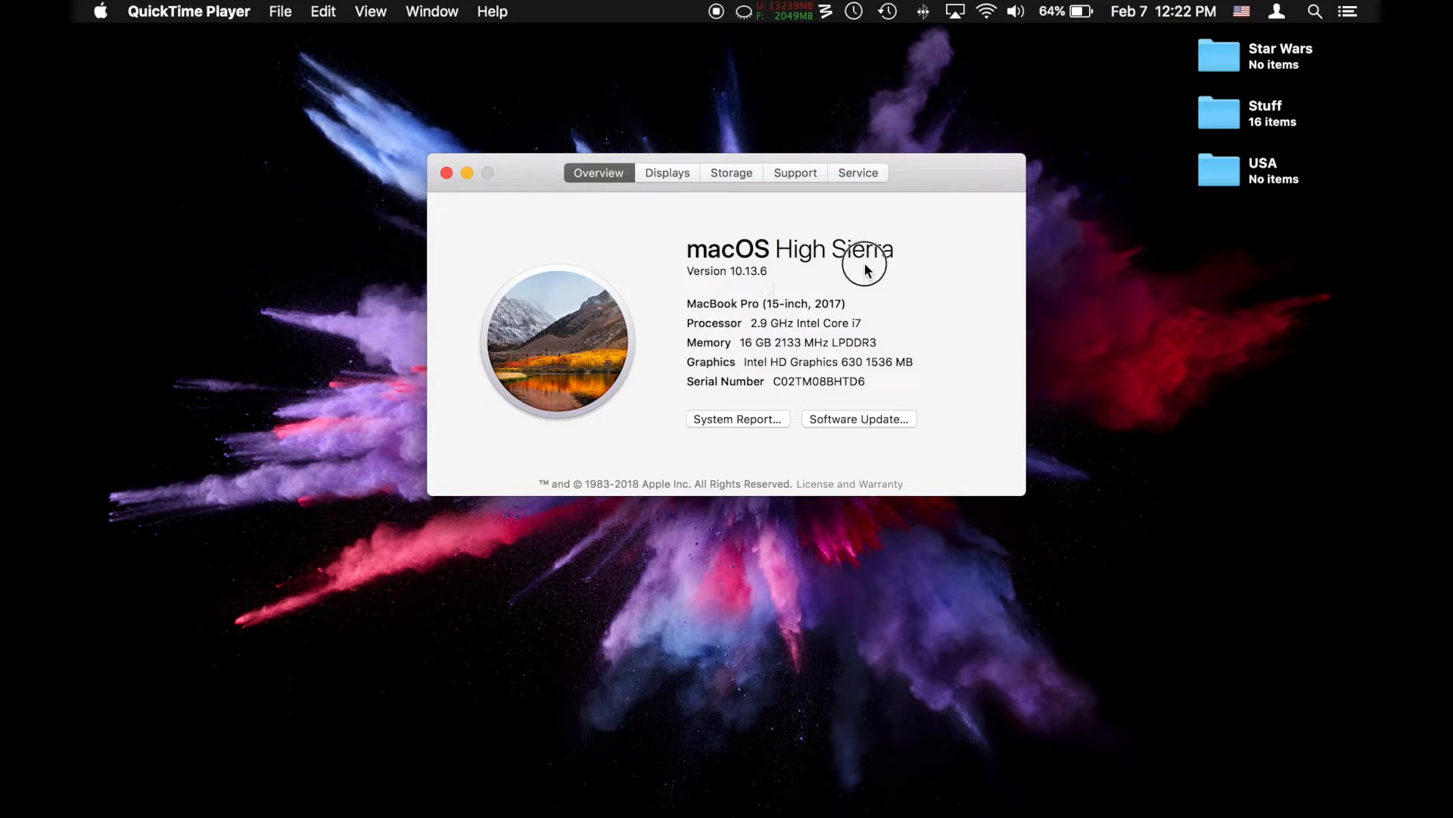
{"action": "left_click_drag", "start_coordinate": [922, 169], "coordinate": [837, 123]}
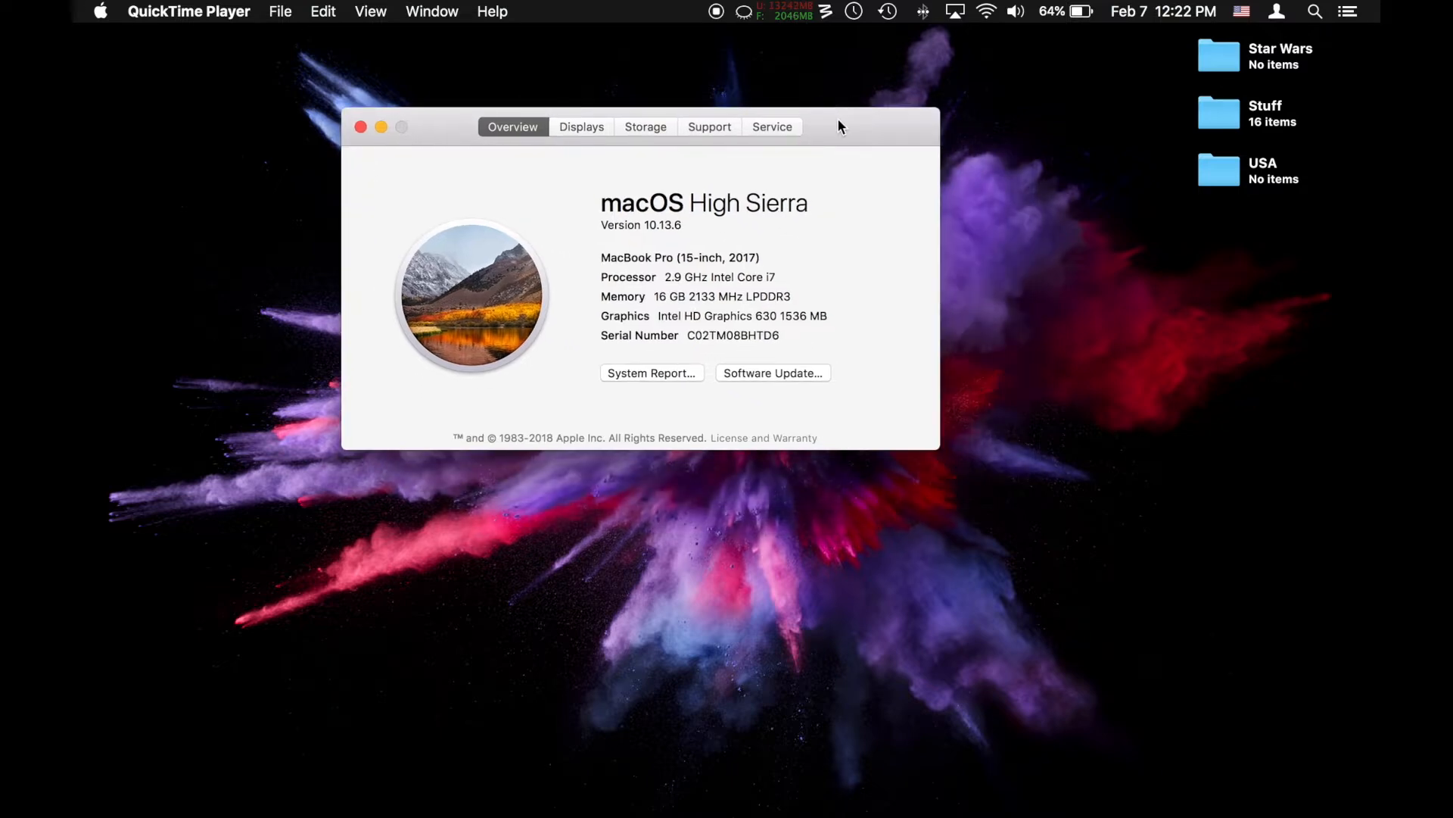
{"action": "key", "text": "super+w"}
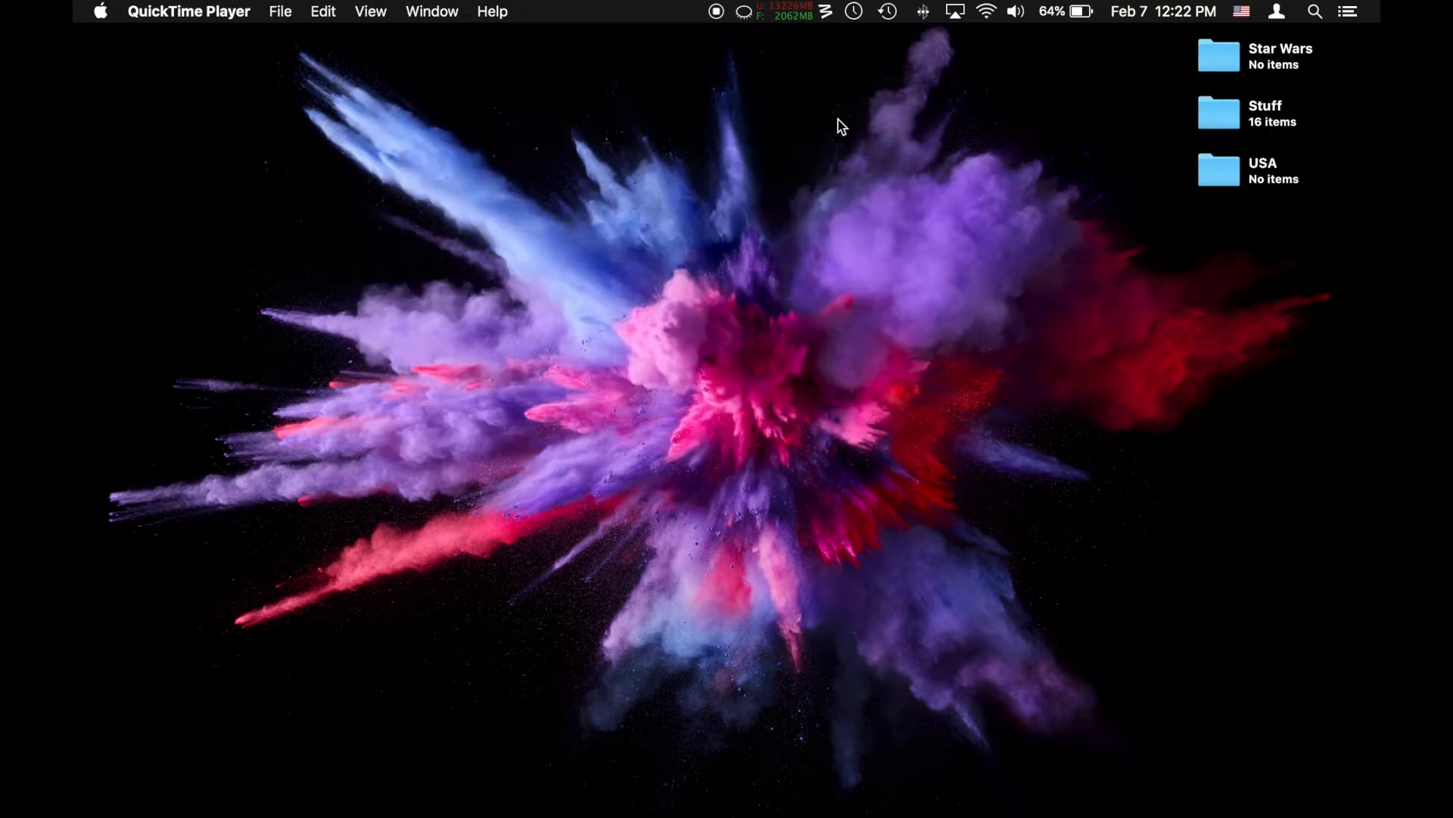
{"action": "left_click", "coordinate": [838, 122]}
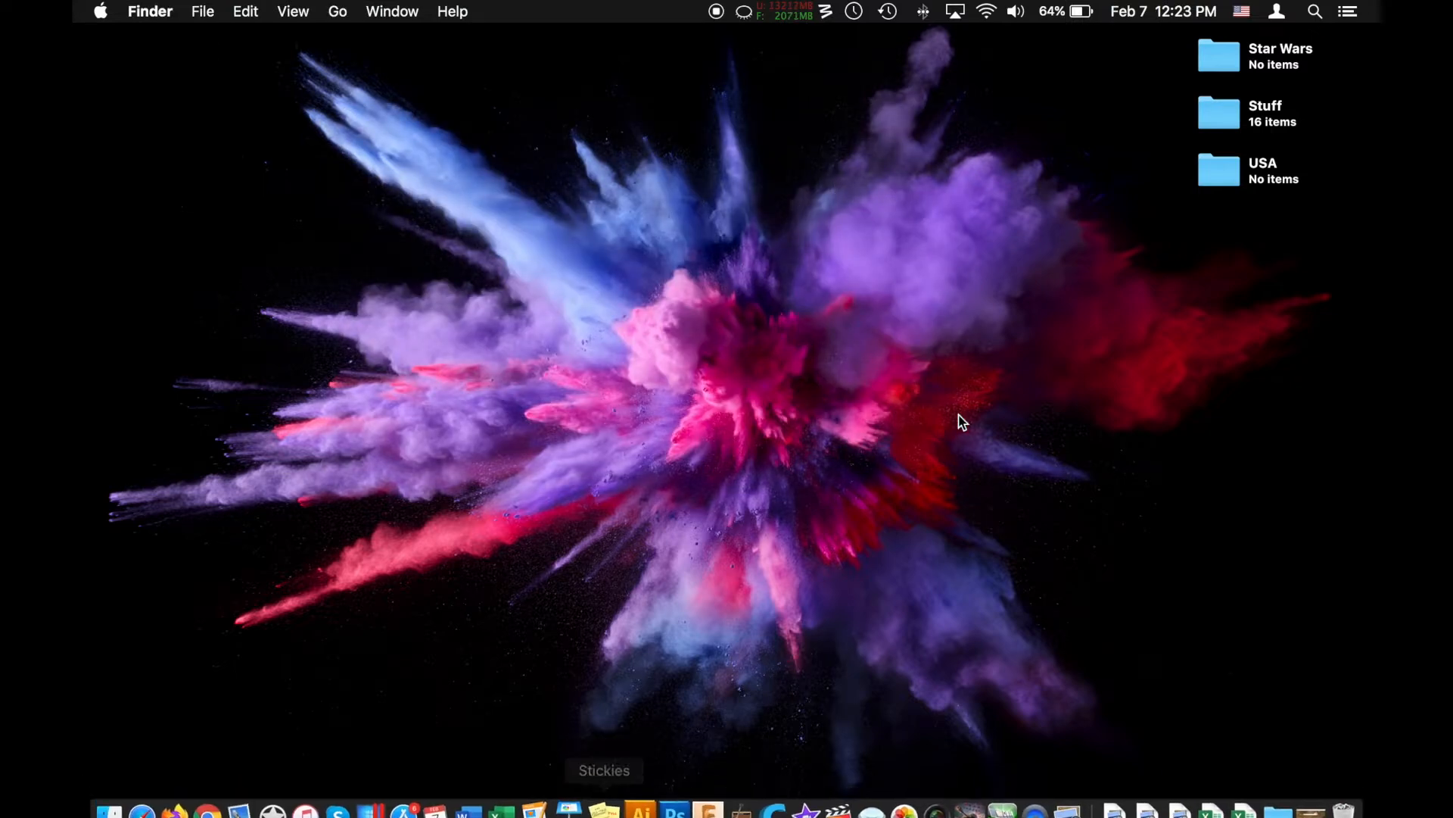
{"action": "left_click", "coordinate": [1236, 66]}
{"action": "left_click", "coordinate": [1230, 127]}
{"action": "left_click", "coordinate": [1228, 173]}
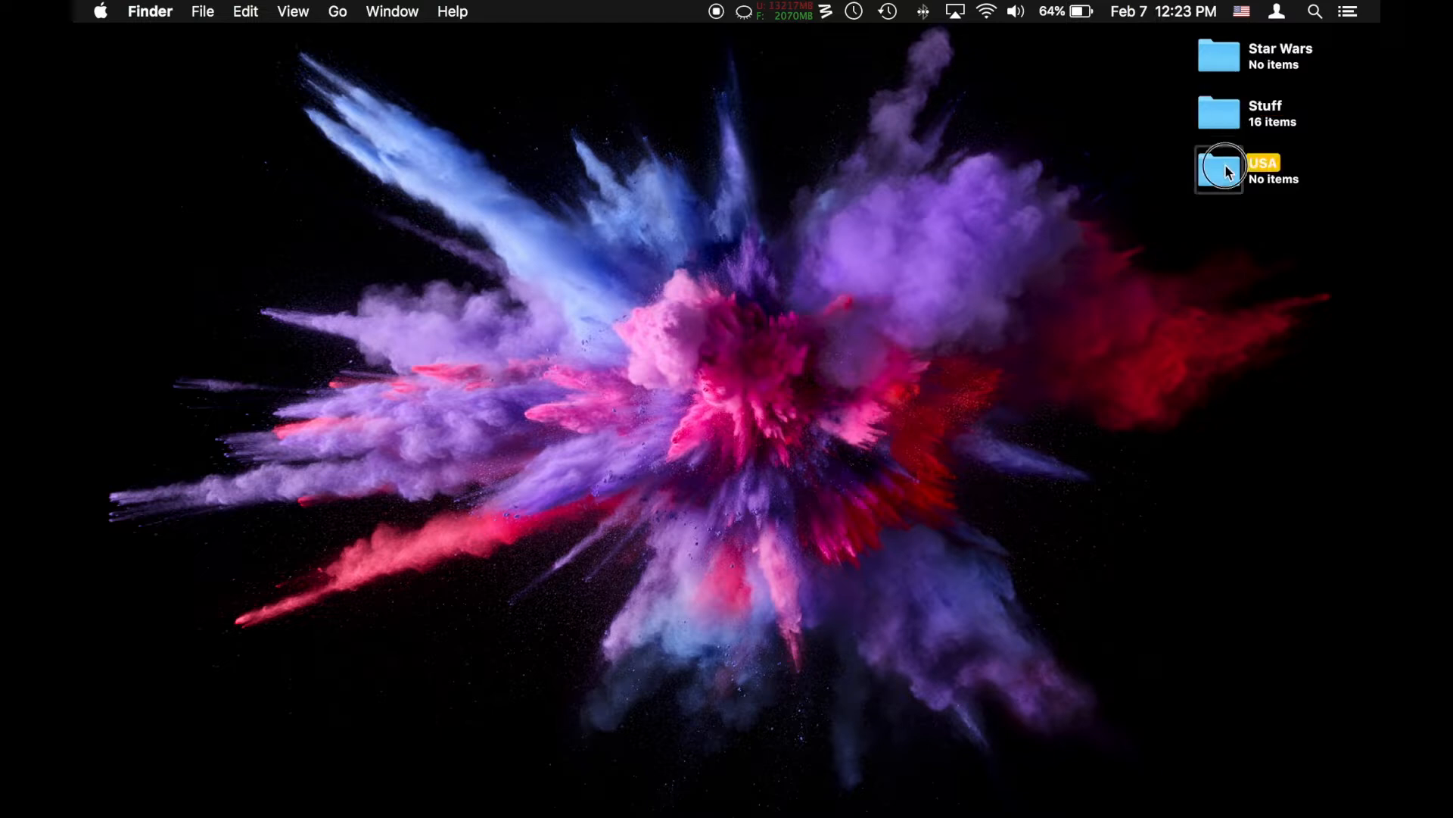
{"action": "left_click", "coordinate": [1219, 67]}
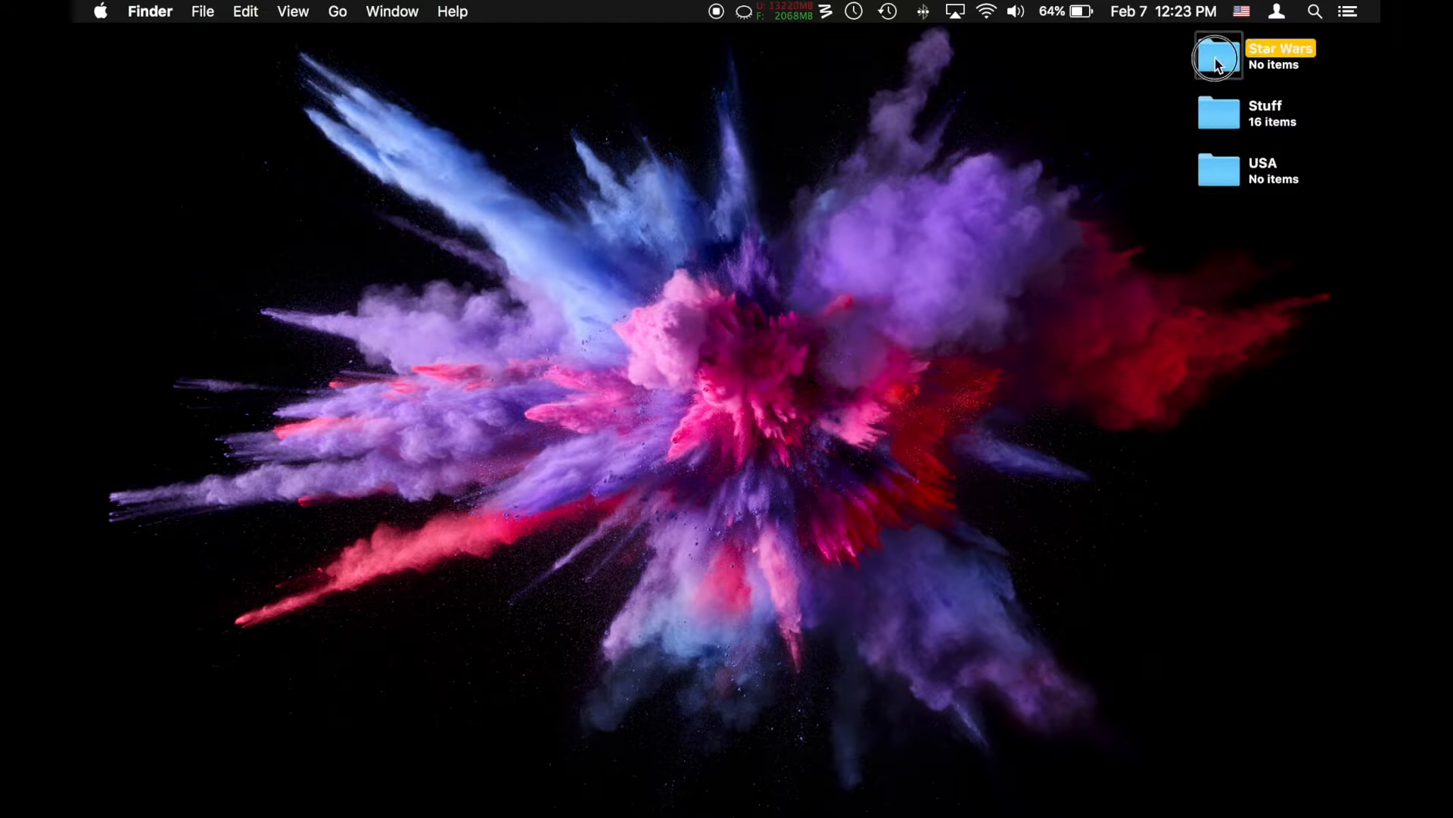
{"action": "left_click", "coordinate": [1166, 73]}
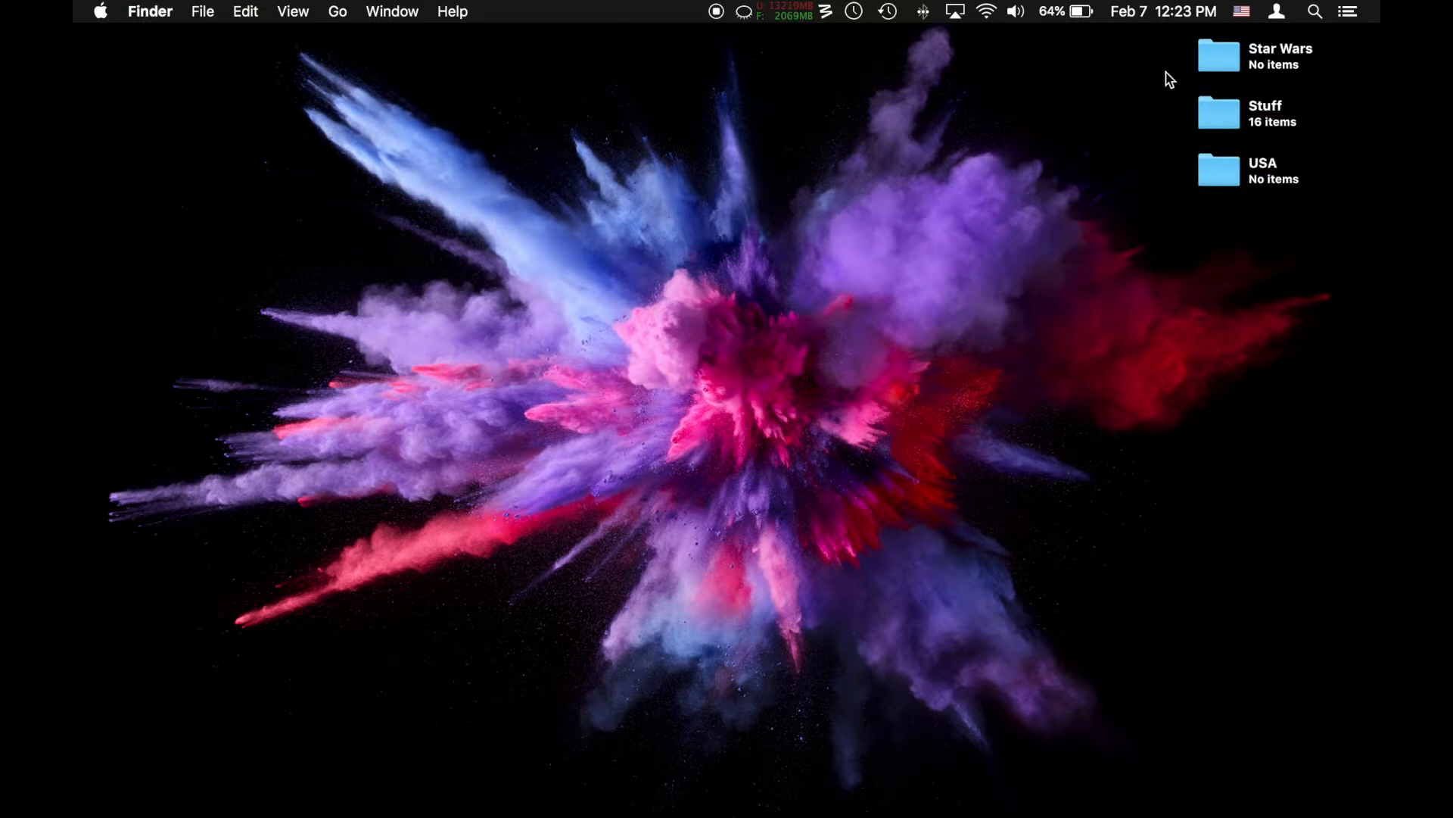
{"action": "left_click", "coordinate": [1224, 63]}
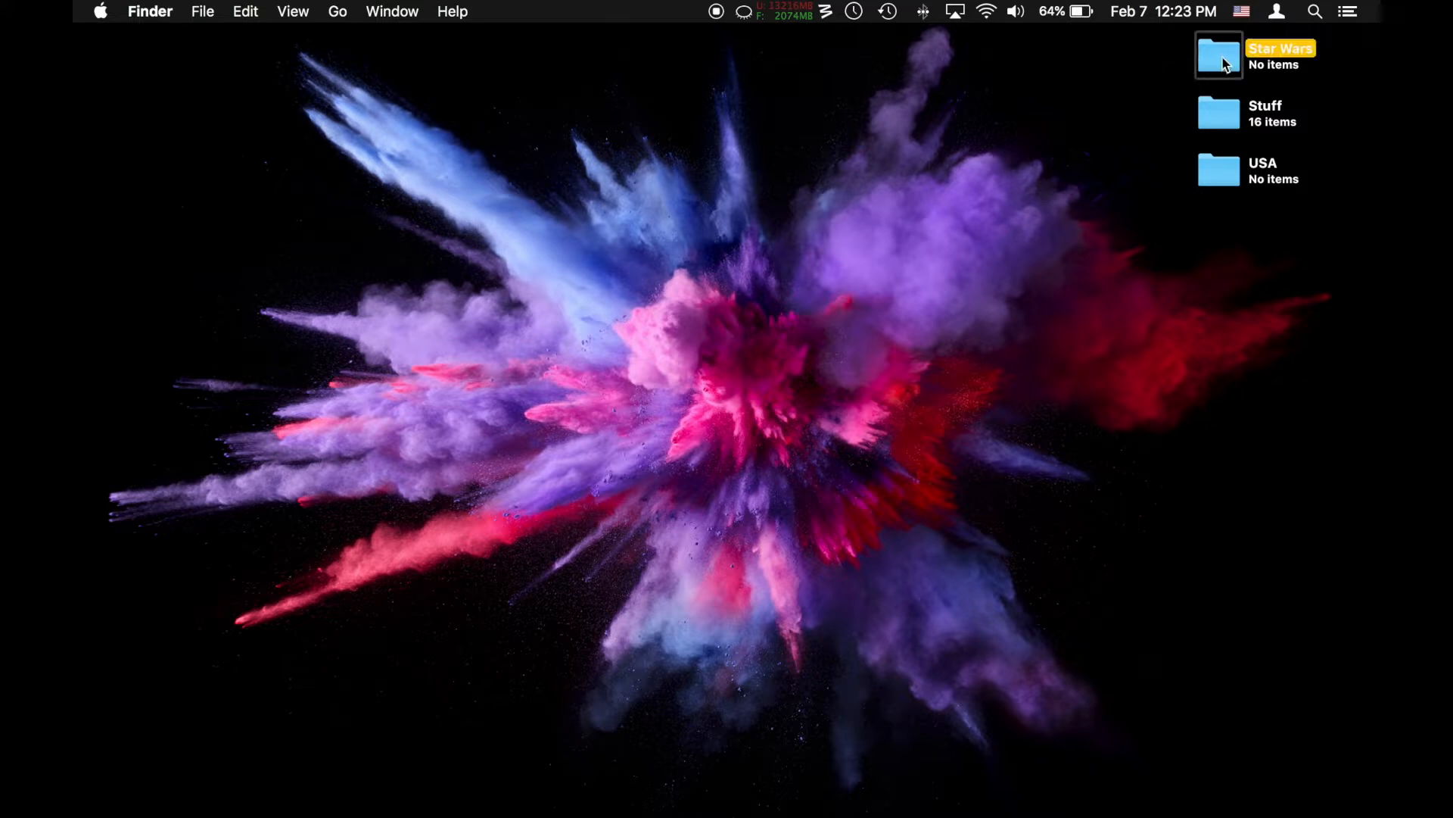
{"action": "left_click", "coordinate": [1171, 67]}
{"action": "left_click", "coordinate": [1217, 56]}
{"action": "left_click", "coordinate": [1226, 123]}
{"action": "left_click", "coordinate": [1135, 168]}
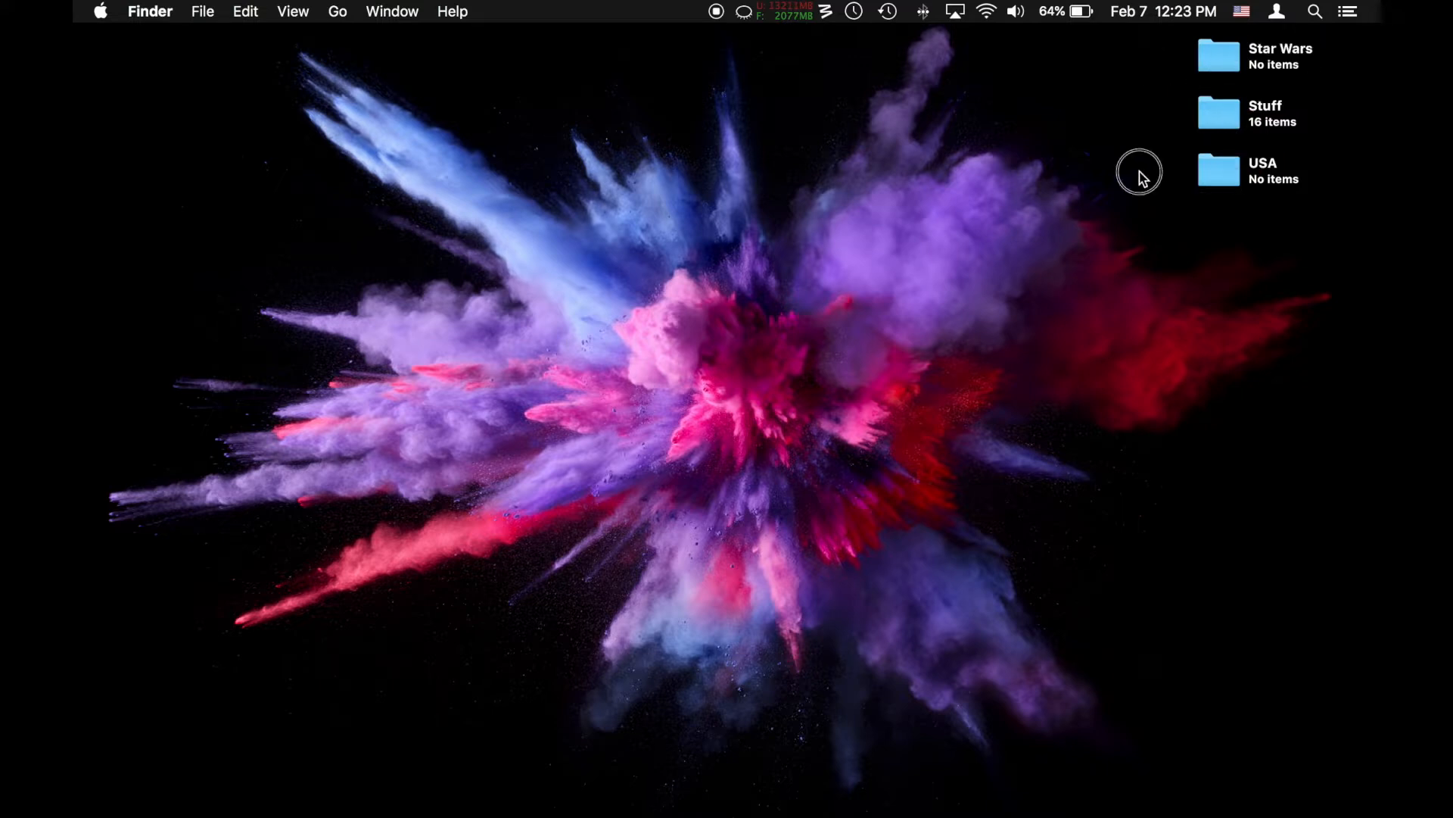
{"action": "left_click_drag", "start_coordinate": [1146, 167], "coordinate": [1158, 103]}
{"action": "left_click", "coordinate": [1234, 40]}
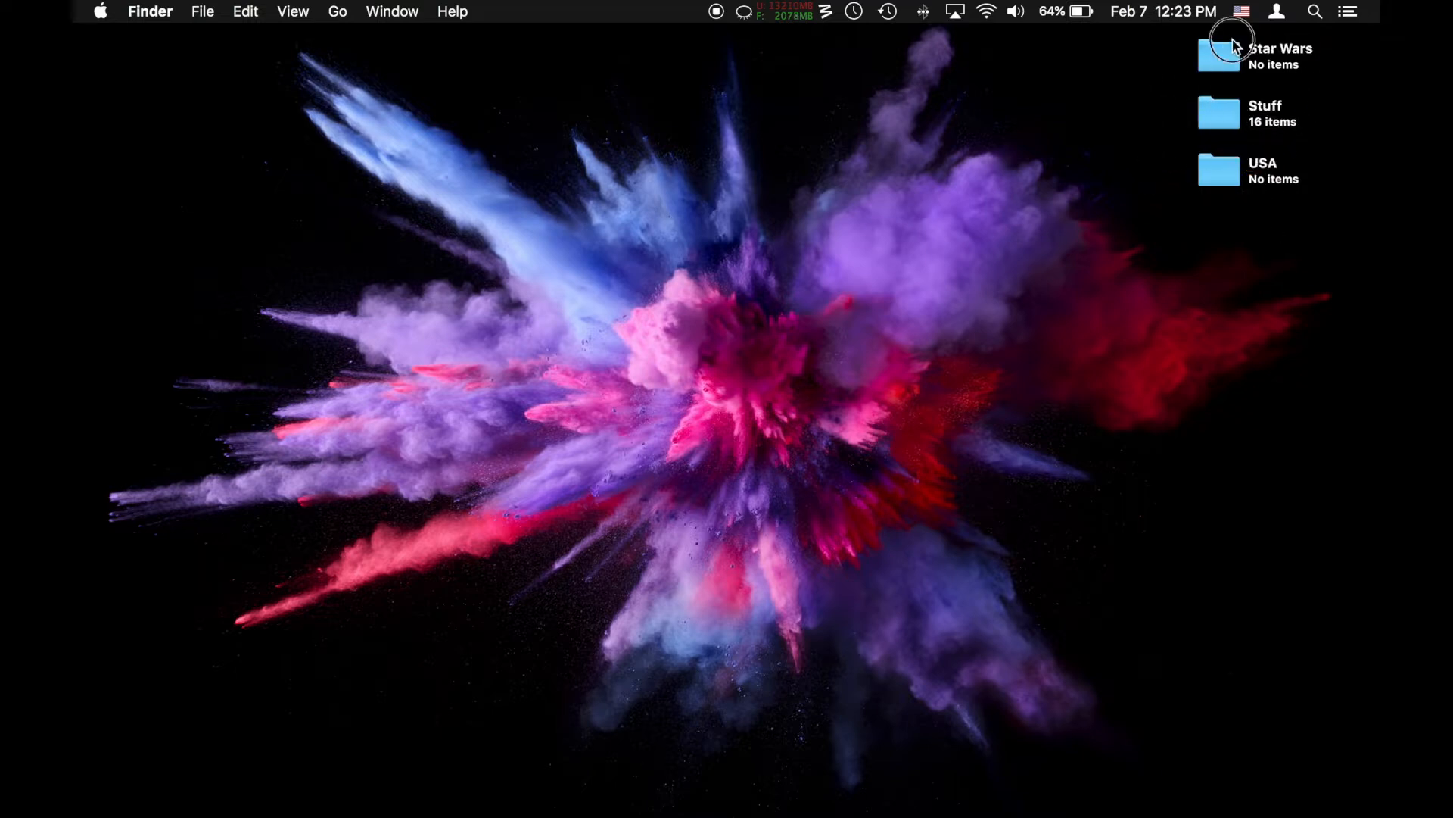
{"action": "left_click", "coordinate": [1224, 113]}
{"action": "left_click", "coordinate": [1225, 71]}
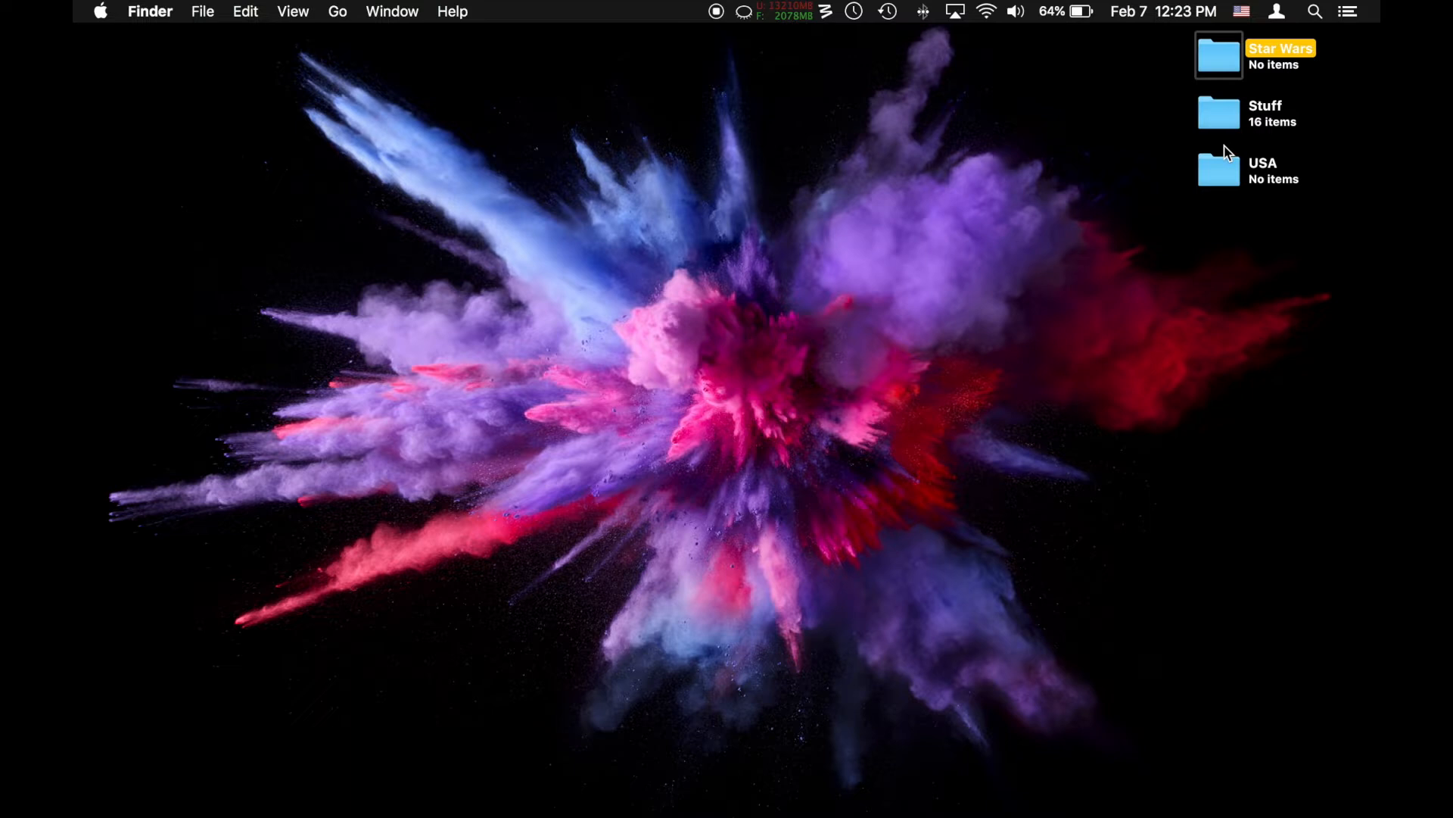
{"action": "left_click", "coordinate": [1175, 137]}
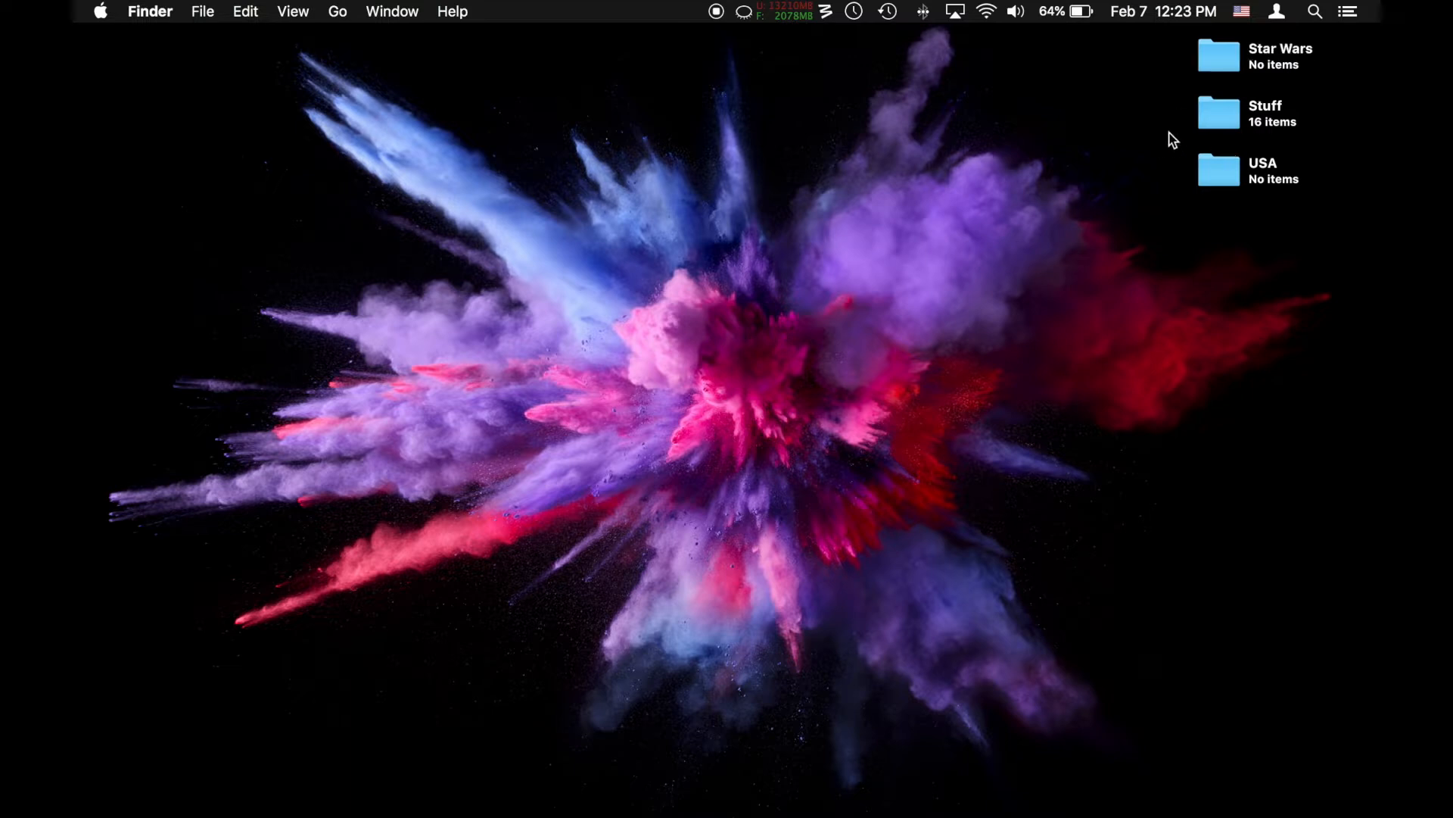
{"action": "left_click", "coordinate": [1240, 57]}
{"action": "left_click", "coordinate": [1235, 168]}
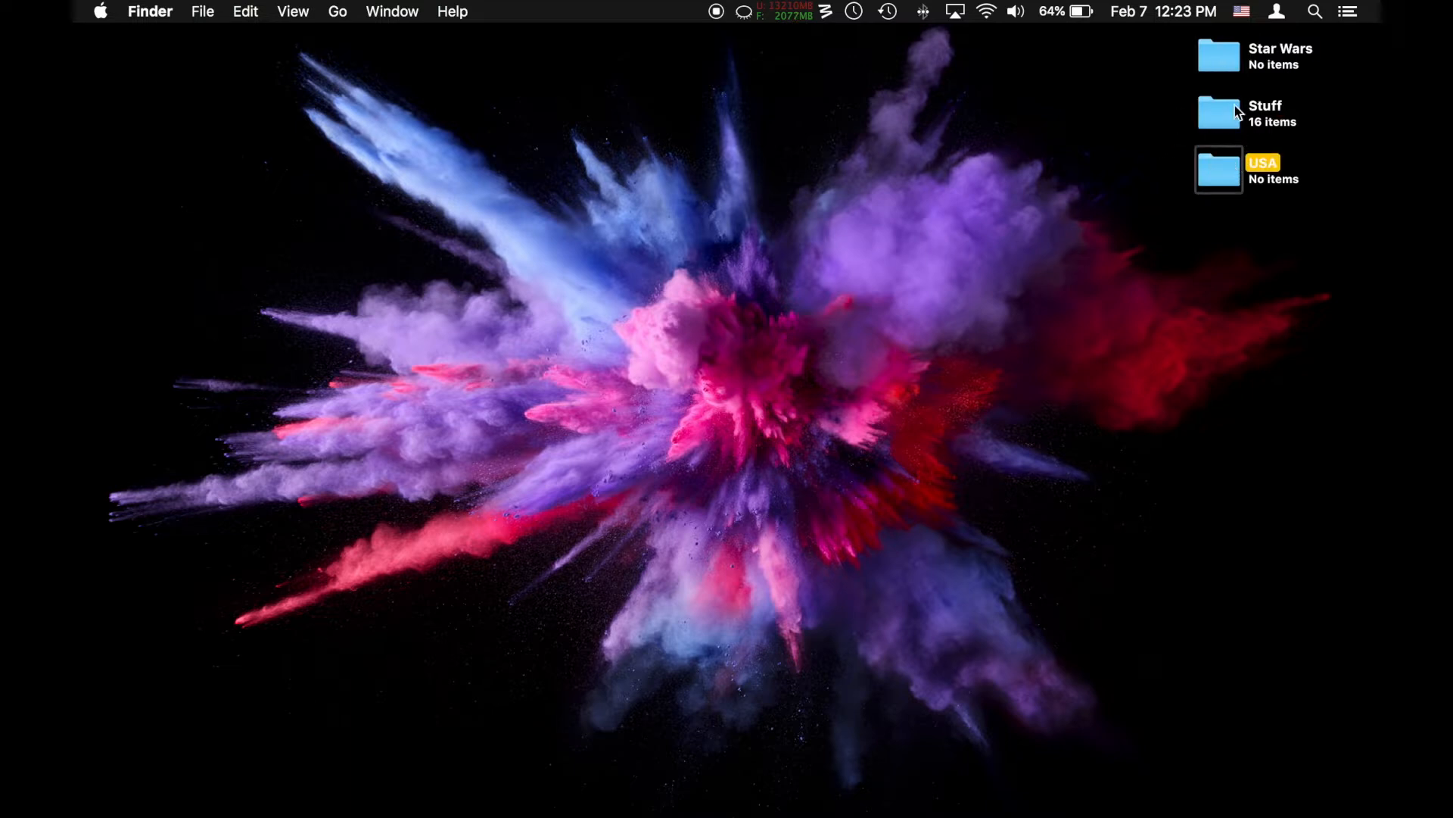
{"action": "left_click", "coordinate": [1236, 112]}
Open the Get Info window for the Star Wars folder on the desktop
{"action": "left_click", "coordinate": [1232, 66]}
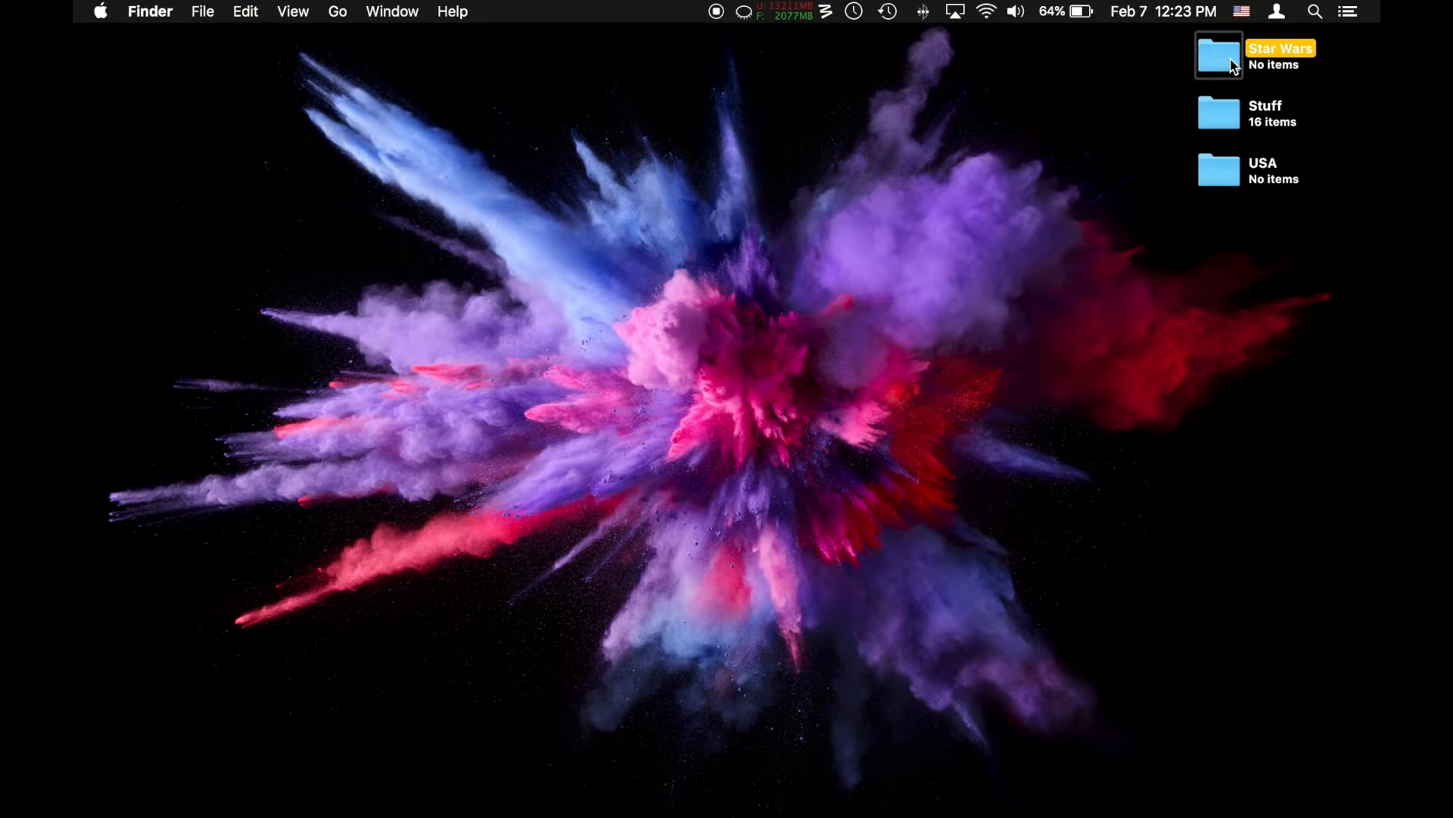
{"action": "right_click", "coordinate": [1232, 66]}
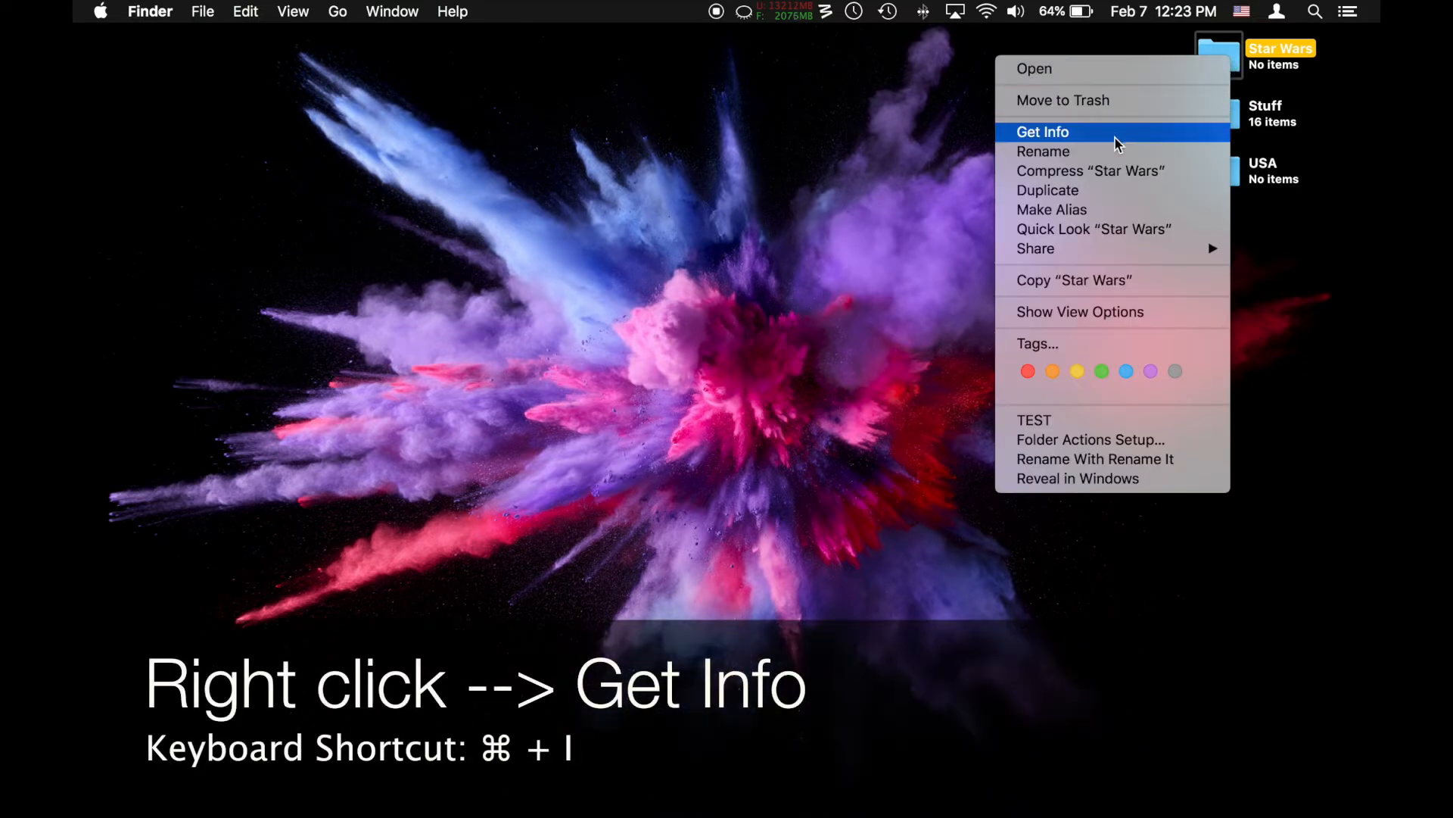
{"action": "left_click", "coordinate": [1236, 59]}
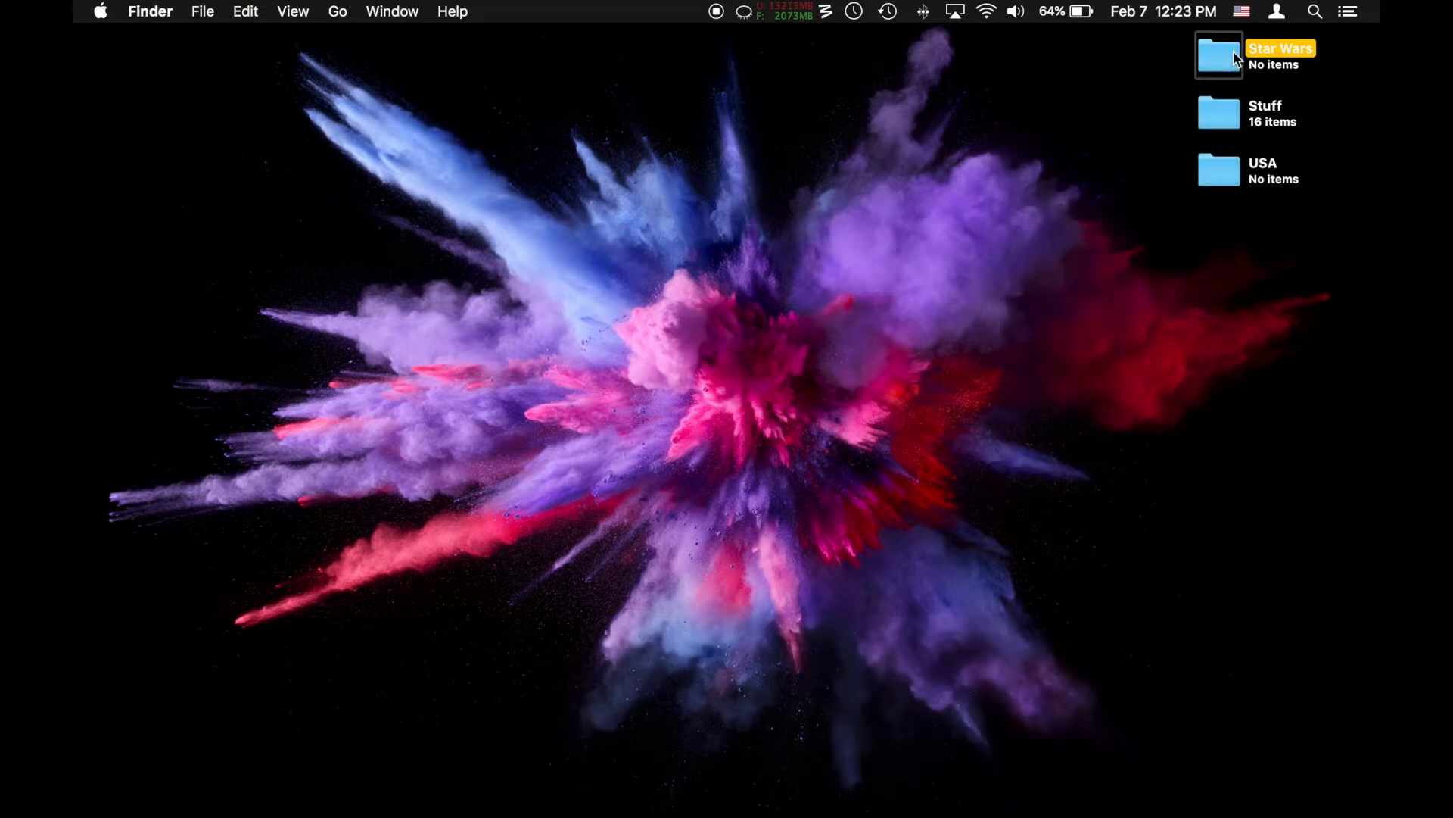
{"action": "key", "text": "super+i"}
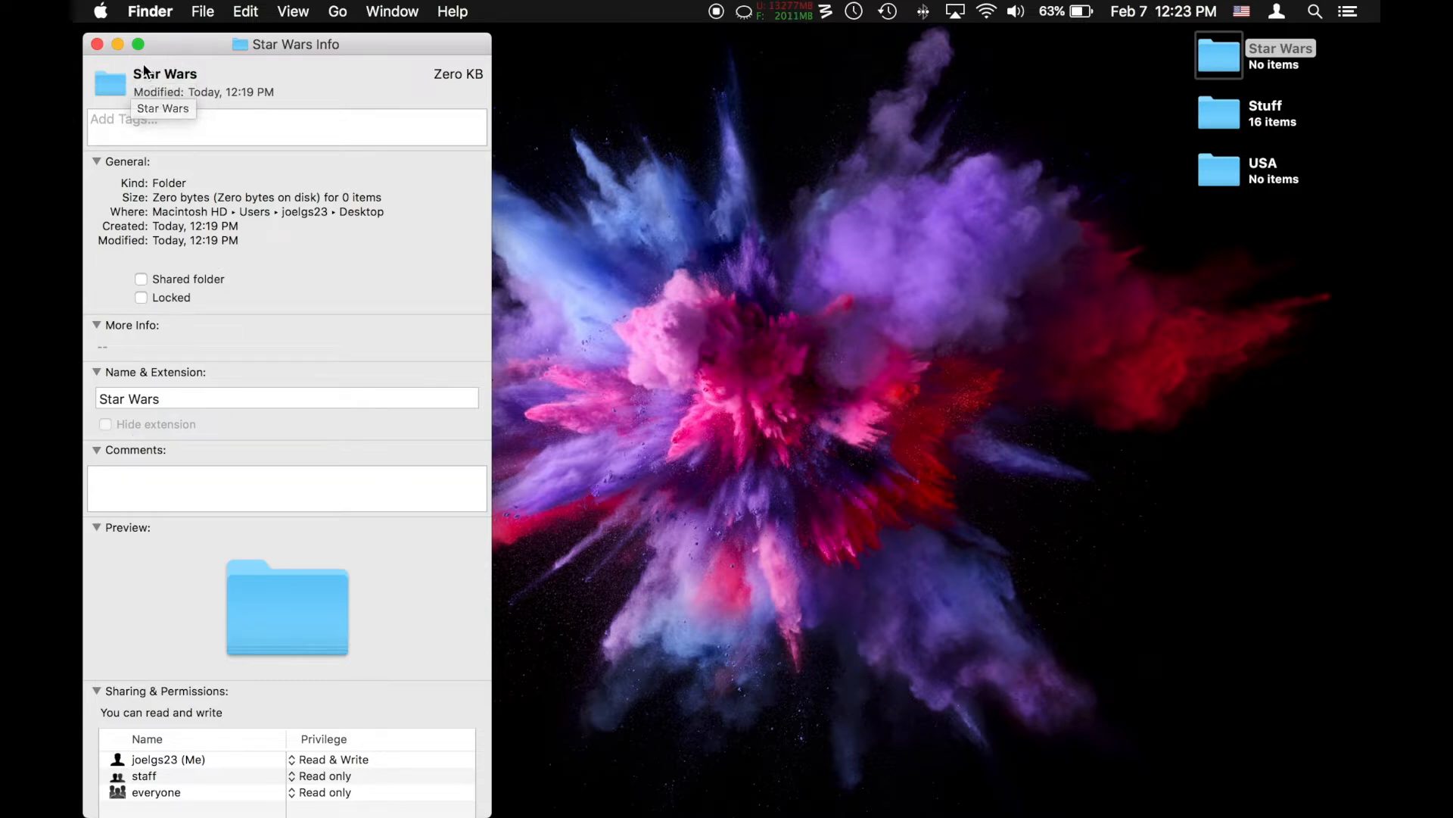
Select the small folder icon beside the name in the Star Wars Info window and copy it
{"action": "left_click", "coordinate": [116, 94]}
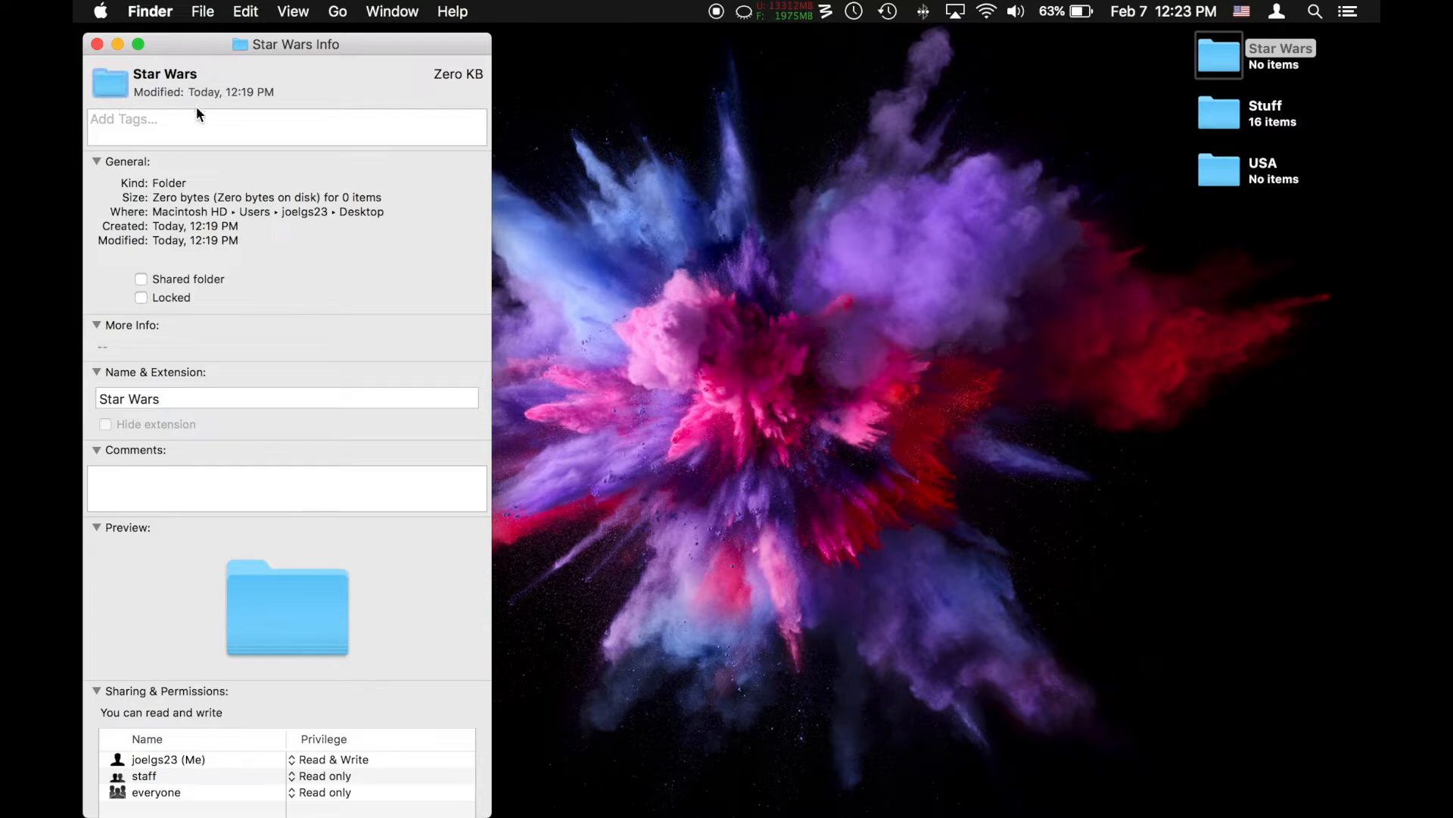
{"action": "left_click", "coordinate": [246, 10]}
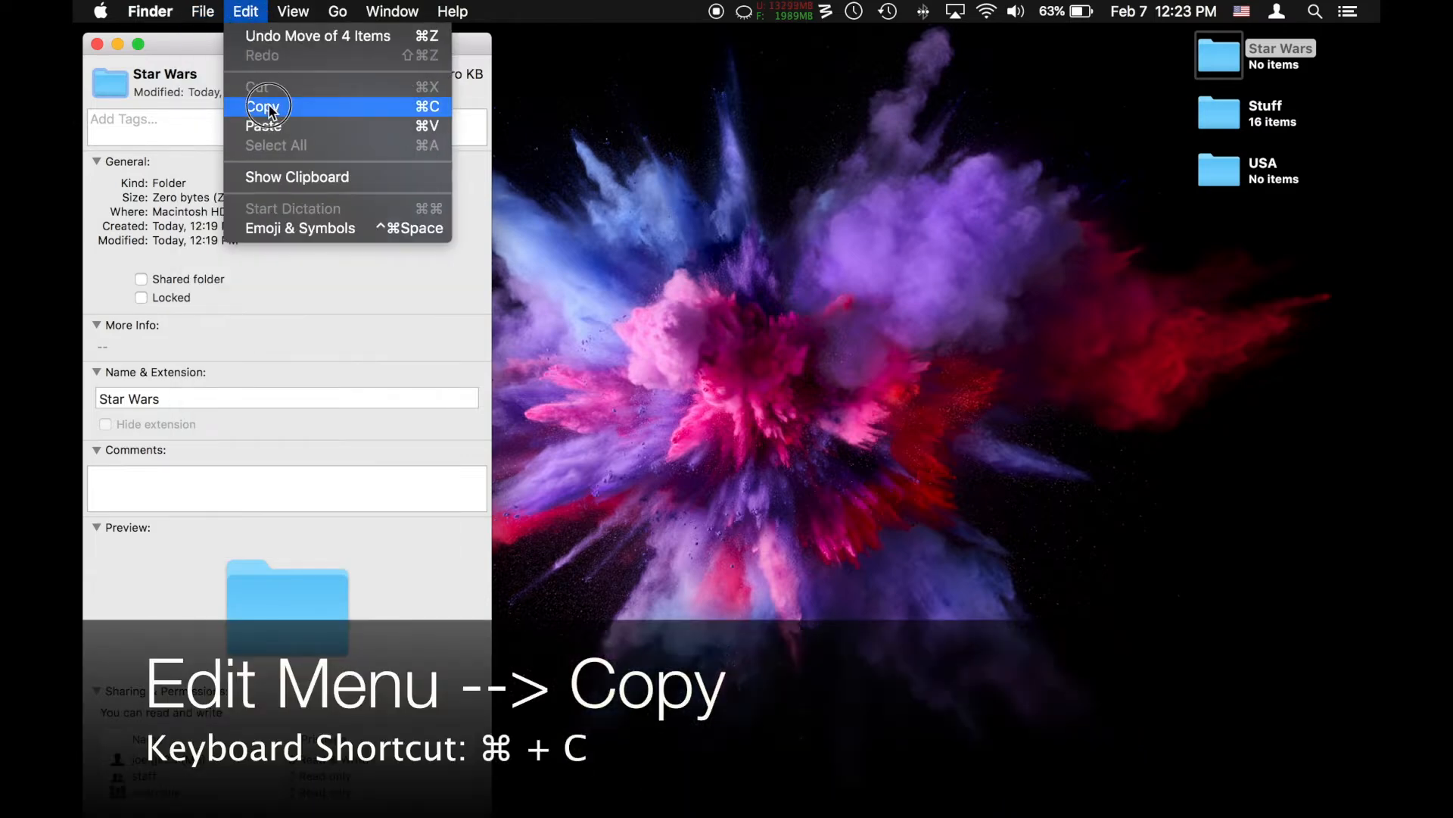
{"action": "left_click", "coordinate": [312, 108]}
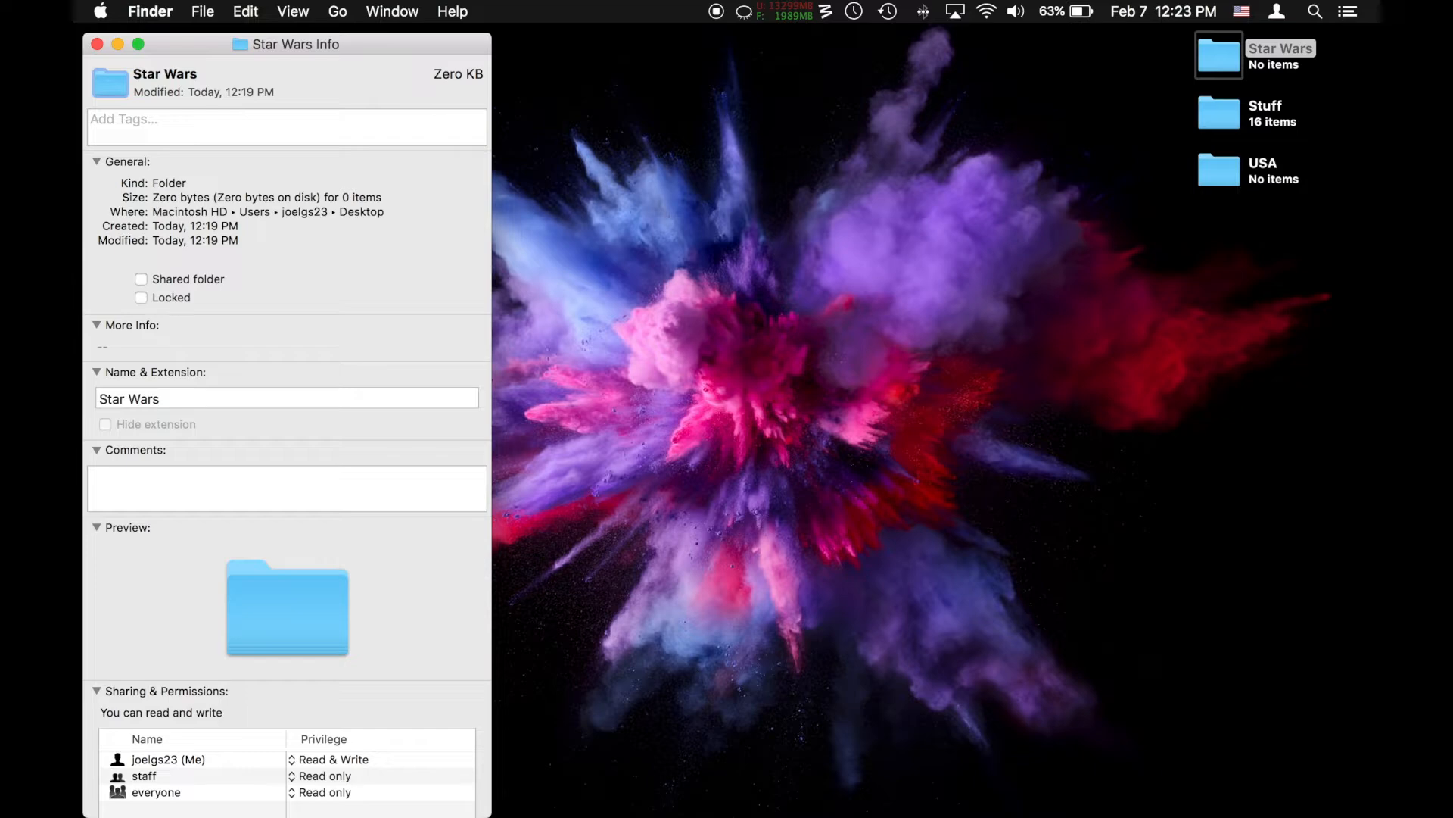
Switch to Pages, create a document from the Blank template and paste the copied folder icon into it
{"action": "left_click", "coordinate": [542, 800]}
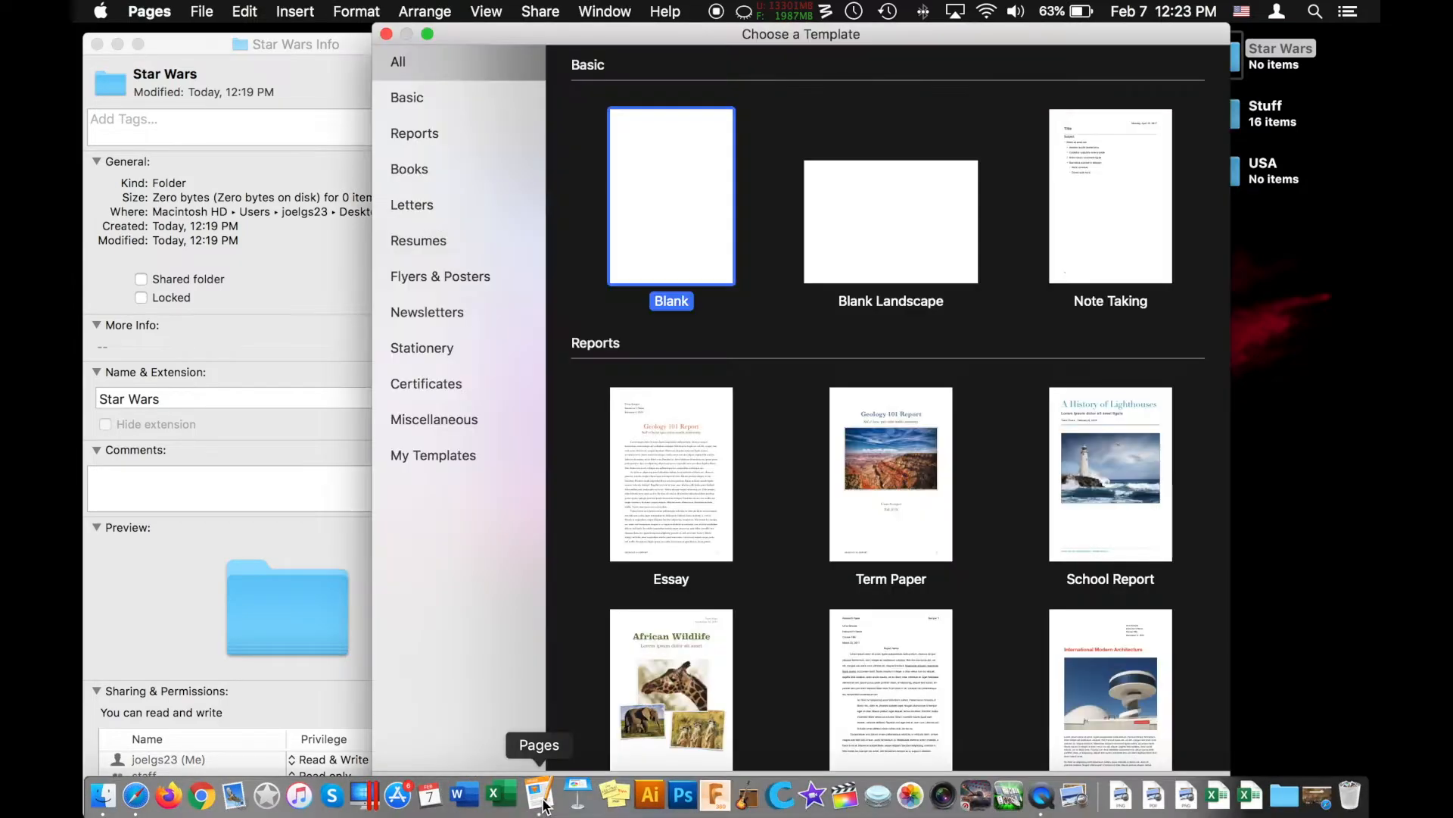
{"action": "double_click", "coordinate": [669, 241]}
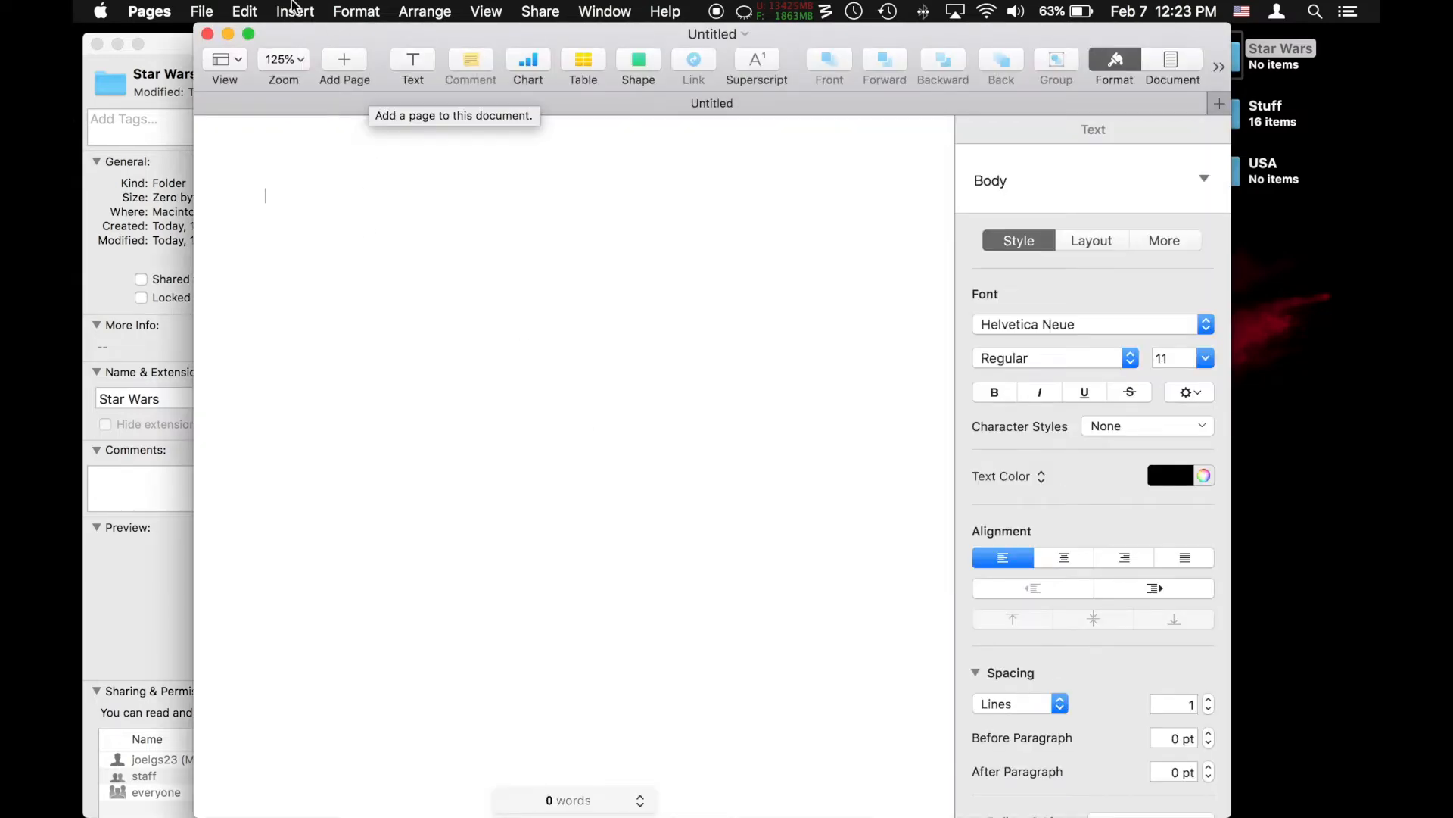
{"action": "left_click", "coordinate": [244, 11]}
{"action": "left_click", "coordinate": [271, 126]}
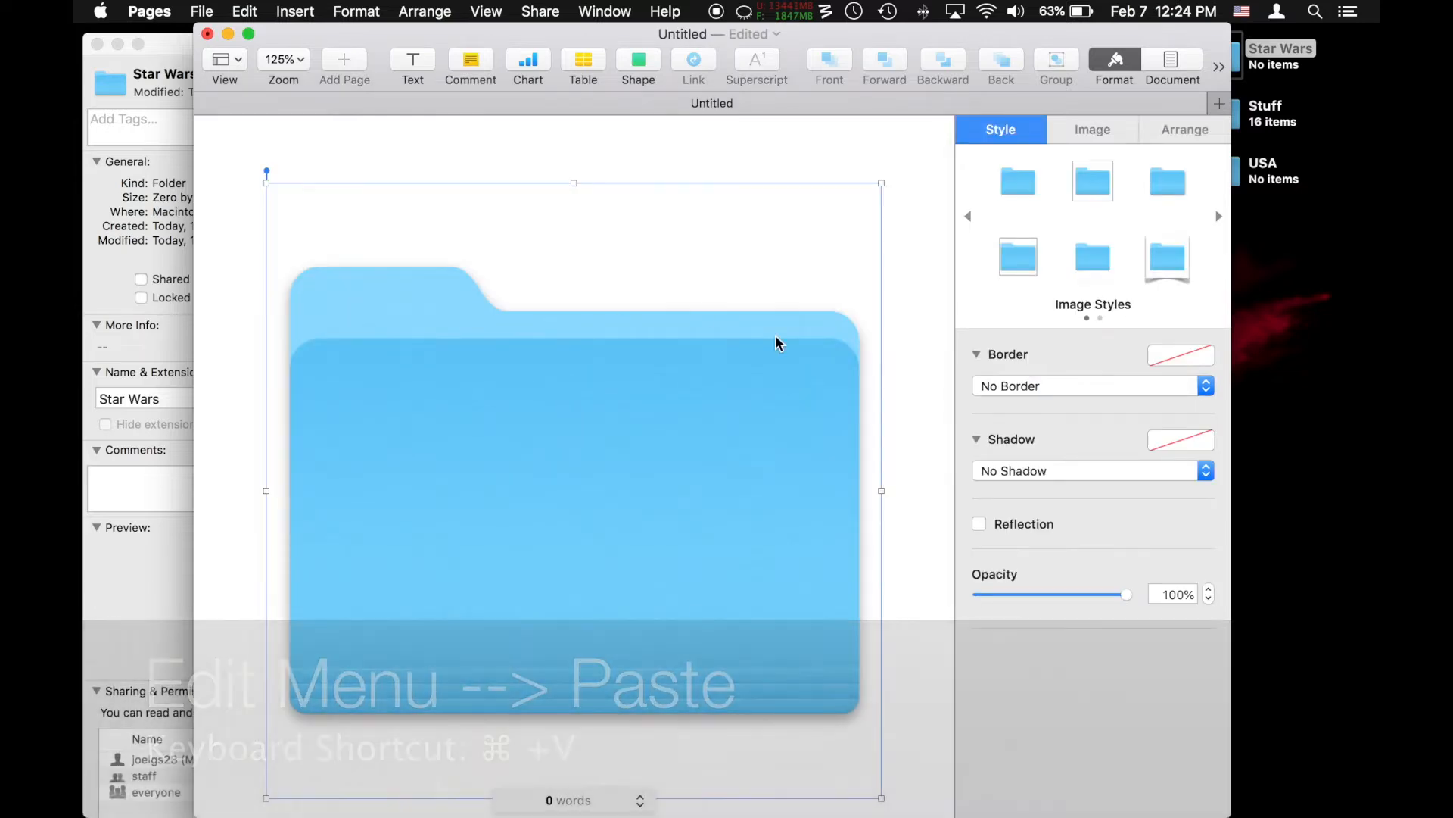
{"action": "left_click", "coordinate": [922, 355]}
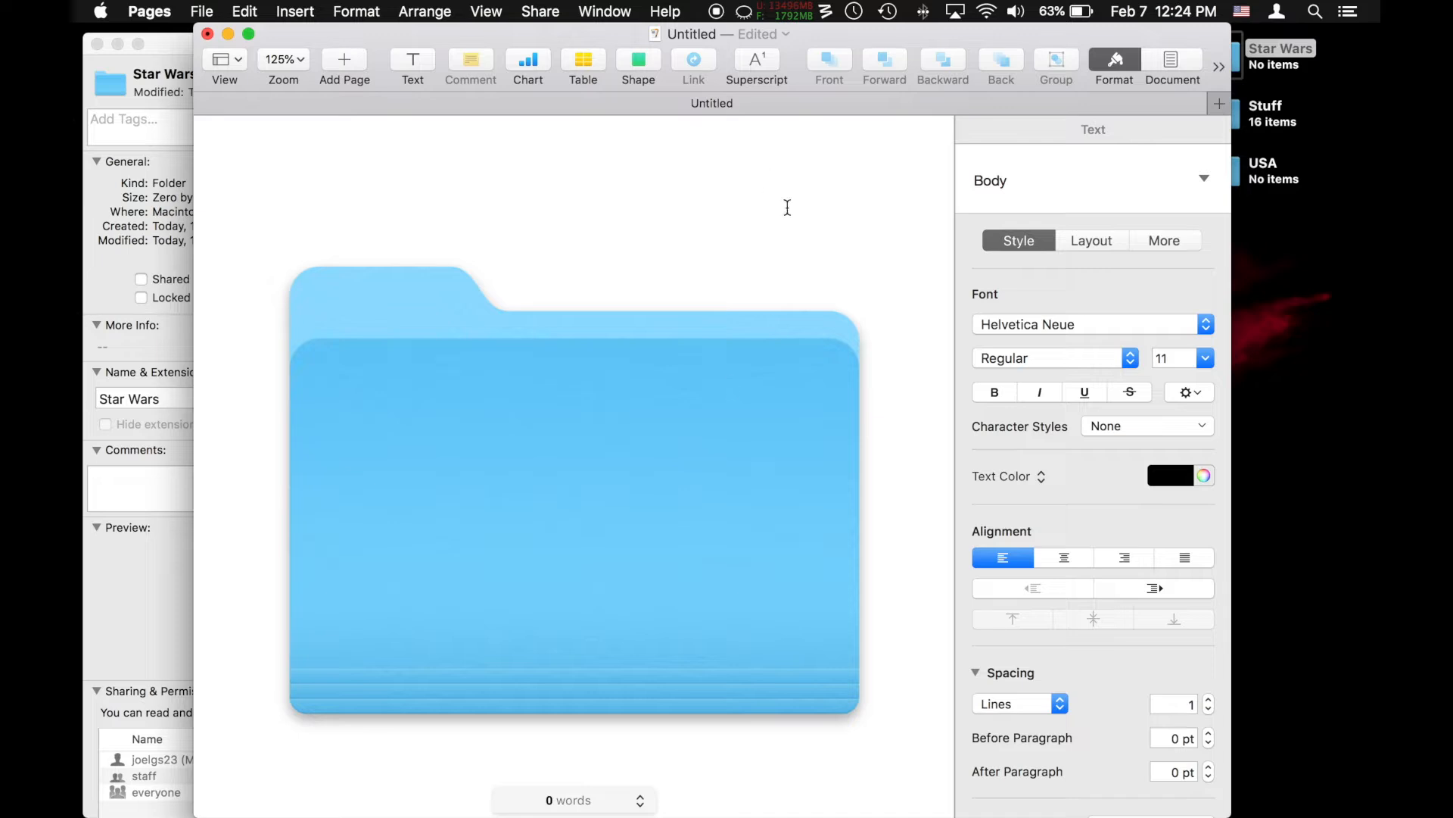
Add a text box on the front of the folder image containing the text "STAR WARS"
{"action": "left_click", "coordinate": [412, 64]}
{"action": "left_click_drag", "start_coordinate": [525, 238], "coordinate": [471, 453]}
{"action": "left_click", "coordinate": [471, 454]}
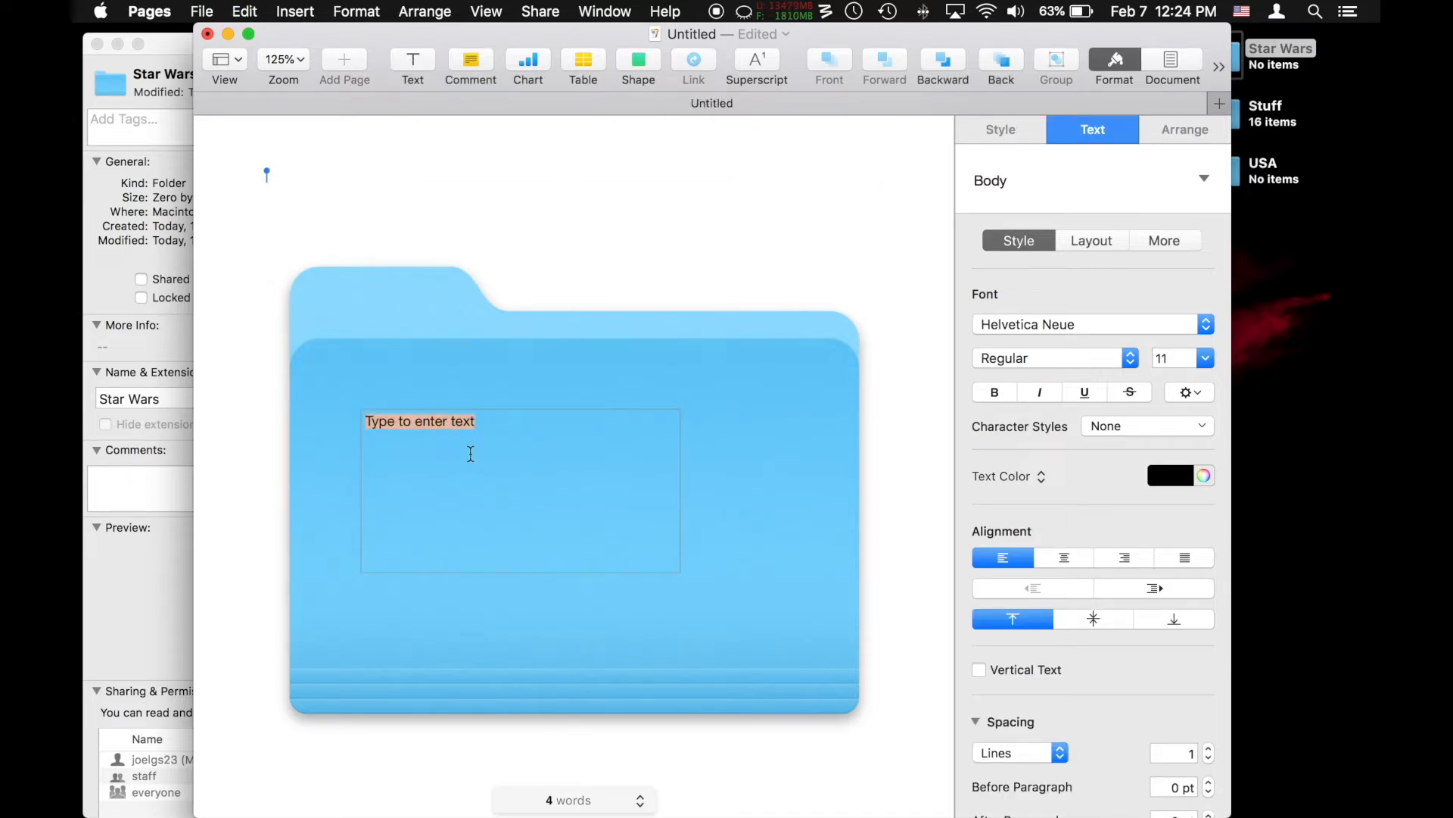
{"action": "type", "text": "STAR E"}
{"action": "key", "text": "BackSpace"}
{"action": "type", "text": "WARS"}
Format the whole STAR WARS text with size 64 and the Star Jedi font
{"action": "key", "text": "super+a"}
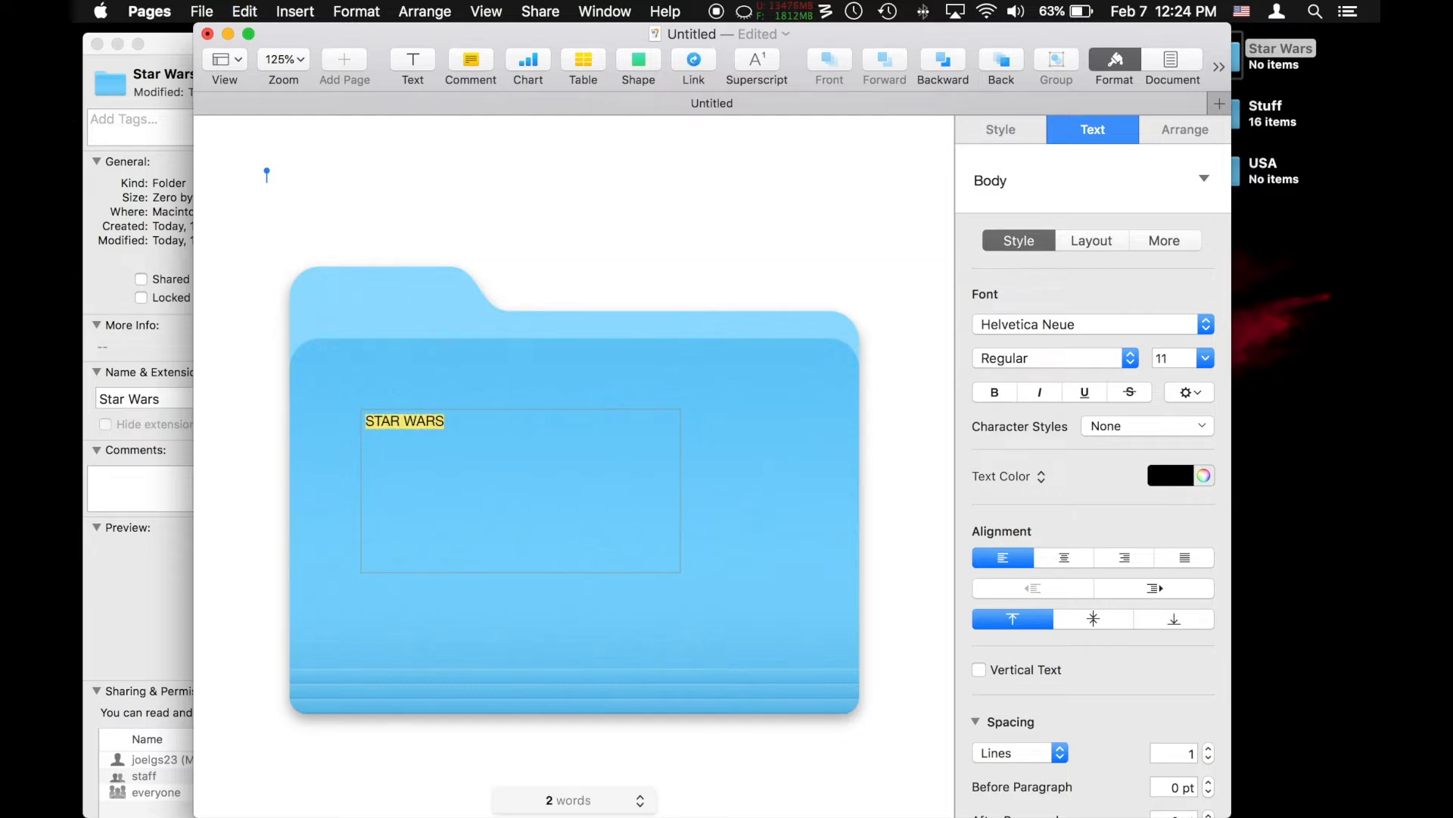
{"action": "left_click", "coordinate": [1205, 358]}
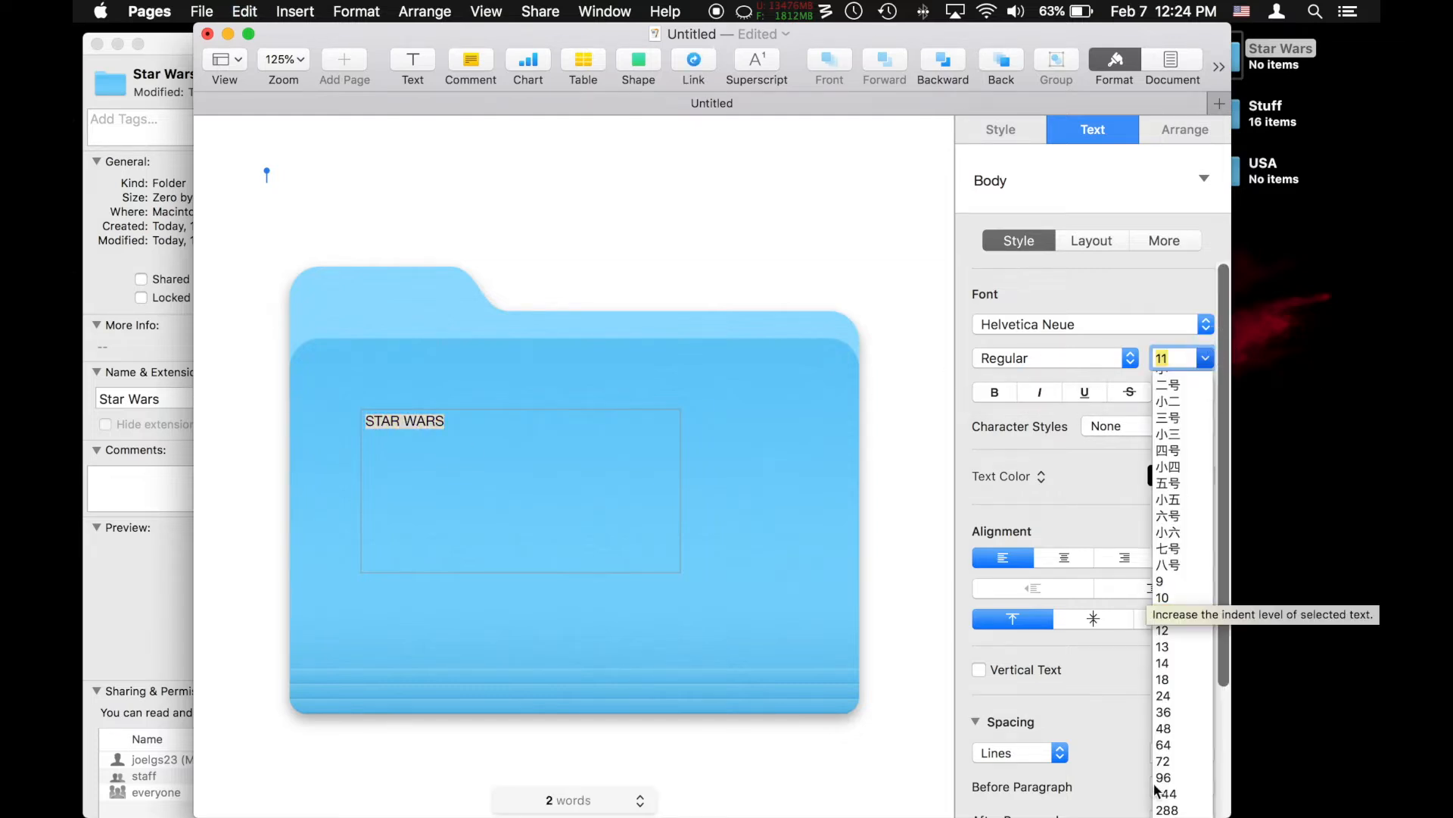
{"action": "left_click", "coordinate": [1178, 745]}
{"action": "left_click", "coordinate": [1036, 331]}
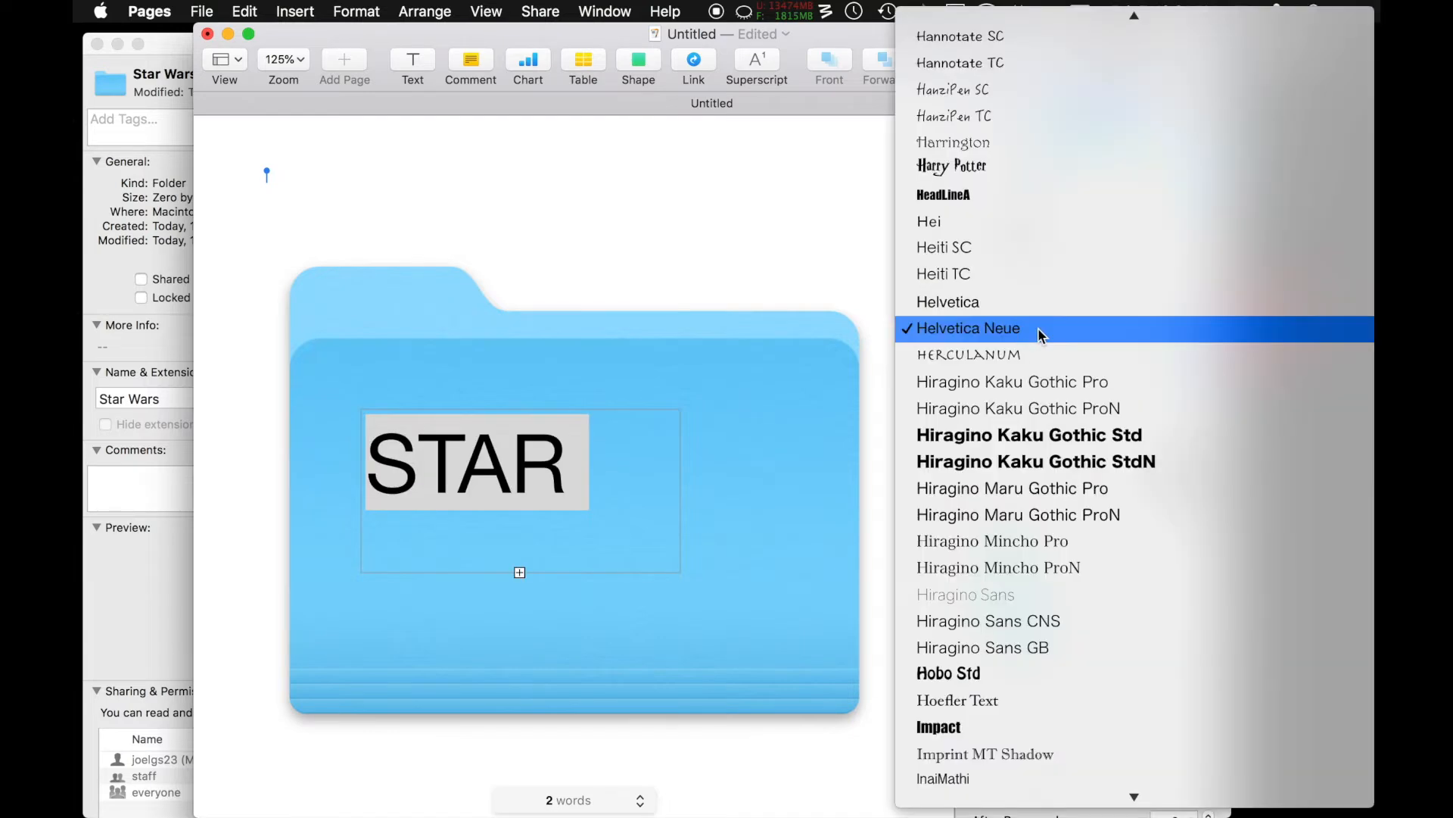
{"action": "type", "text": "st"}
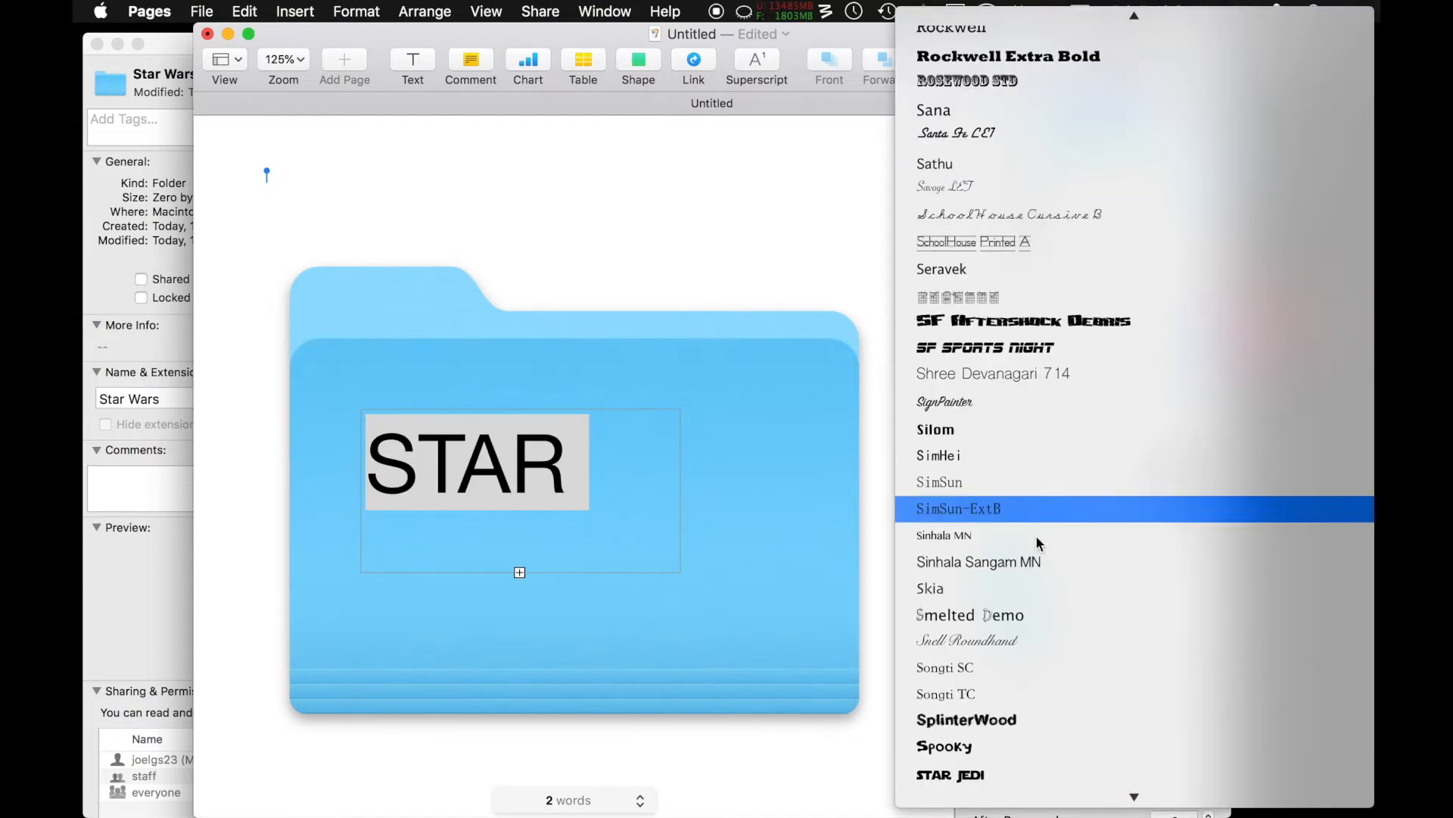
{"action": "left_click", "coordinate": [1015, 774]}
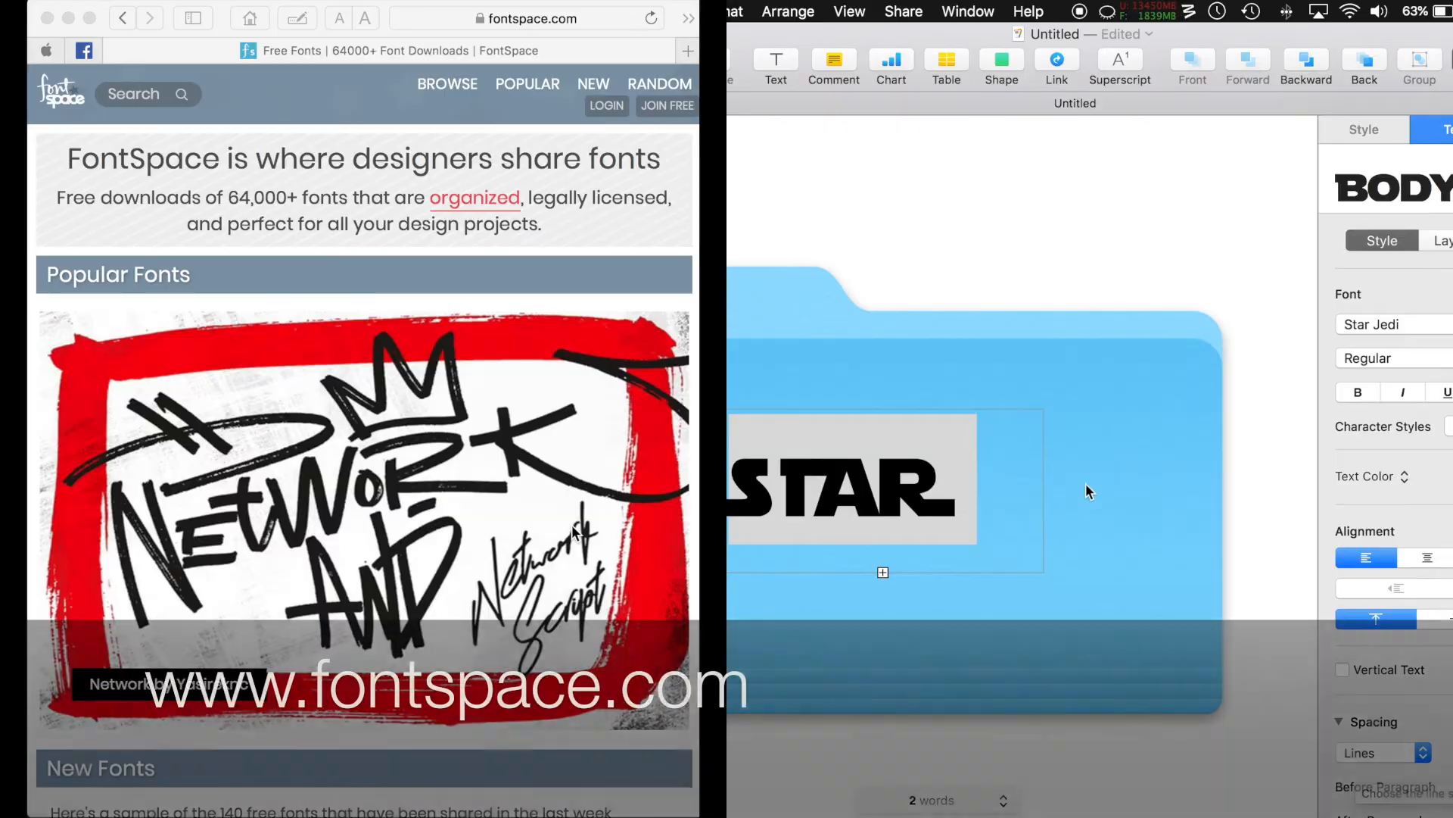
Move the text box slightly up and left on the folder and enlarge it to fit both words
{"action": "left_click", "coordinate": [1094, 518]}
{"action": "left_click_drag", "start_coordinate": [924, 490], "coordinate": [902, 446]}
{"action": "left_click_drag", "start_coordinate": [1020, 528], "coordinate": [1172, 660]}
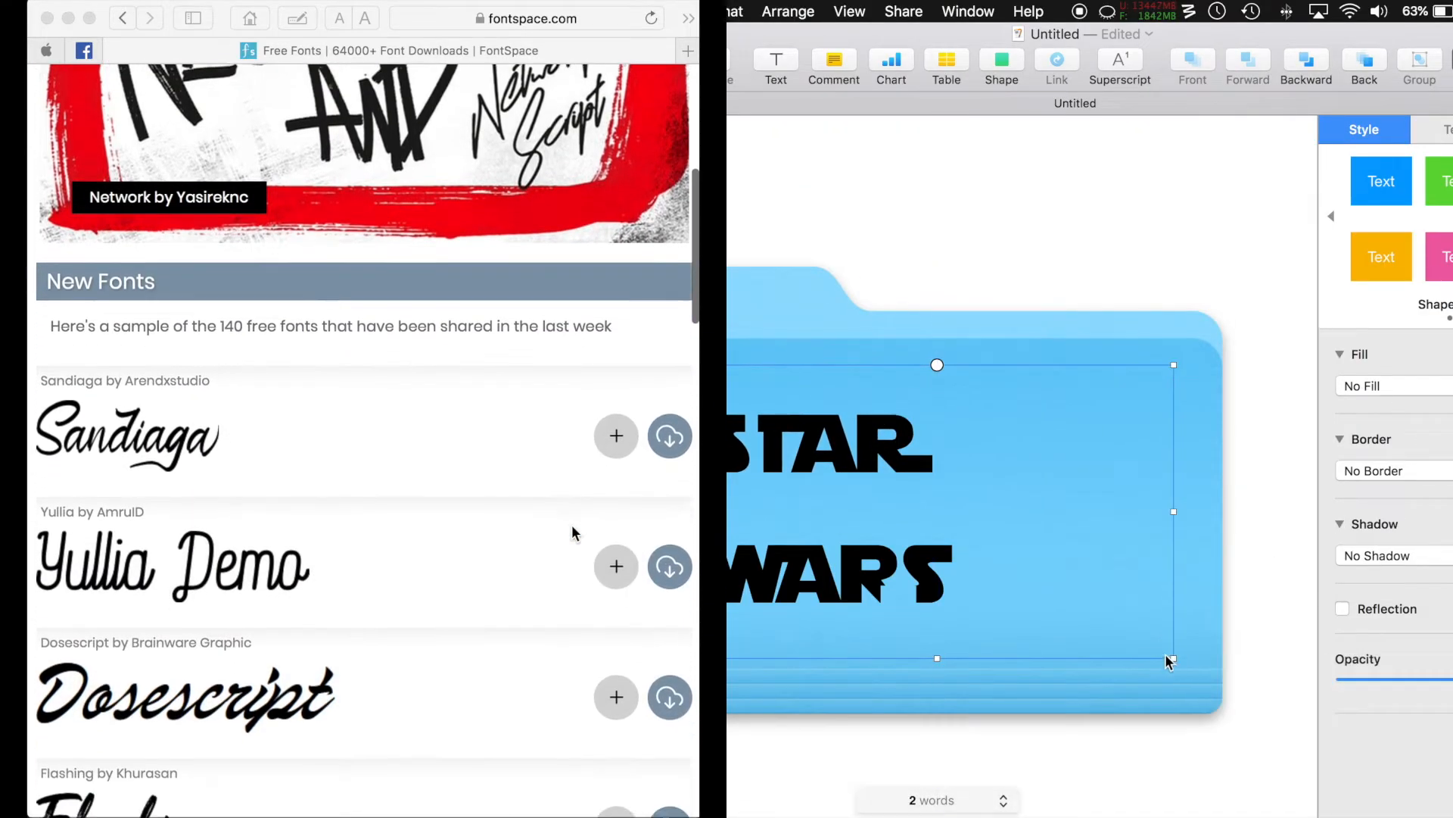
Delete the letter R in the word WARS and retype it
{"action": "double_click", "coordinate": [909, 565]}
{"action": "left_click", "coordinate": [909, 564]}
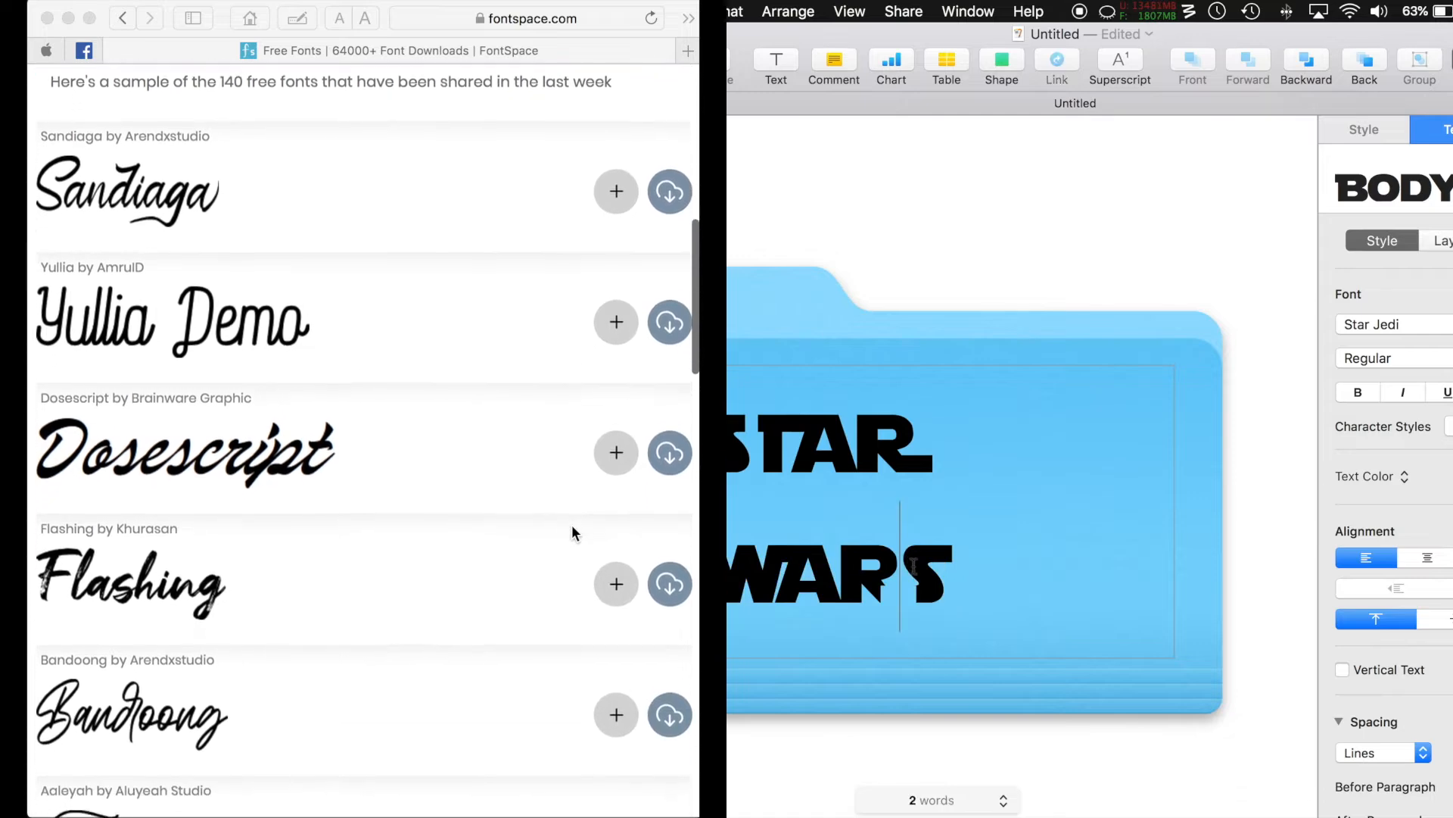
{"action": "key", "text": "BackSpace"}
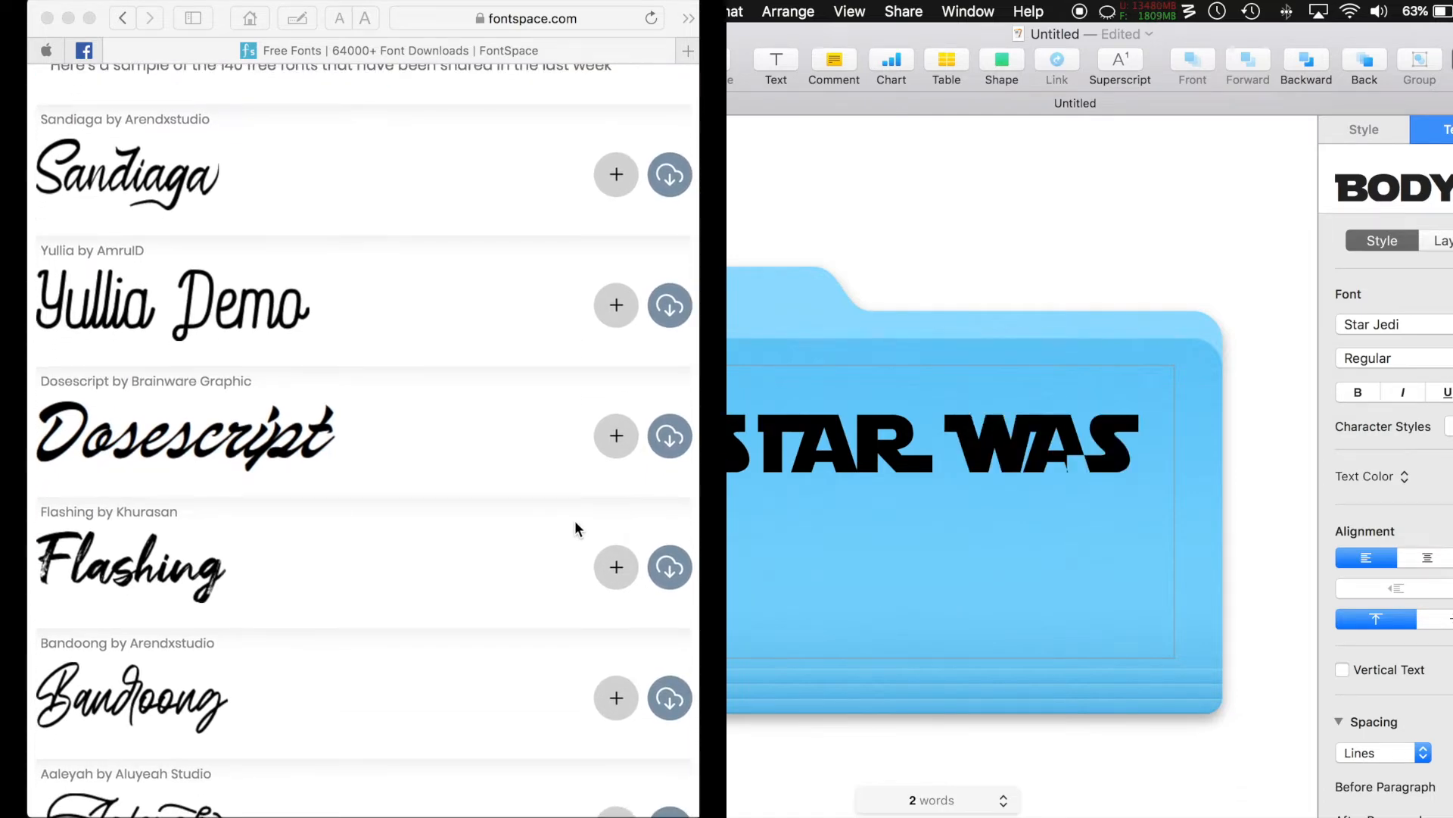
{"action": "type", "text": "RS"}
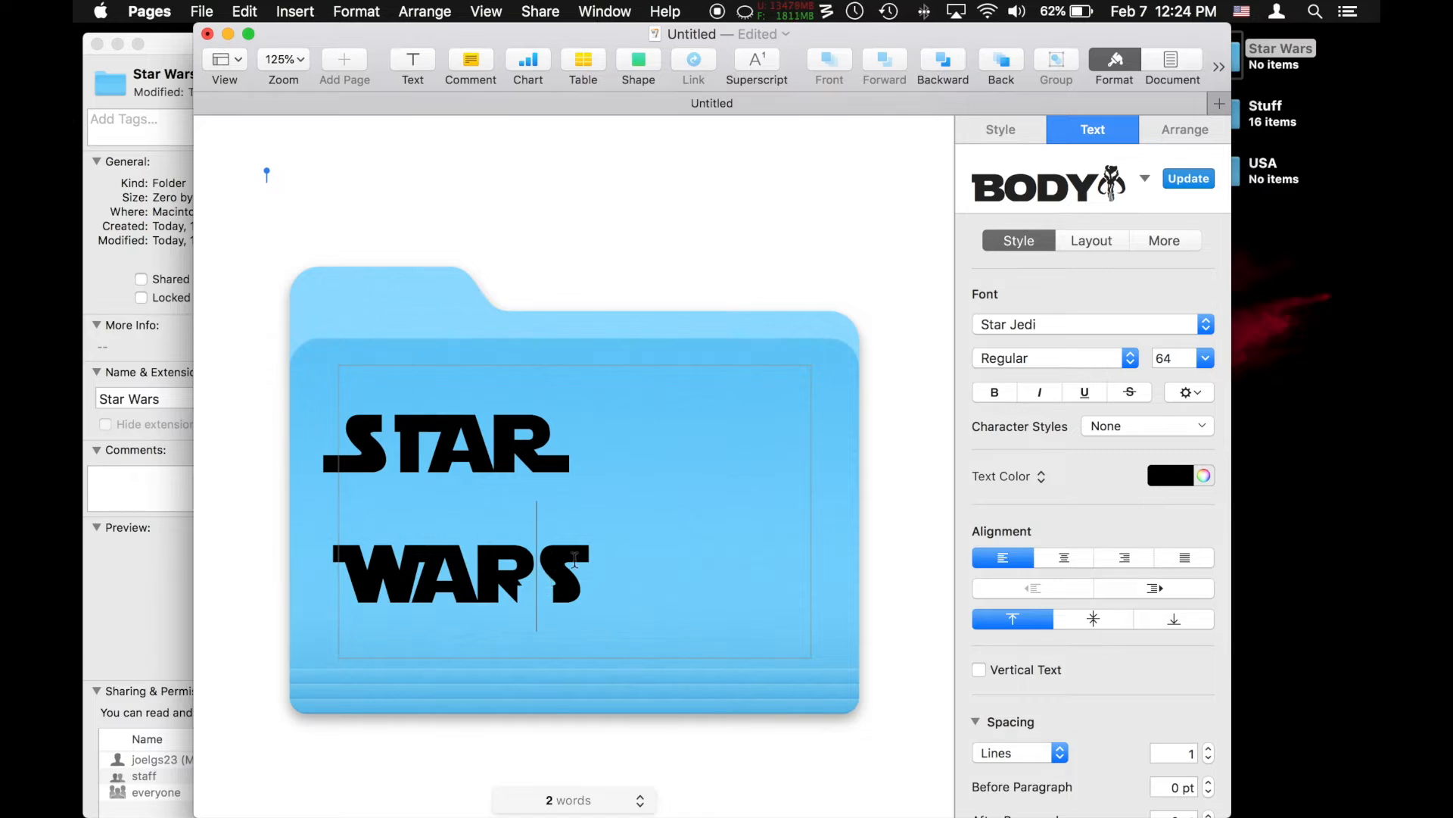
Center all of the STAR WARS text and reduce its line spacing to 0.6
{"action": "key", "text": "super+a"}
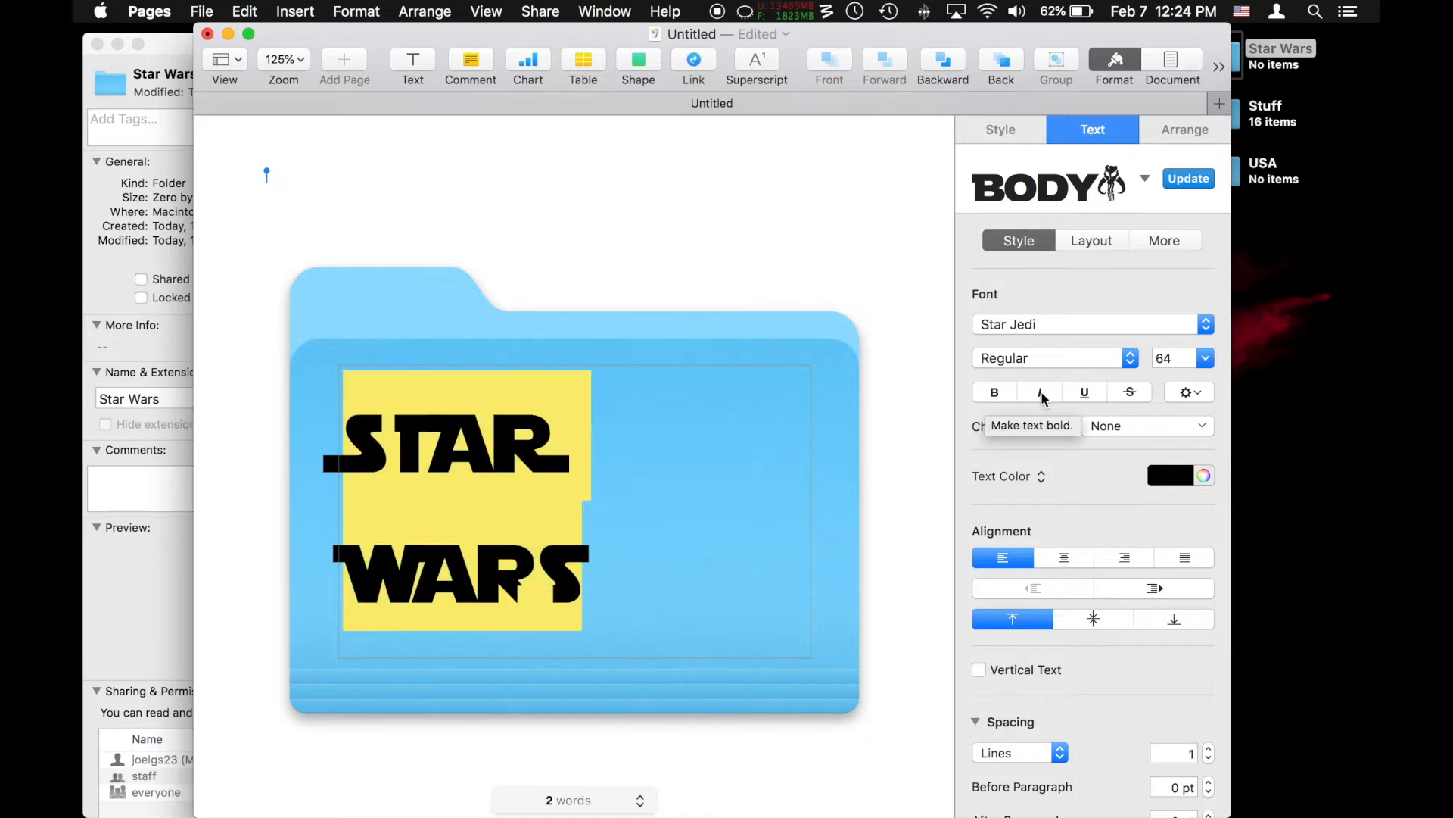
{"action": "key", "text": "super+bar"}
{"action": "left_click", "coordinate": [1209, 758]}
{"action": "left_click", "coordinate": [1209, 758]}
{"action": "left_click", "coordinate": [1208, 758]}
{"action": "left_click", "coordinate": [1208, 759]}
{"action": "left_click", "coordinate": [1206, 358]}
{"action": "left_click", "coordinate": [1177, 760]}
Shift the STAR WARS text box slightly left and down on the folder and enlarge all its text to size 86
{"action": "left_click", "coordinate": [907, 591]}
{"action": "left_click_drag", "start_coordinate": [621, 444], "coordinate": [601, 467]}
{"action": "double_click", "coordinate": [600, 467]}
{"action": "key", "text": "super+a"}
{"action": "key", "text": "super+plus"}
{"action": "key", "text": "super+plus"}
{"action": "key", "text": "super+plus"}
{"action": "key", "text": "super+plus"}
{"action": "key", "text": "super+plus"}
{"action": "key", "text": "super+plus"}
{"action": "key", "text": "super+plus"}
{"action": "key", "text": "super+plus"}
{"action": "key", "text": "super+plus"}
{"action": "key", "text": "super+plus"}
{"action": "key", "text": "super+plus"}
{"action": "key", "text": "super+plus"}
{"action": "key", "text": "super+plus"}
{"action": "key", "text": "super+plus"}
{"action": "key", "text": "super+plus"}
{"action": "key", "text": "super+plus"}
{"action": "key", "text": "super+plus"}
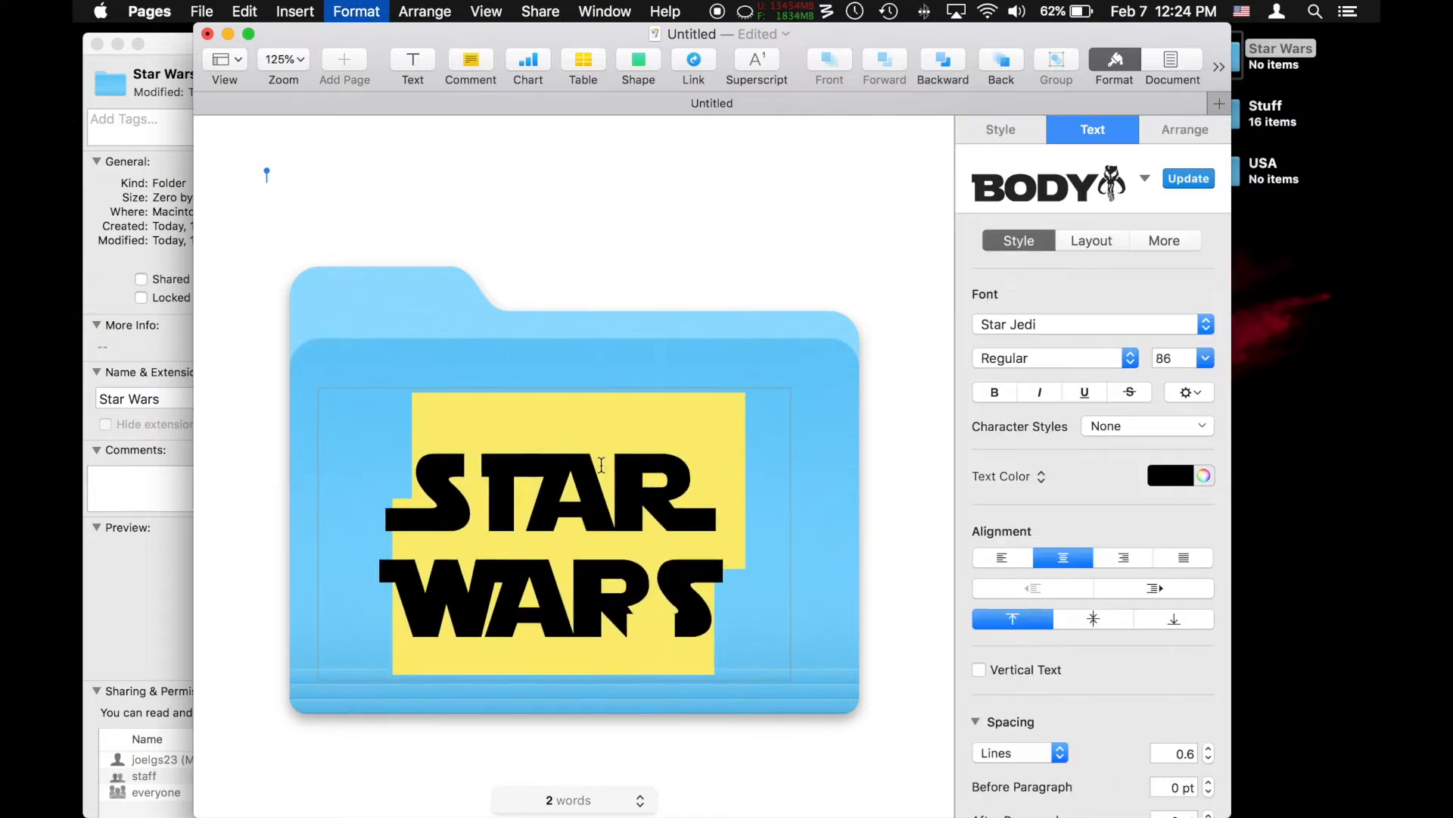
Move the enlarged STAR WARS text box slightly up so it sits centered on the folder front, and deselect it
{"action": "left_click", "coordinate": [901, 575]}
{"action": "left_click_drag", "start_coordinate": [627, 517], "coordinate": [636, 493]}
{"action": "left_click", "coordinate": [711, 257]}
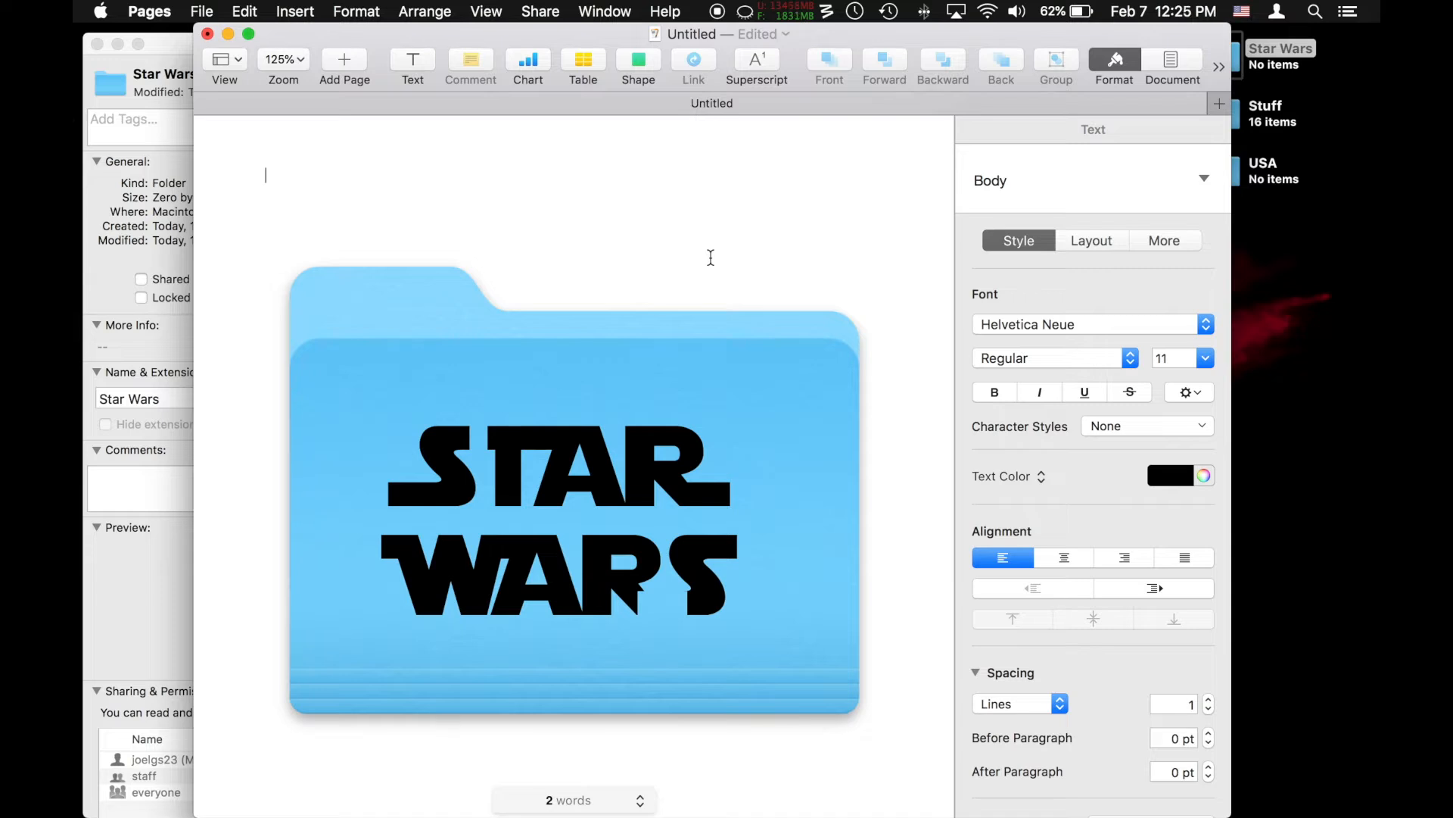
Select the folder image and the STAR WARS text box together and copy them
{"action": "left_click", "coordinate": [317, 268]}
{"action": "left_click", "coordinate": [458, 475]}
{"action": "left_click", "coordinate": [409, 324], "text": "shift"}
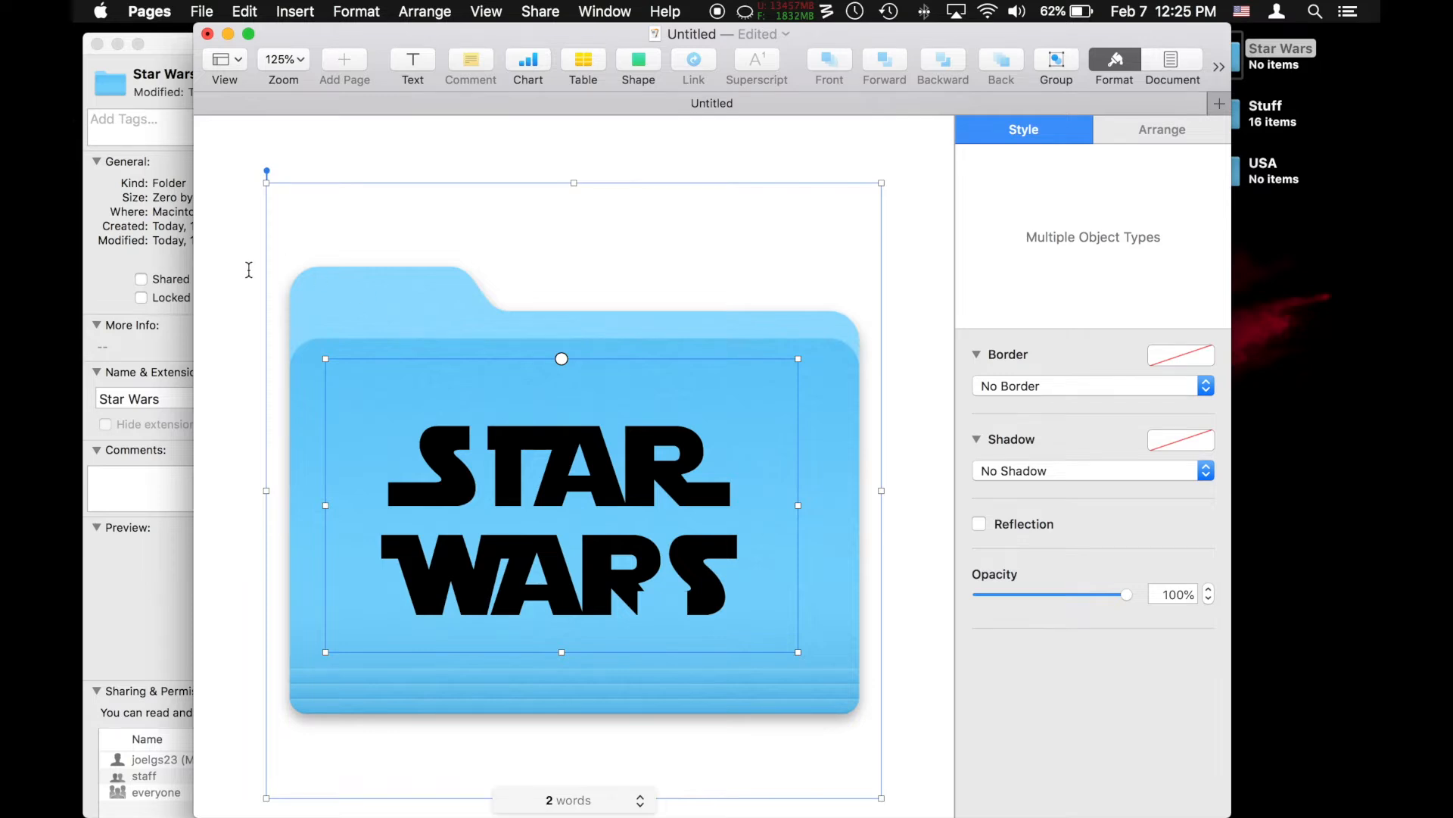
{"action": "left_click", "coordinate": [248, 270]}
{"action": "left_click", "coordinate": [404, 340]}
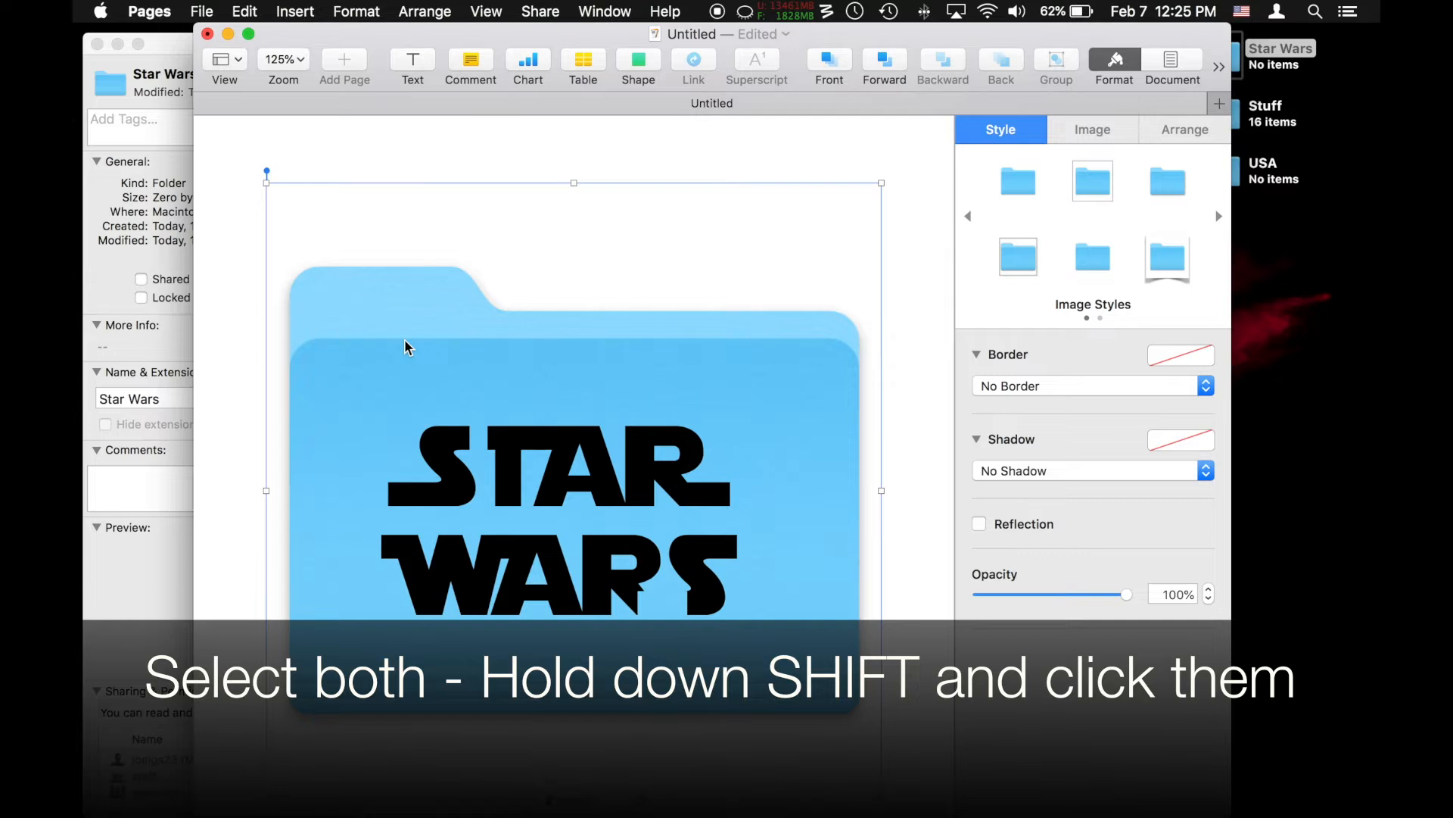
{"action": "left_click", "coordinate": [507, 464], "text": "shift"}
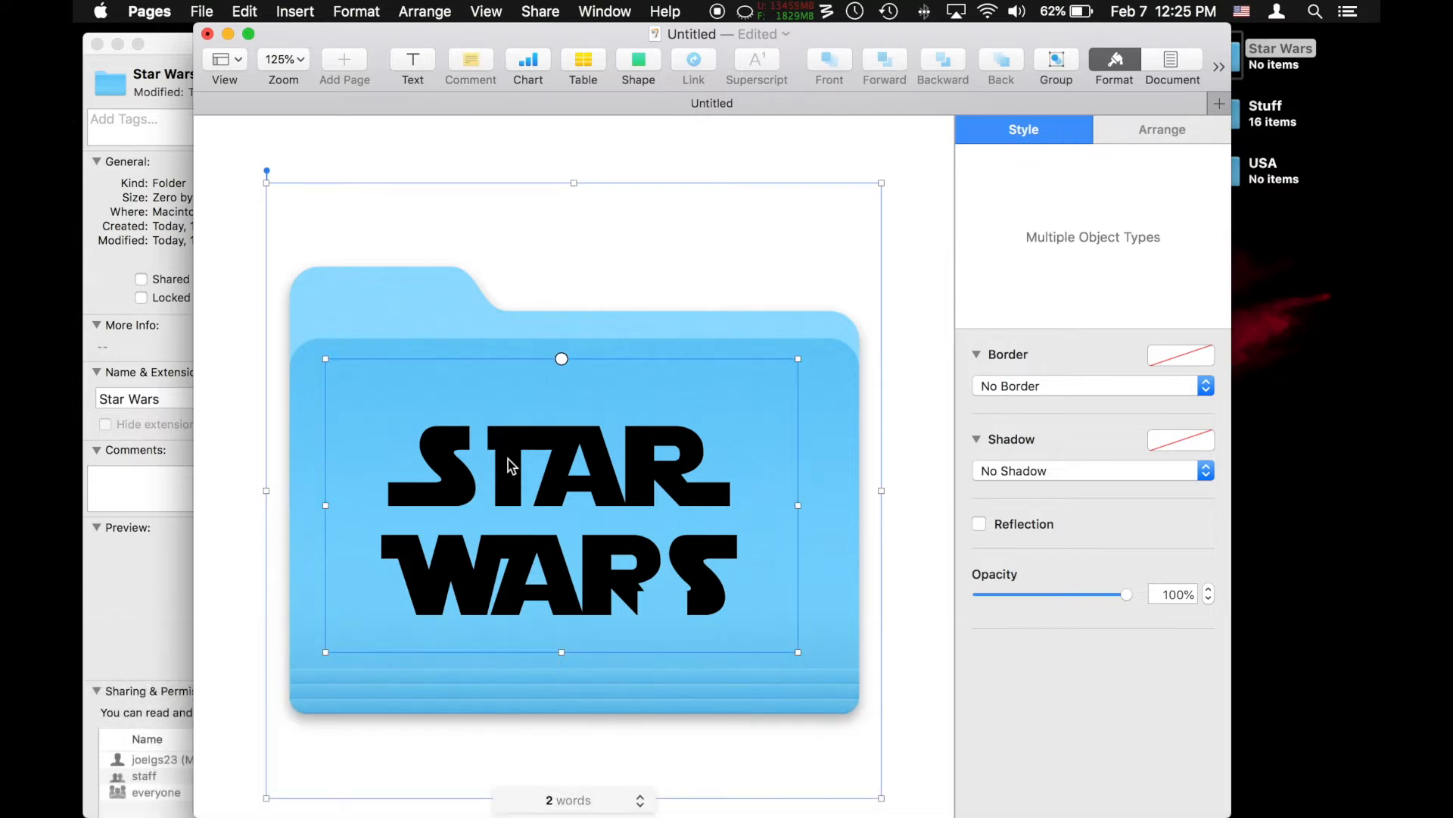
{"action": "key", "text": "super+c"}
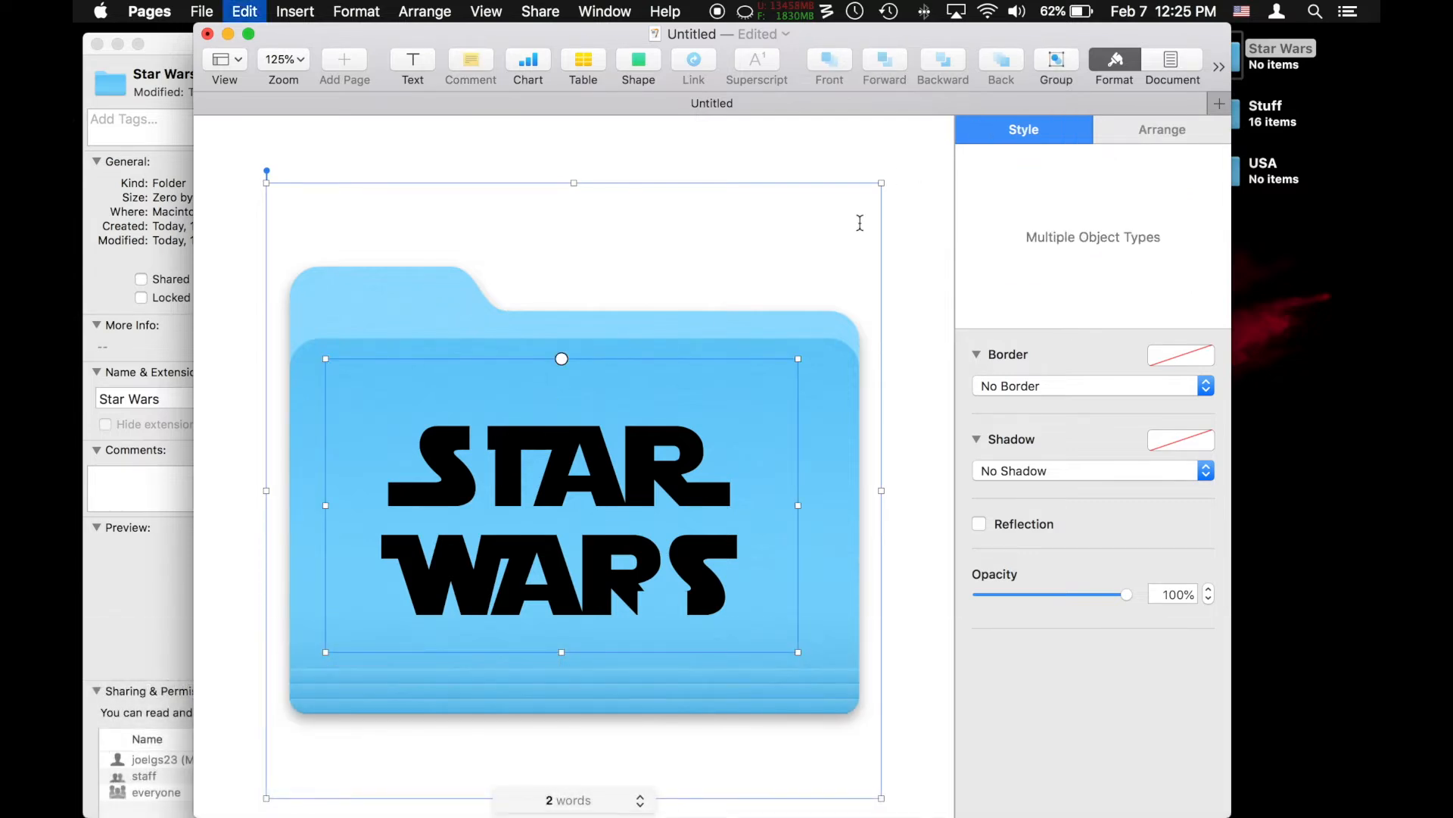
Paste the copied artwork as the Star Wars folder's icon in its Info window and close that window
{"action": "left_click", "coordinate": [152, 106]}
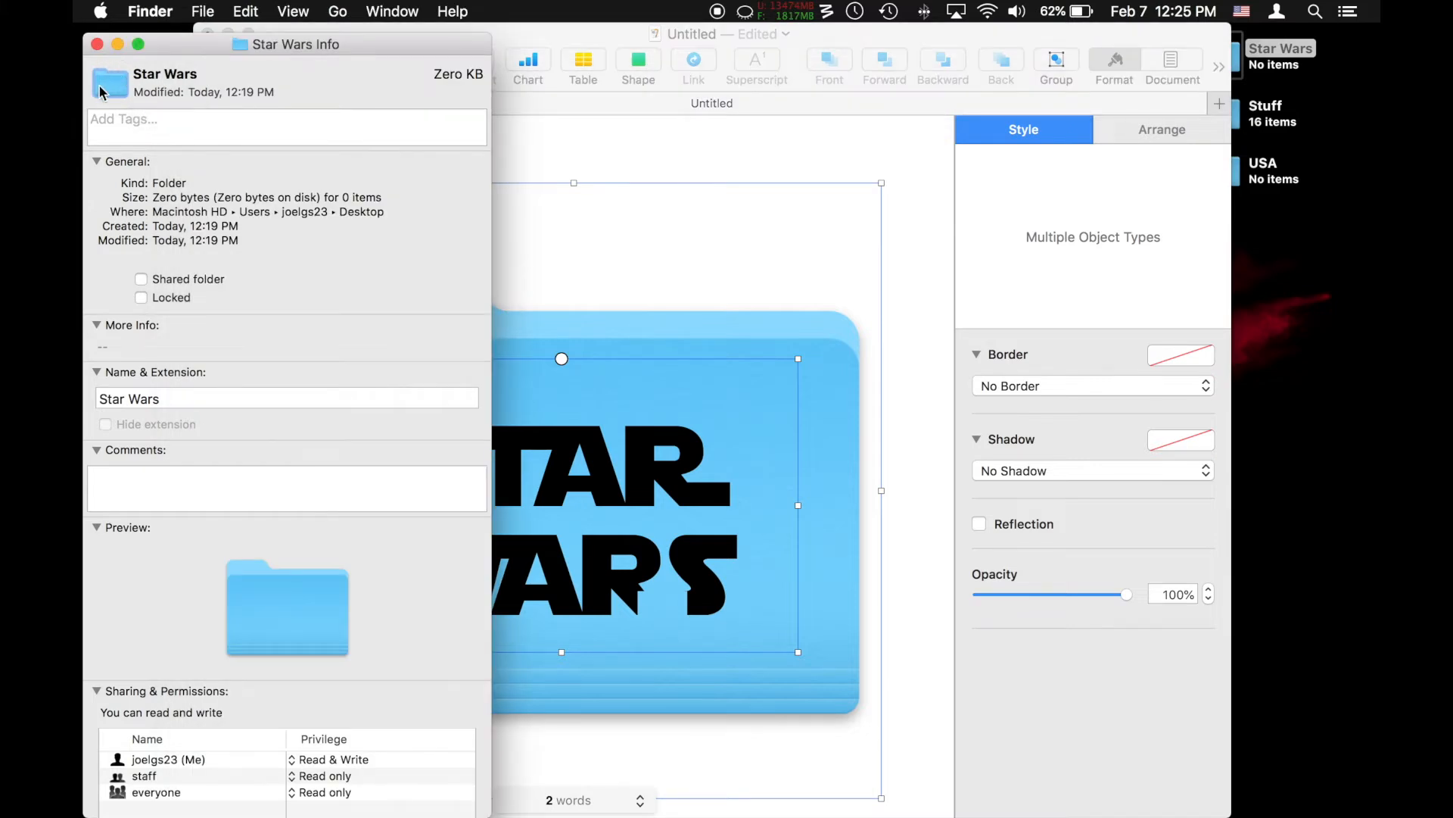
{"action": "key", "text": "super+v"}
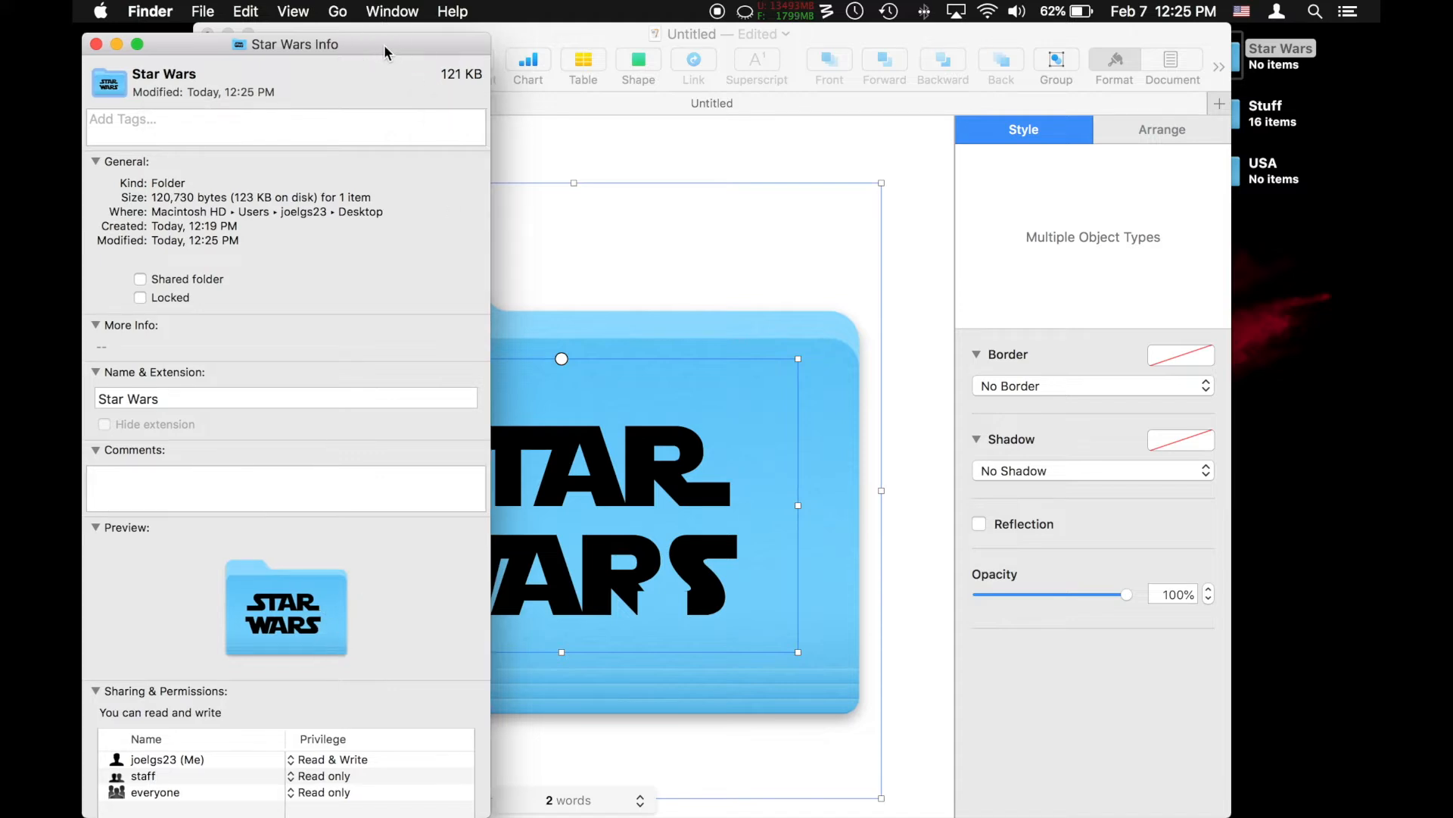
{"action": "left_click", "coordinate": [97, 44]}
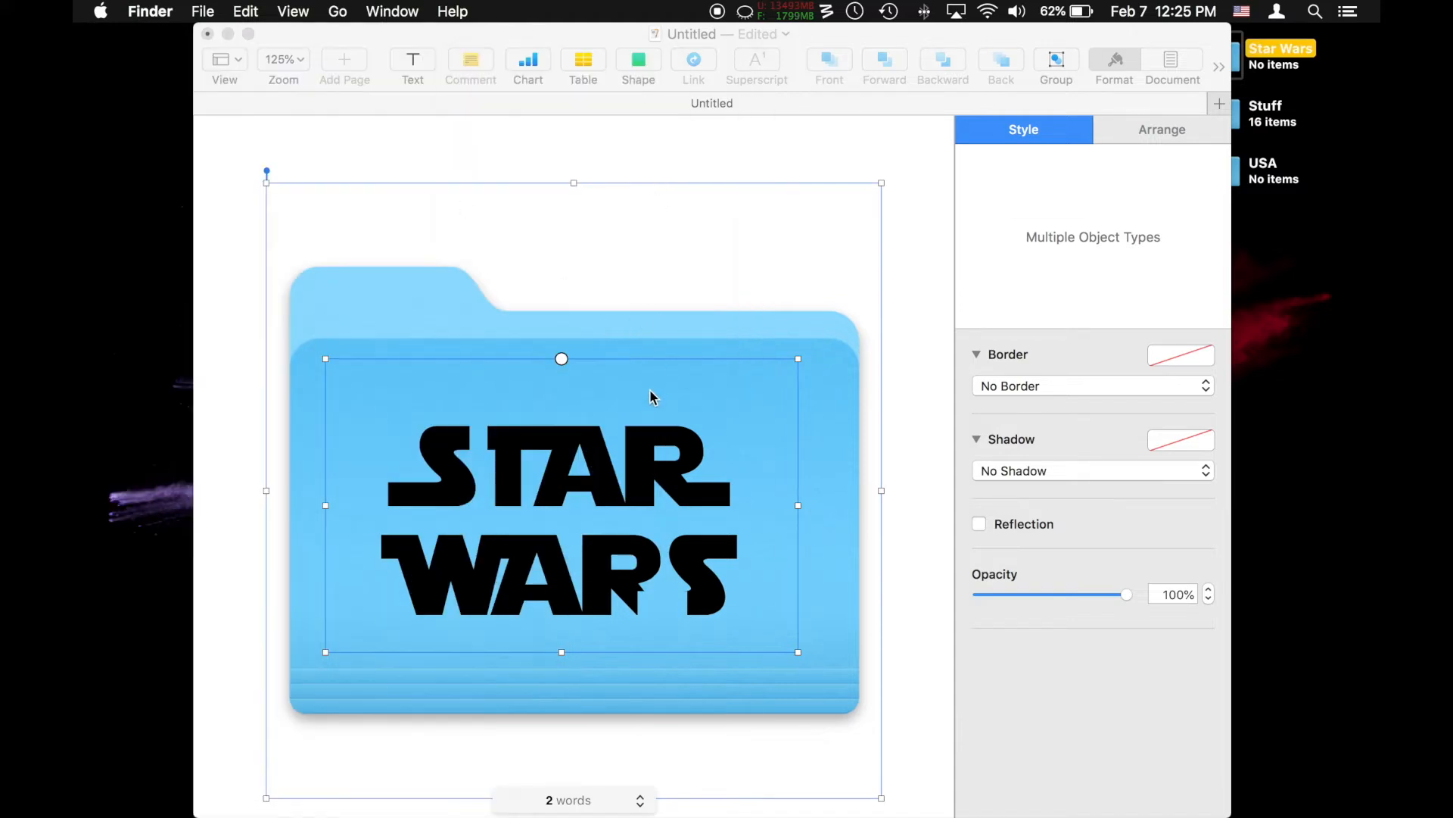
Delete the STAR WARS text box from the Pages document, keeping the blank folder image
{"action": "left_click", "coordinate": [907, 306]}
{"action": "left_click", "coordinate": [690, 497]}
{"action": "left_click", "coordinate": [834, 459]}
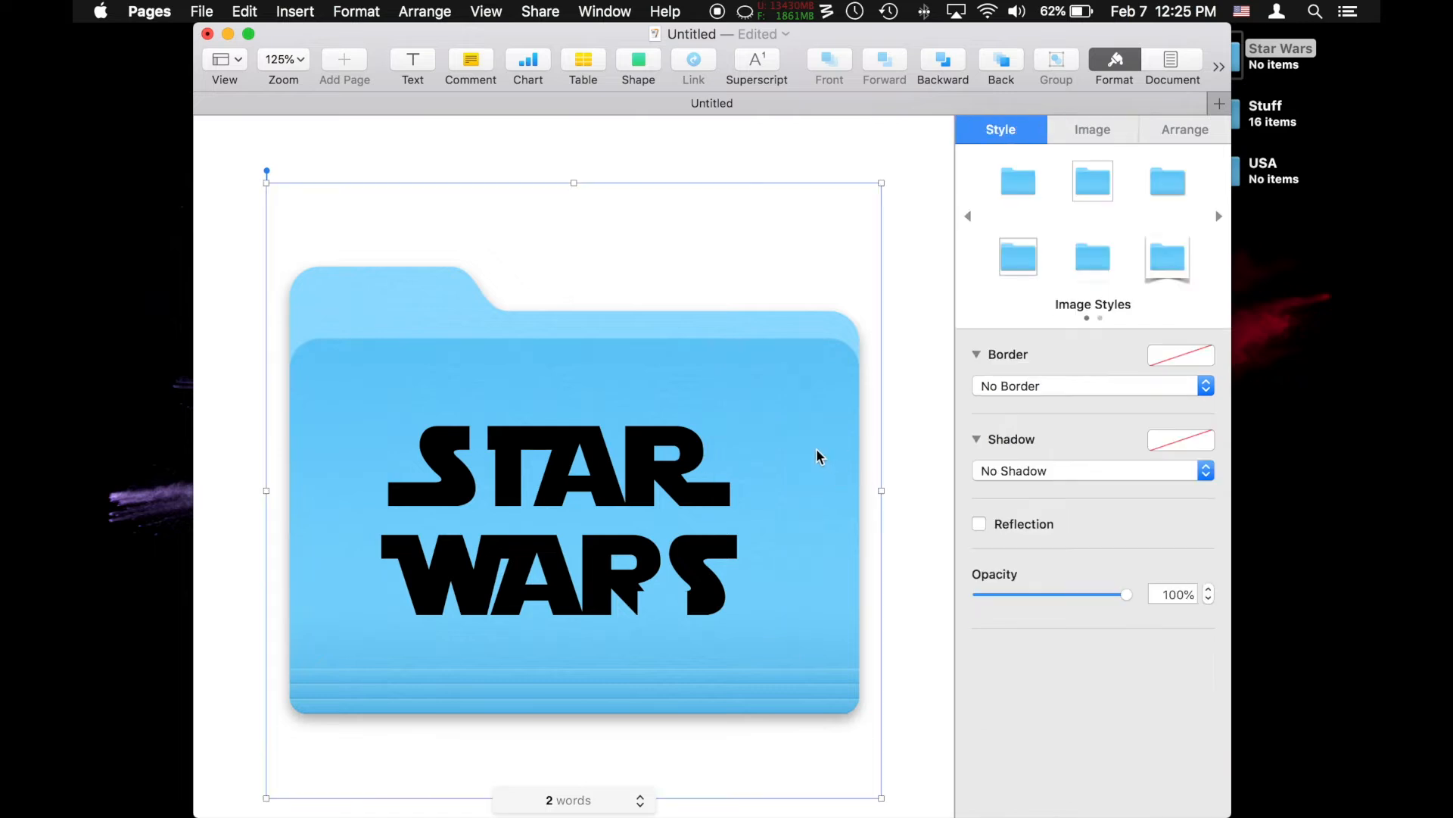
{"action": "left_click", "coordinate": [795, 447]}
{"action": "key", "text": "BackSpace"}
{"action": "left_click", "coordinate": [925, 213]}
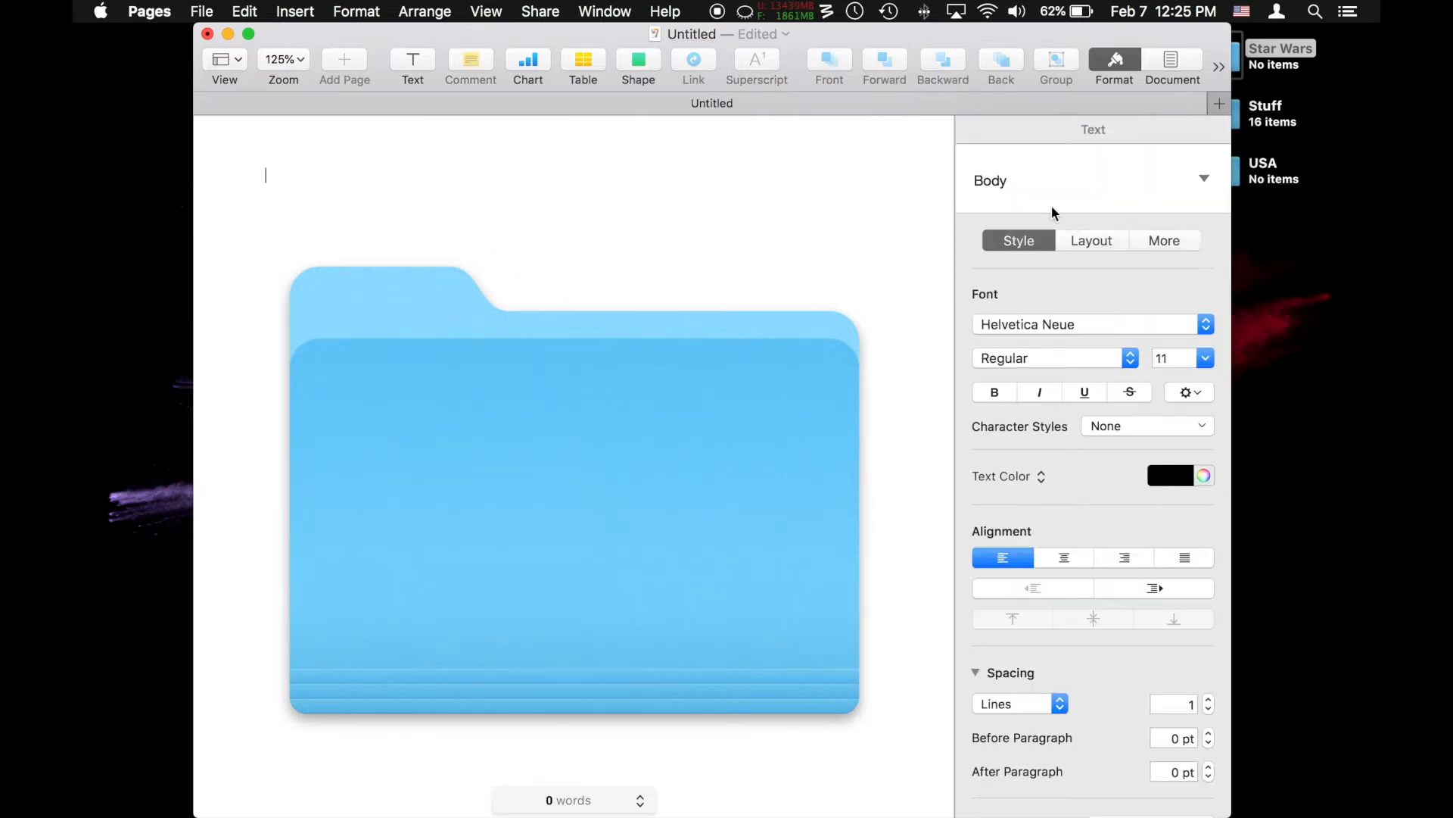
Move the document window aside to uncover the desktop folders and select the USA folder
{"action": "left_click", "coordinate": [1279, 257]}
{"action": "left_click_drag", "start_coordinate": [1157, 32], "coordinate": [1061, 32]}
{"action": "left_click", "coordinate": [1210, 42]}
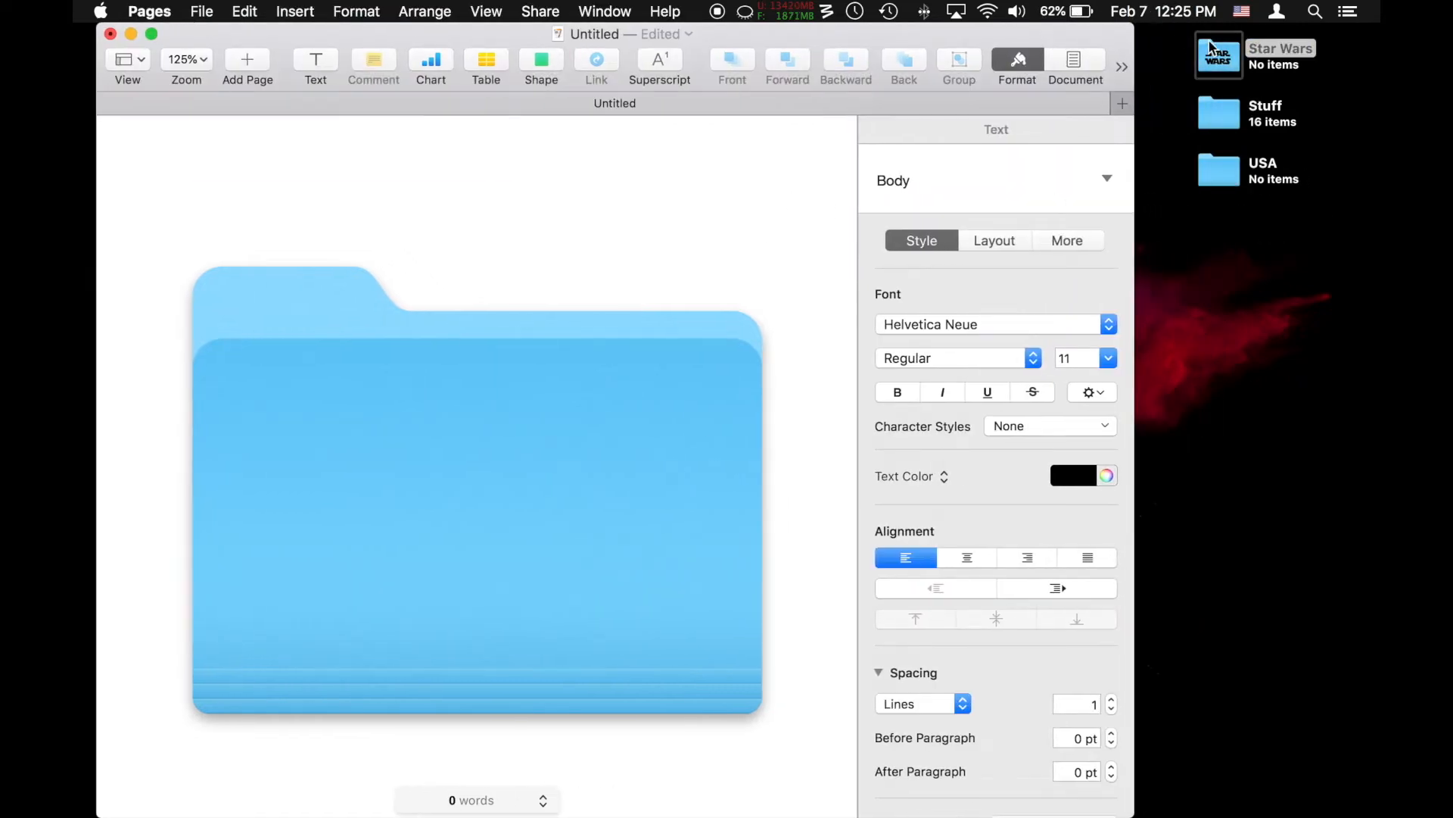
{"action": "left_click", "coordinate": [1293, 361]}
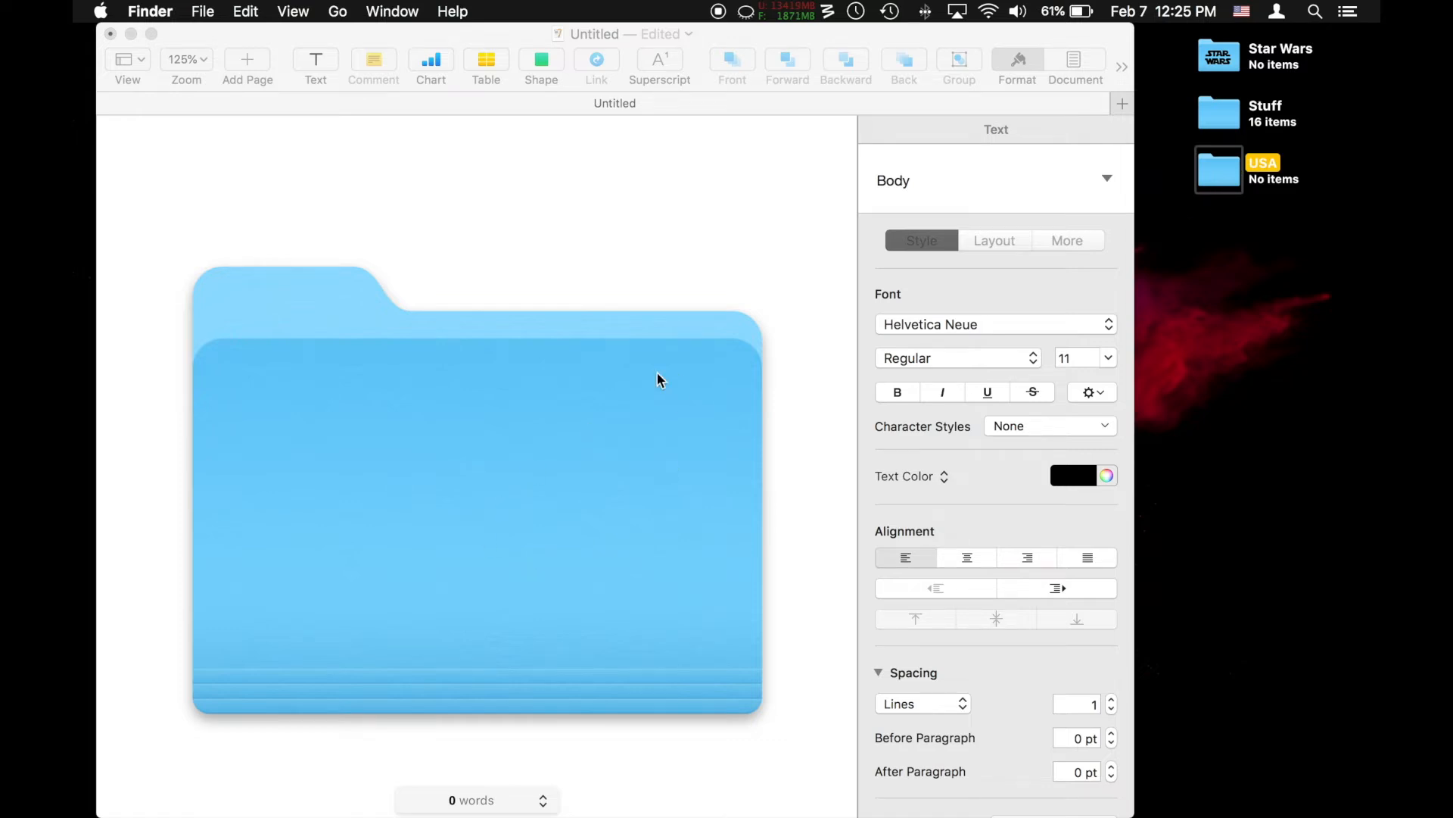
Switch to Safari and search Bing for "USA Flag"
{"action": "left_click", "coordinate": [154, 791]}
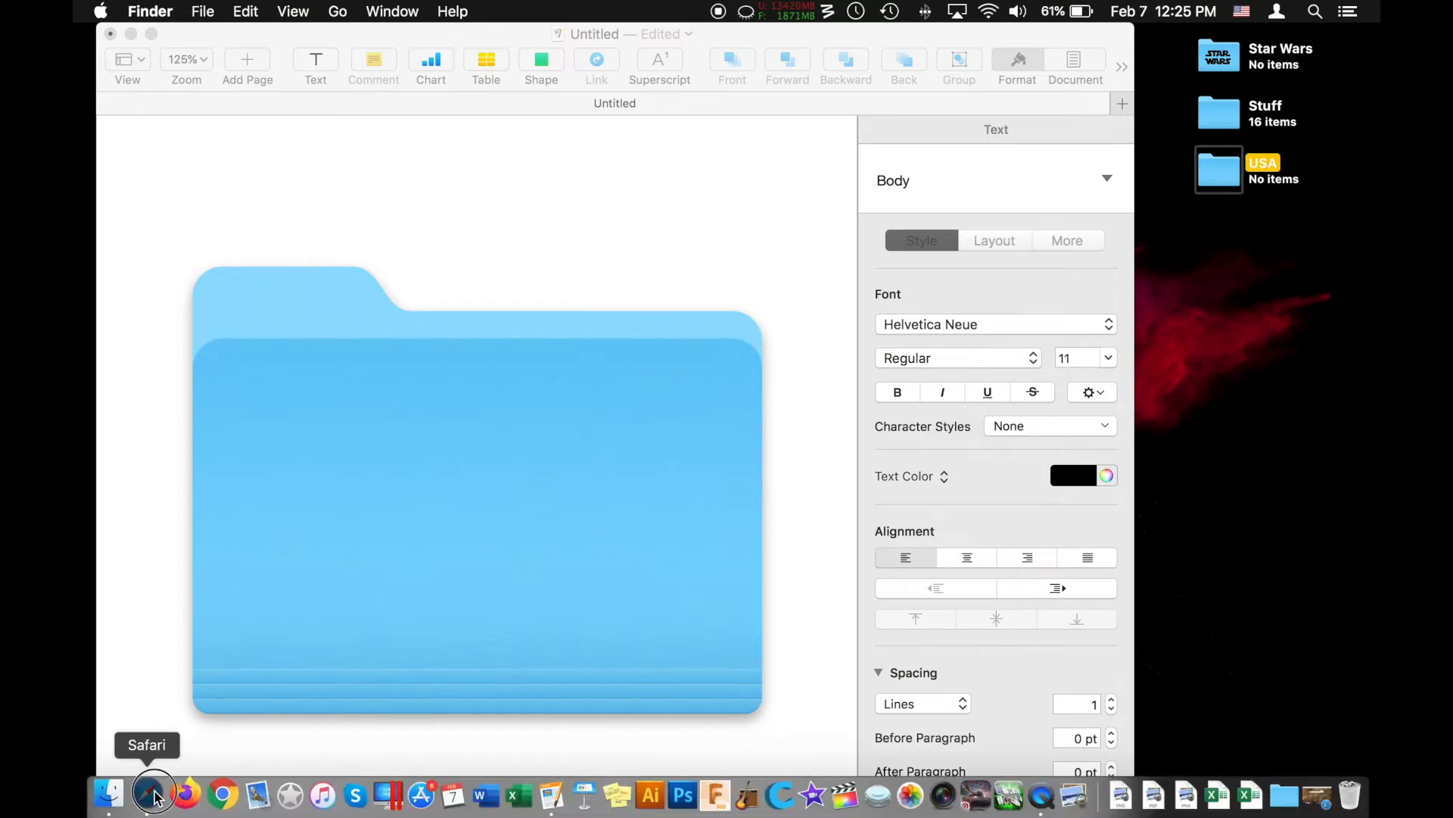
{"action": "type", "text": "USA Flag"}
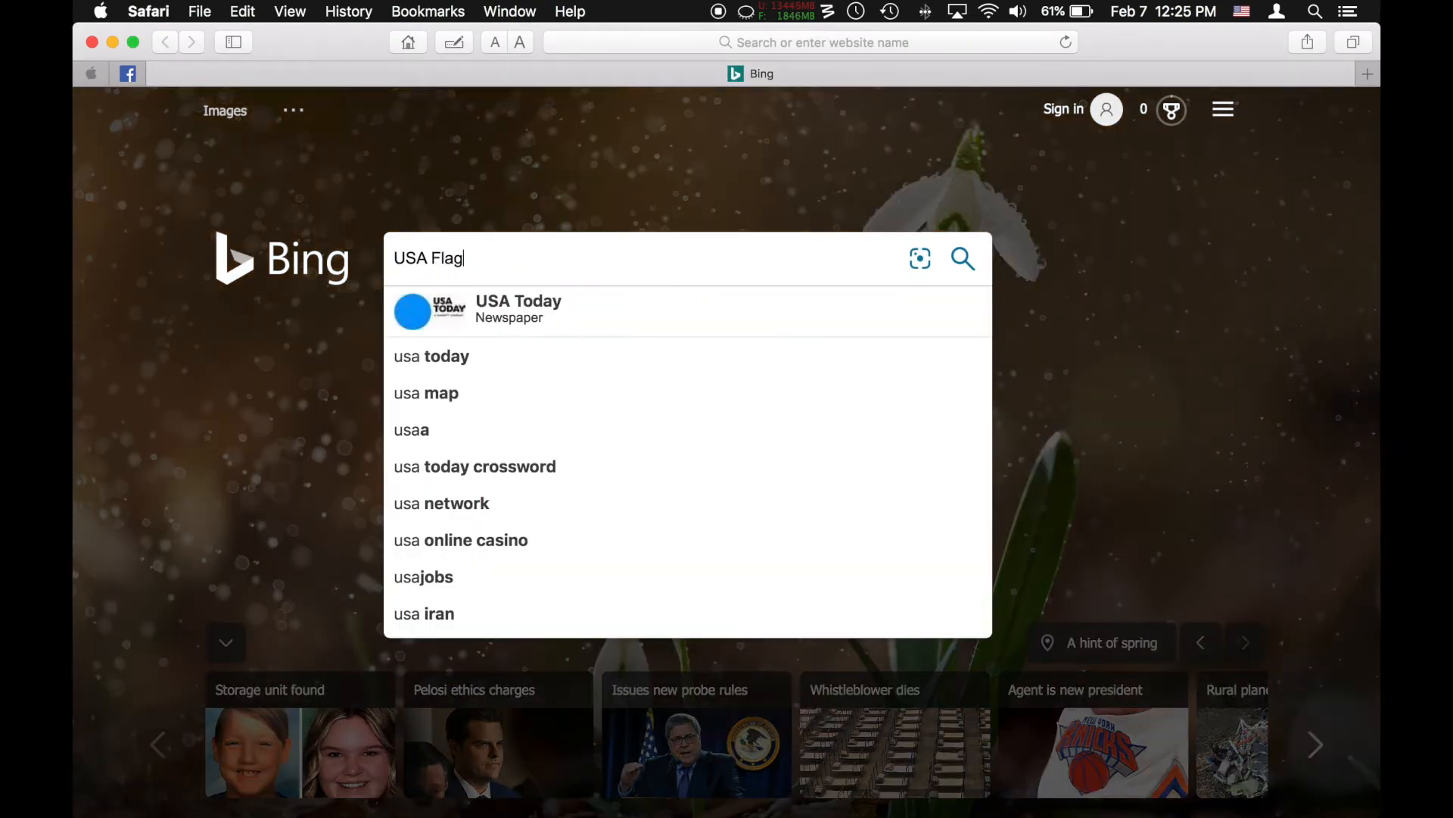
{"action": "key", "text": "Return"}
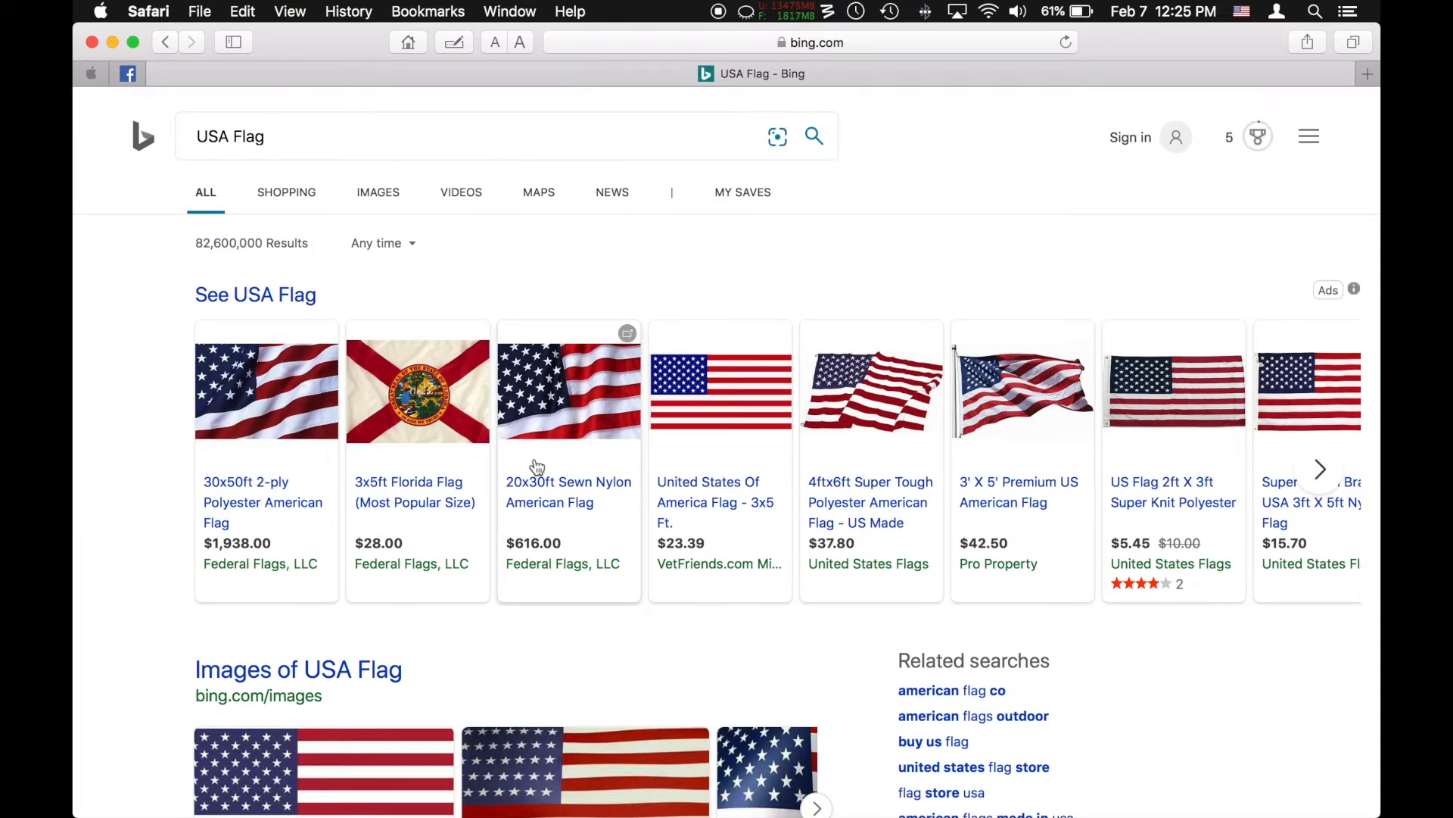
Show the image results for the USA Flag search and open the first waving flag picture at large size
{"action": "scroll", "coordinate": [538, 467], "scroll_direction": "down", "scroll_amount": 5}
{"action": "mouse_move", "coordinate": [536, 465]}
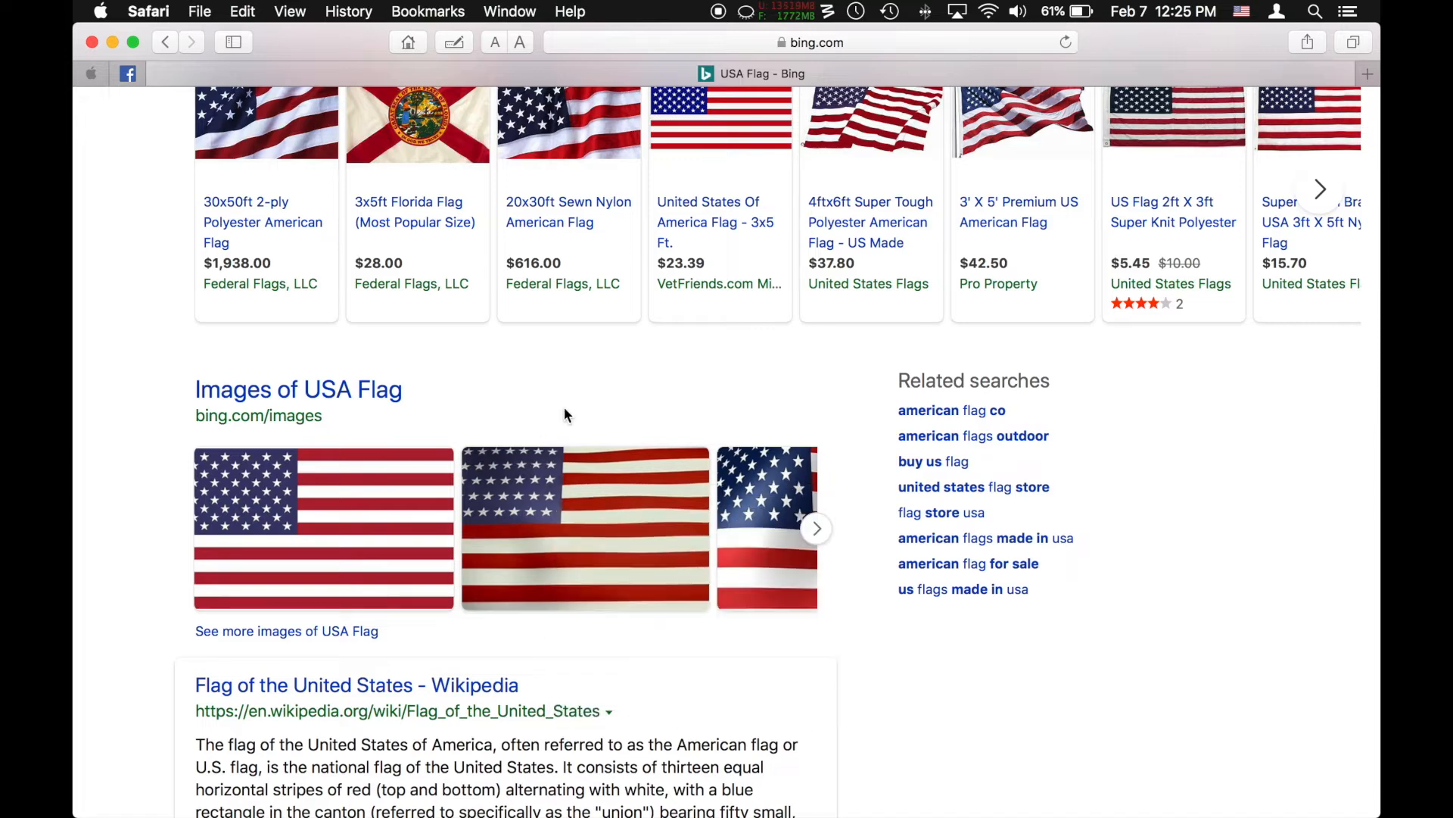
{"action": "scroll", "coordinate": [604, 378], "scroll_direction": "up", "scroll_amount": 5}
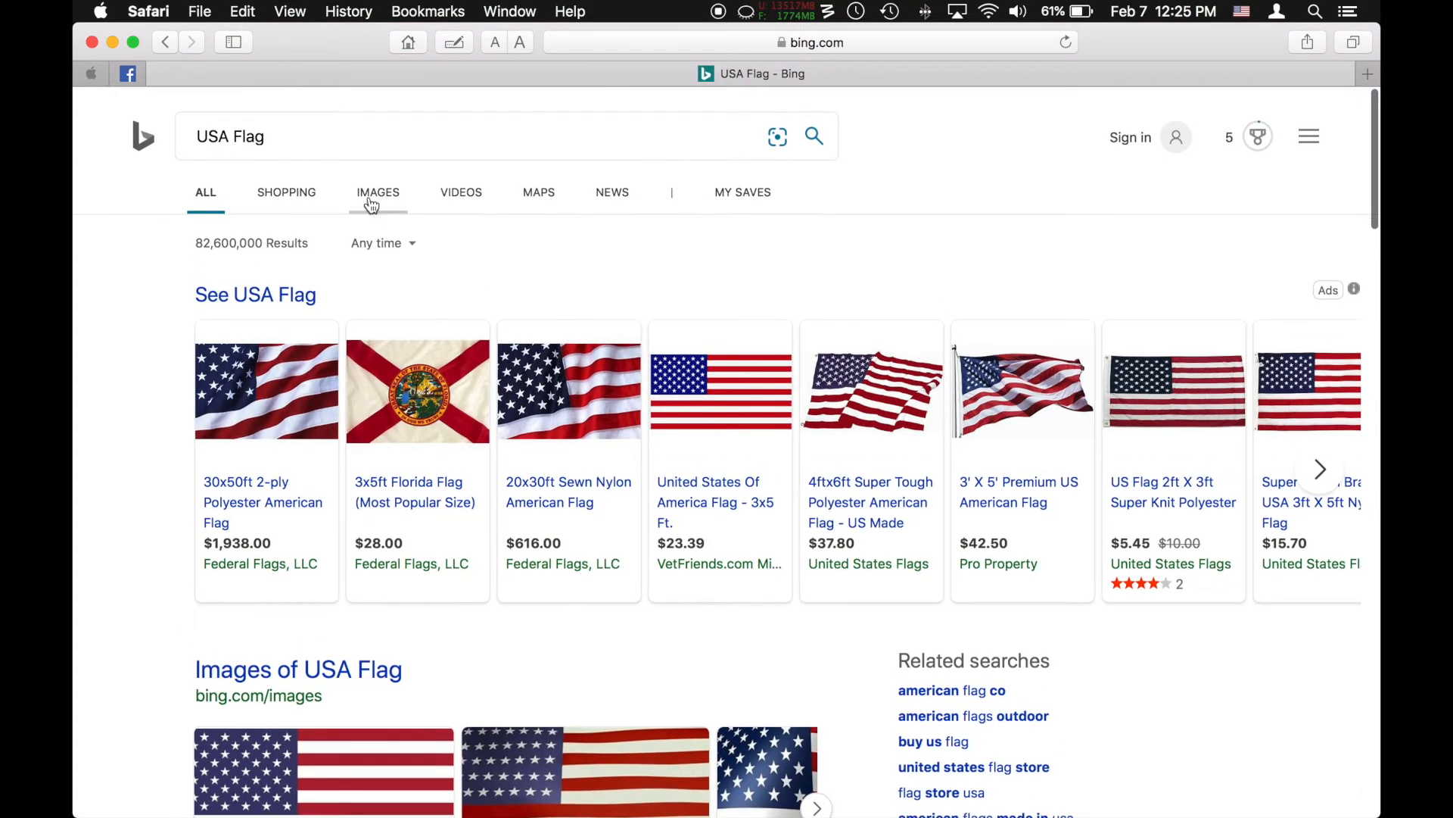
{"action": "left_click", "coordinate": [379, 198]}
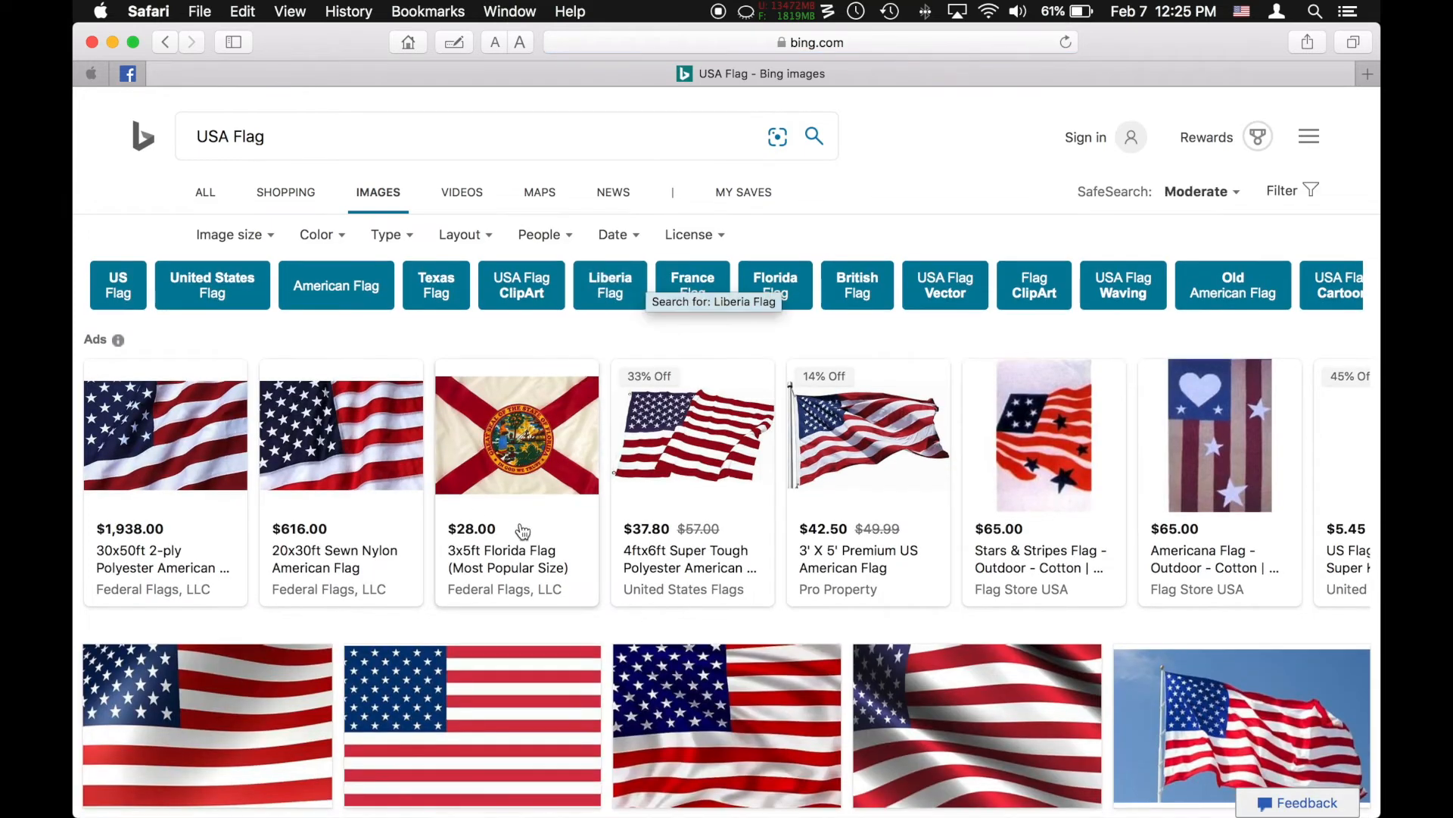
{"action": "scroll", "coordinate": [522, 530], "scroll_direction": "down", "scroll_amount": 6}
{"action": "scroll", "coordinate": [523, 530], "scroll_direction": "up", "scroll_amount": 2}
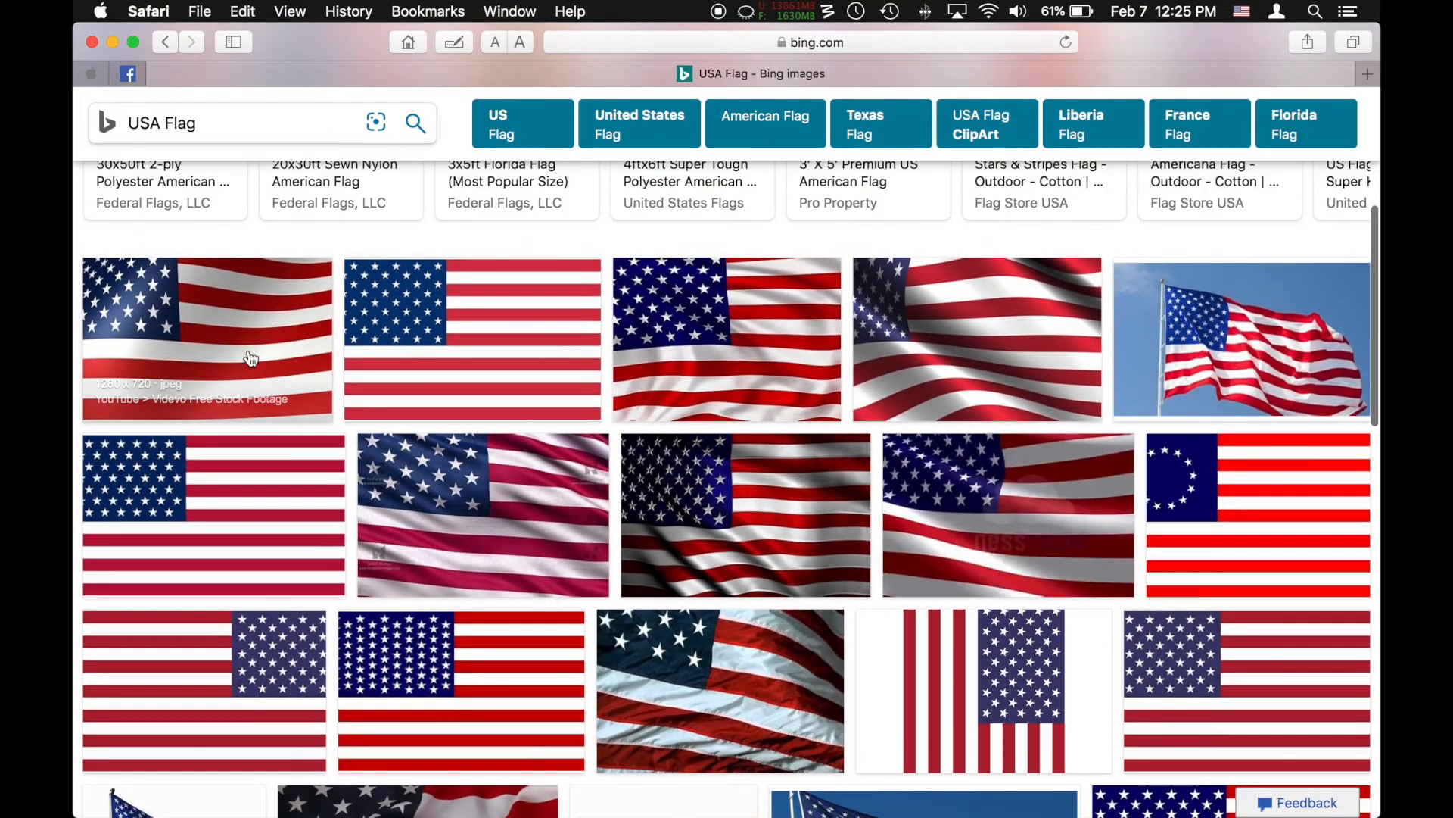
{"action": "left_click", "coordinate": [233, 336]}
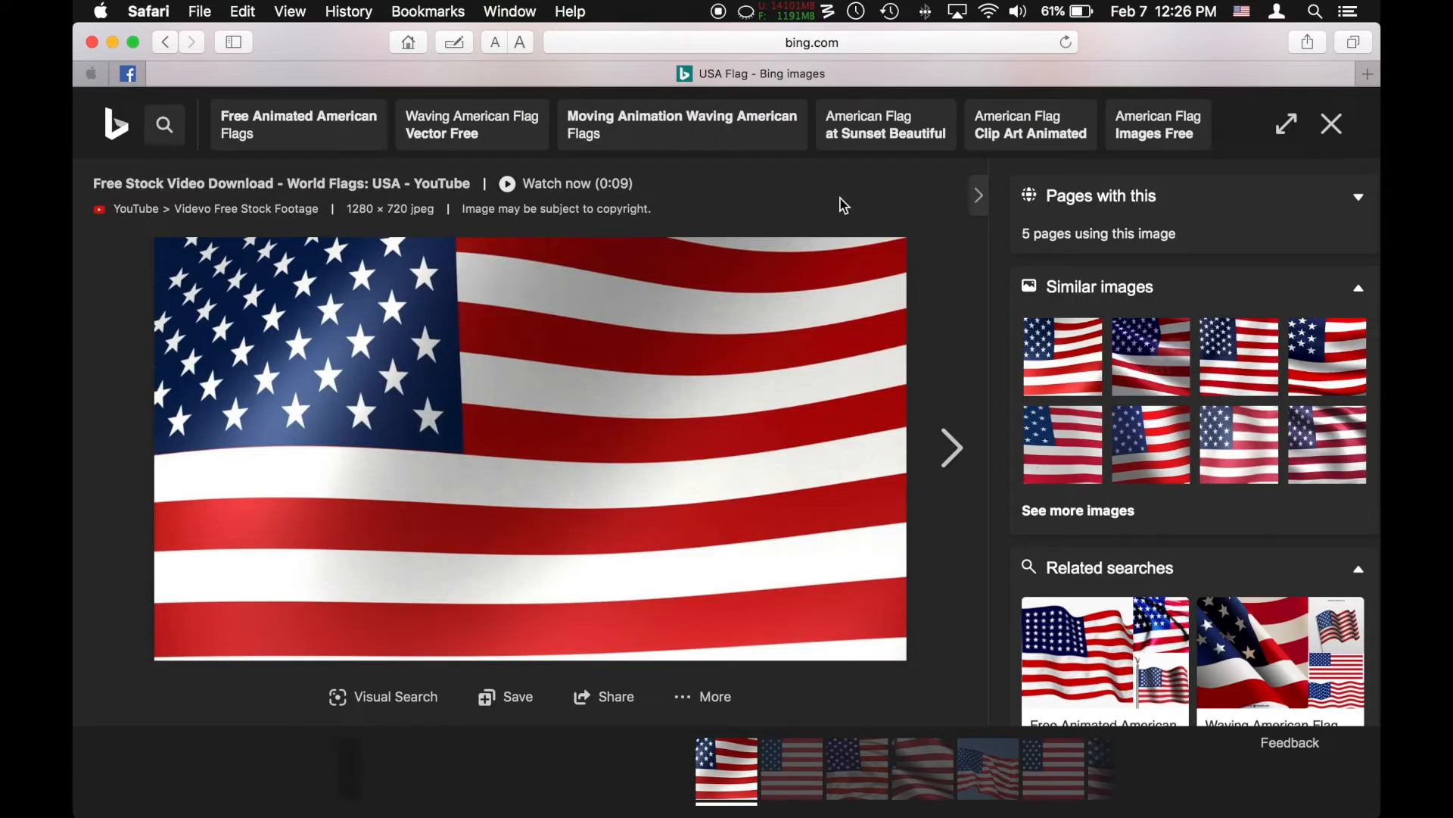
Insert the waving flag image from Safari into the Pages document
{"action": "left_click_drag", "start_coordinate": [334, 422], "coordinate": [561, 250]}
{"action": "key", "text": "super+Tab"}
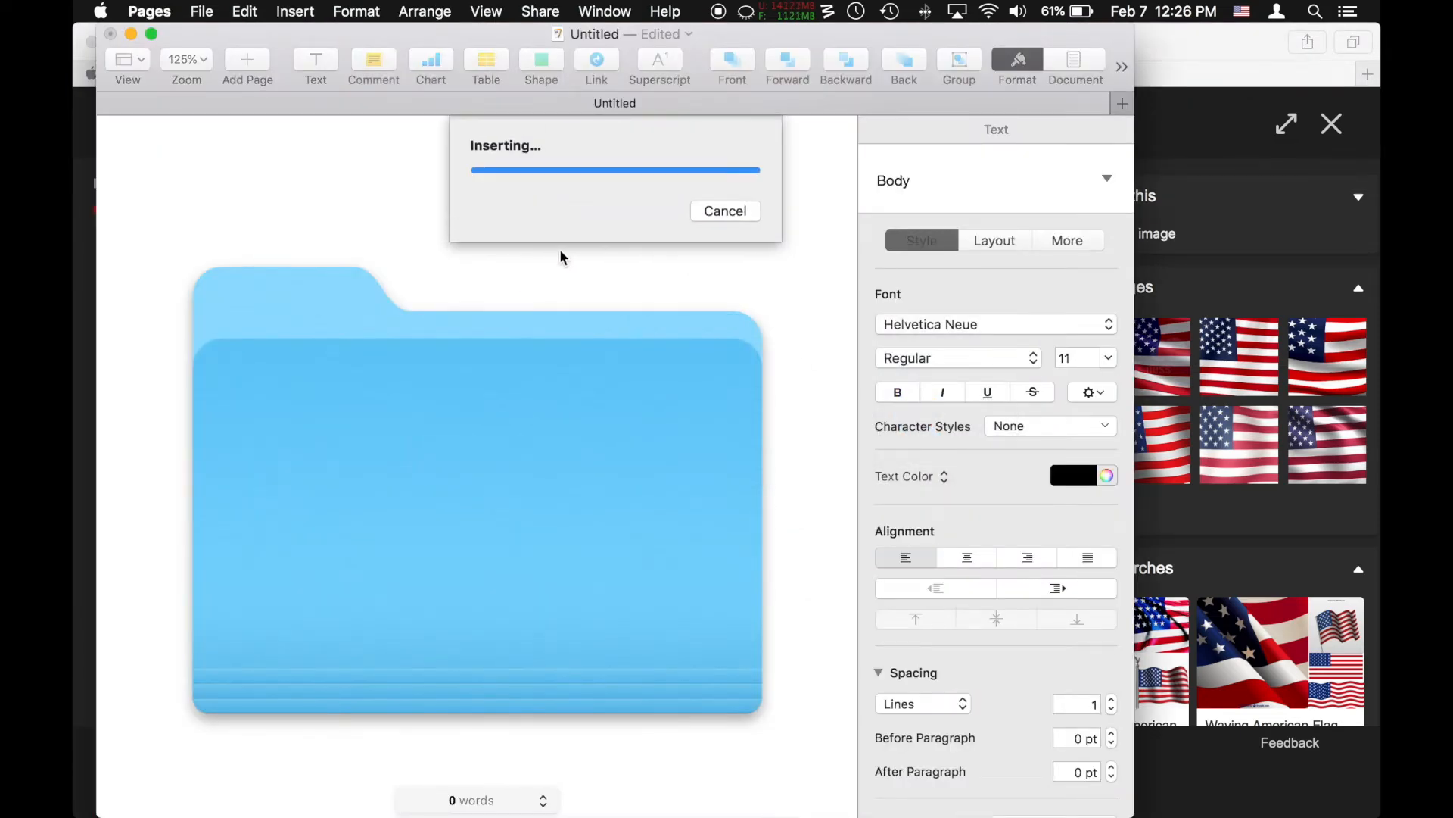
Return to Safari, shift its window to uncover the desktop, and save the flag image onto the desktop
{"action": "left_click", "coordinate": [1212, 194]}
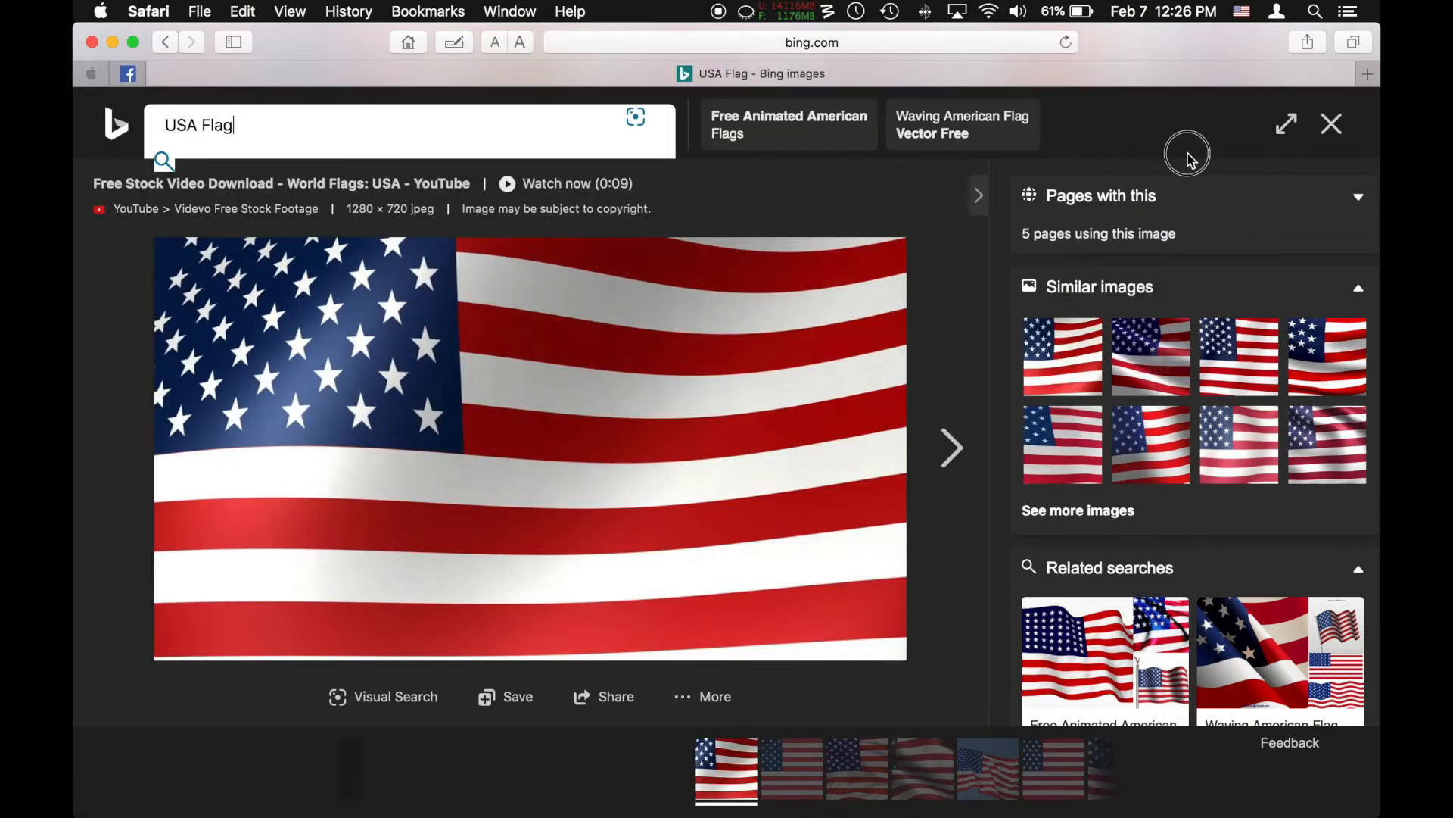
{"action": "left_click_drag", "start_coordinate": [1367, 66], "coordinate": [1169, 78]}
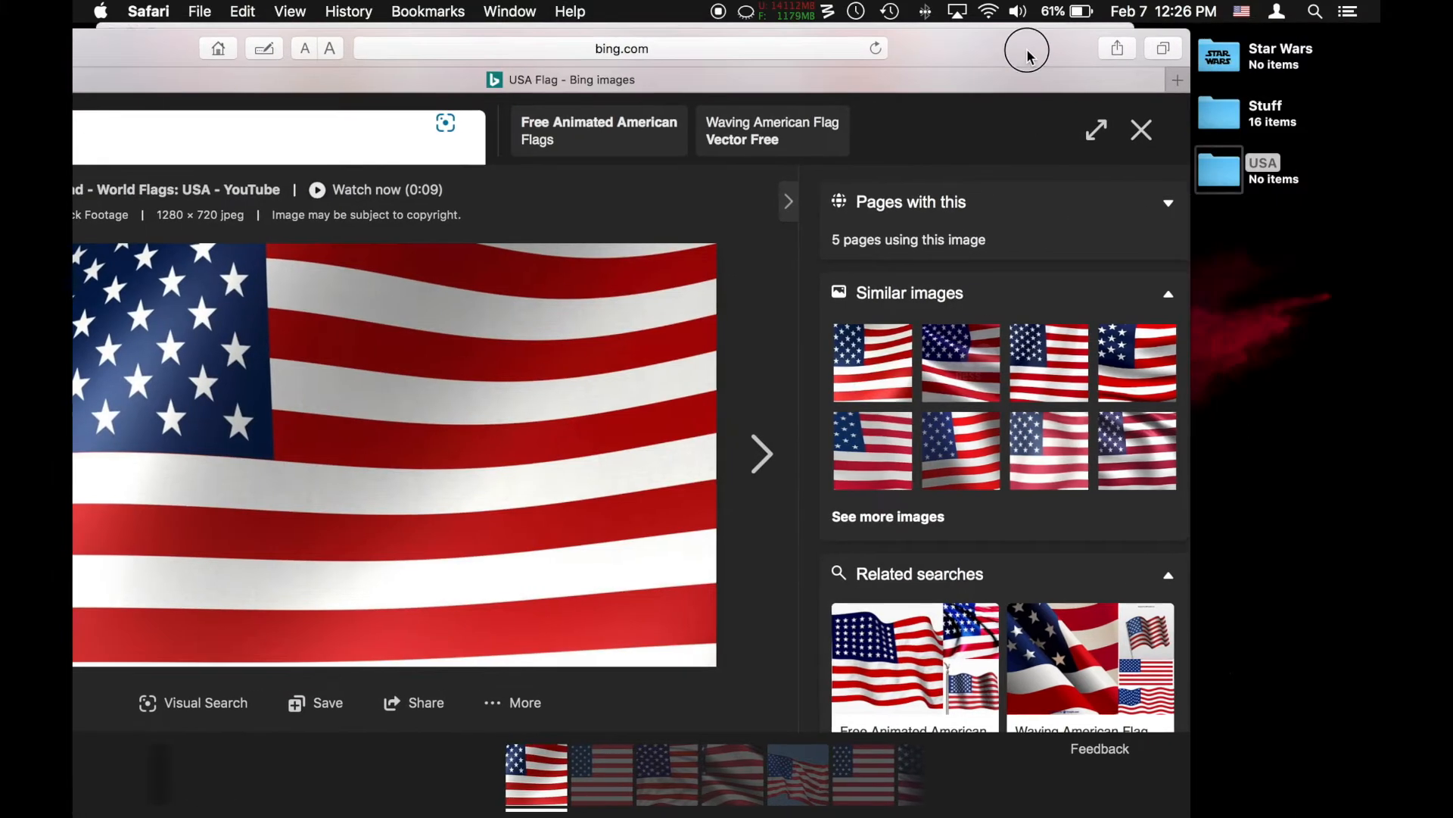
{"action": "left_click_drag", "start_coordinate": [570, 338], "coordinate": [1317, 325]}
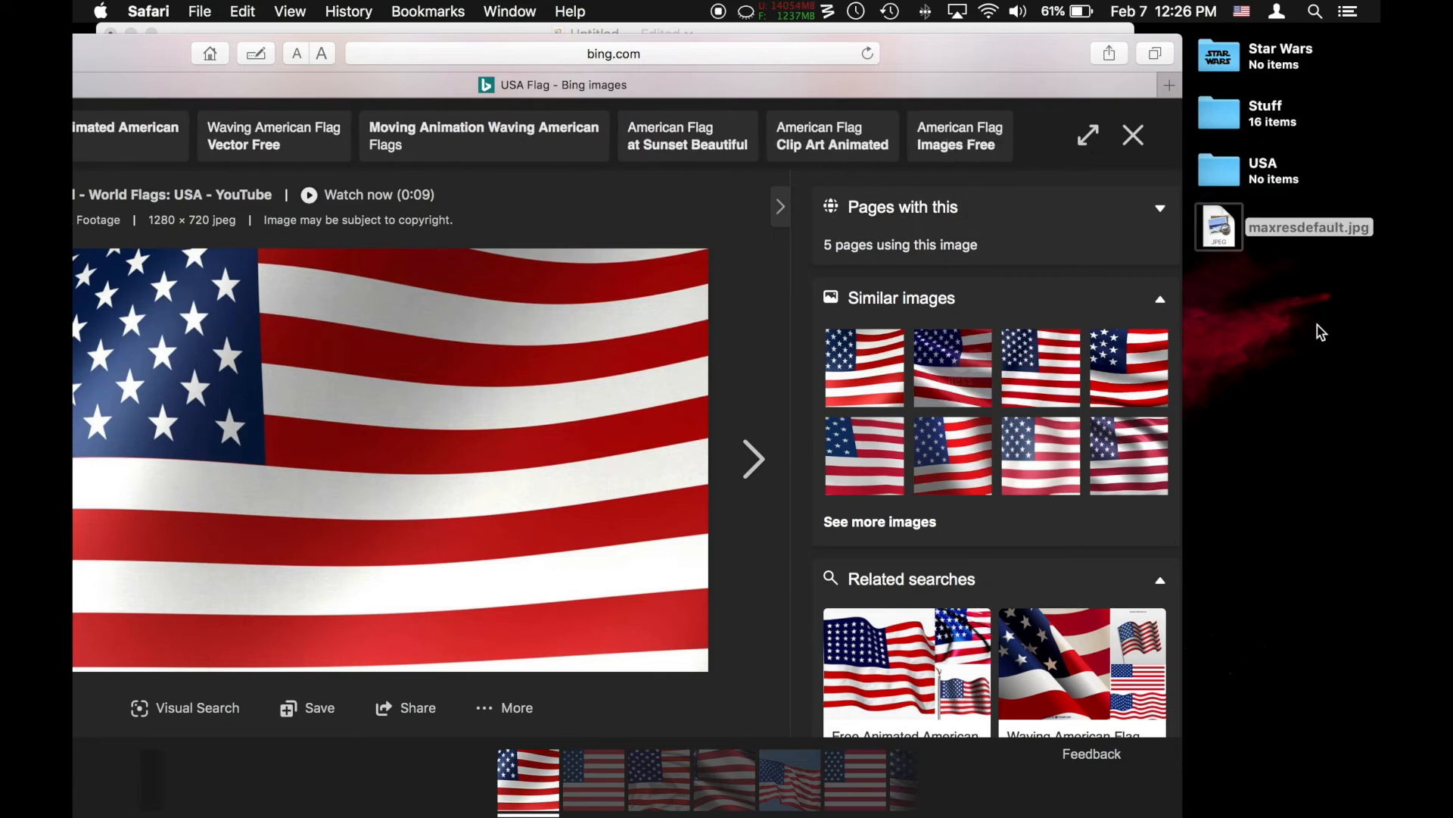
{"action": "left_click", "coordinate": [1008, 33]}
{"action": "left_click_drag", "start_coordinate": [1218, 227], "coordinate": [1351, 257]}
Move the Safari window back, dismiss the visual search pop-up and the image's context menu, and minimize the window
{"action": "left_click", "coordinate": [1158, 136]}
{"action": "left_click_drag", "start_coordinate": [982, 40], "coordinate": [1250, 28]}
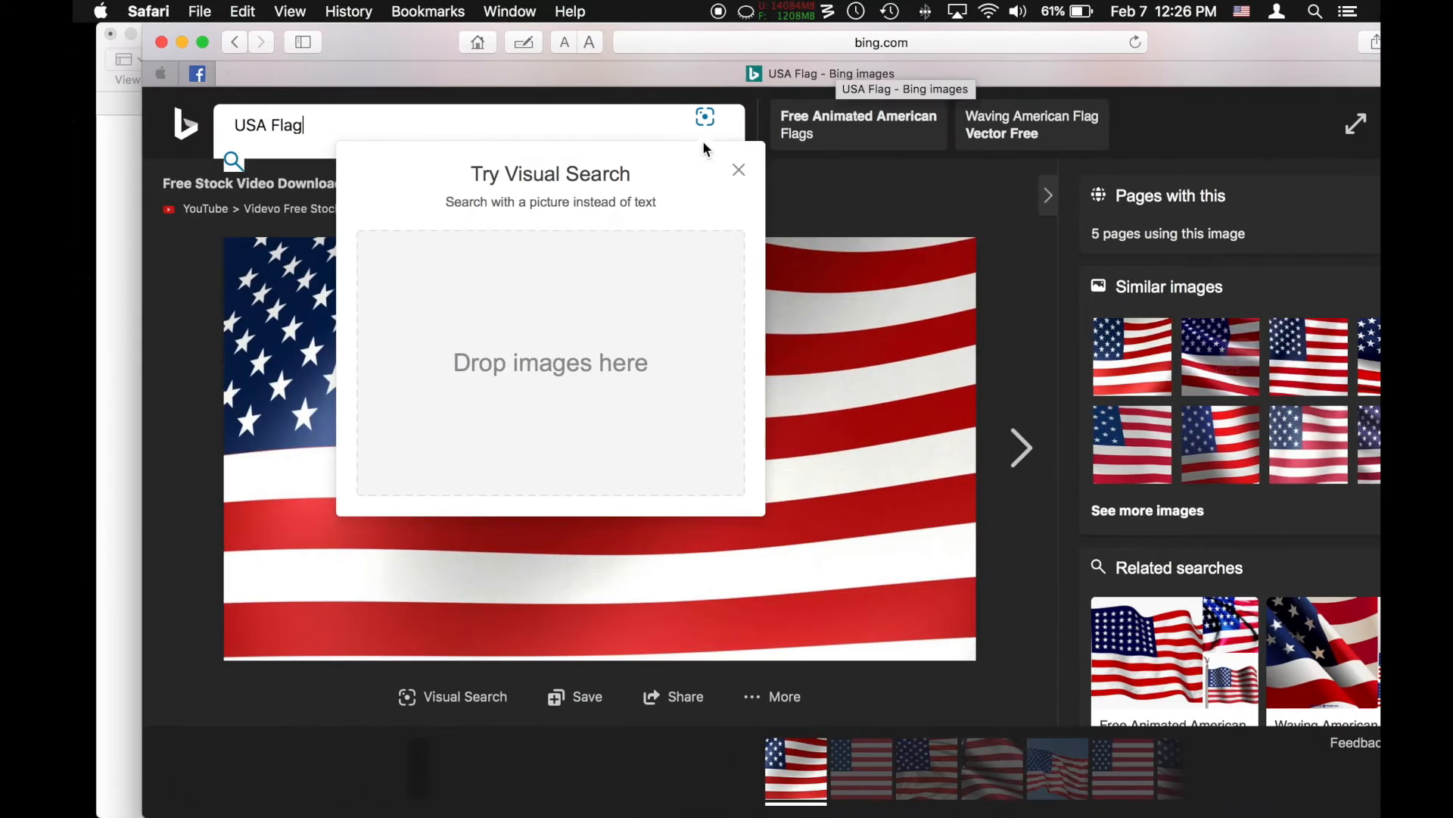
{"action": "left_click", "coordinate": [739, 170]}
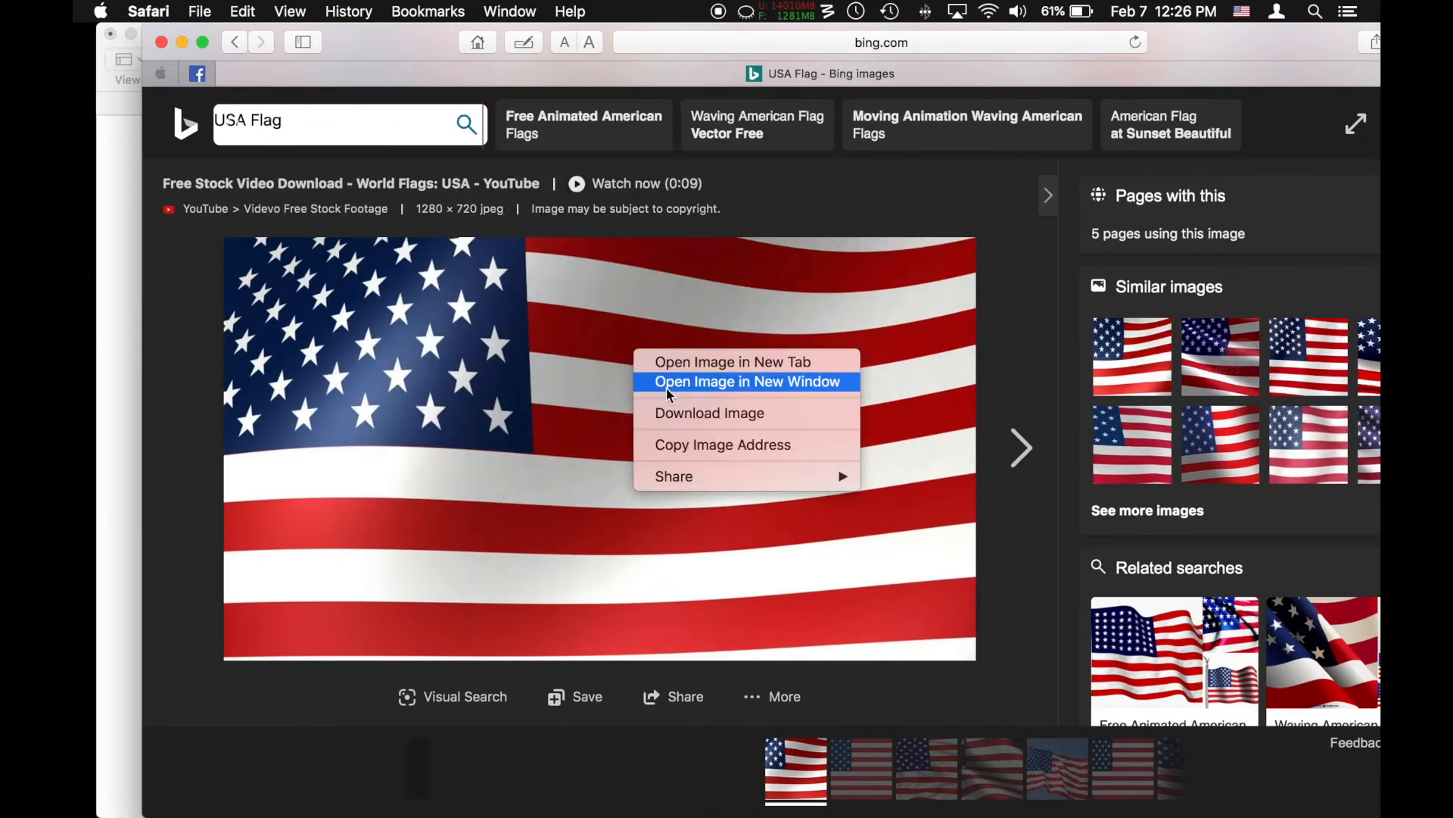
{"action": "left_click", "coordinate": [872, 195]}
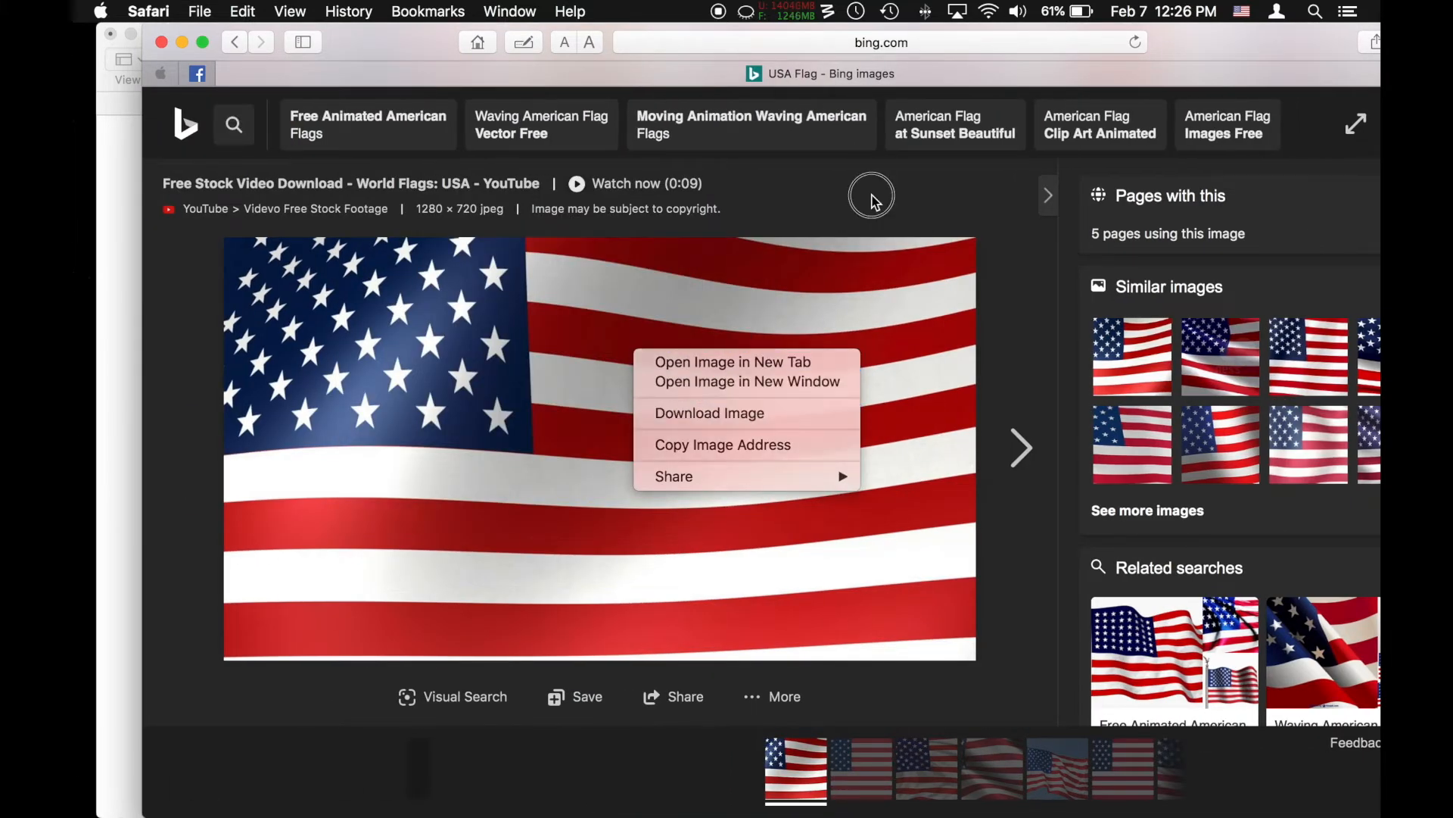
{"action": "key", "text": "super+m"}
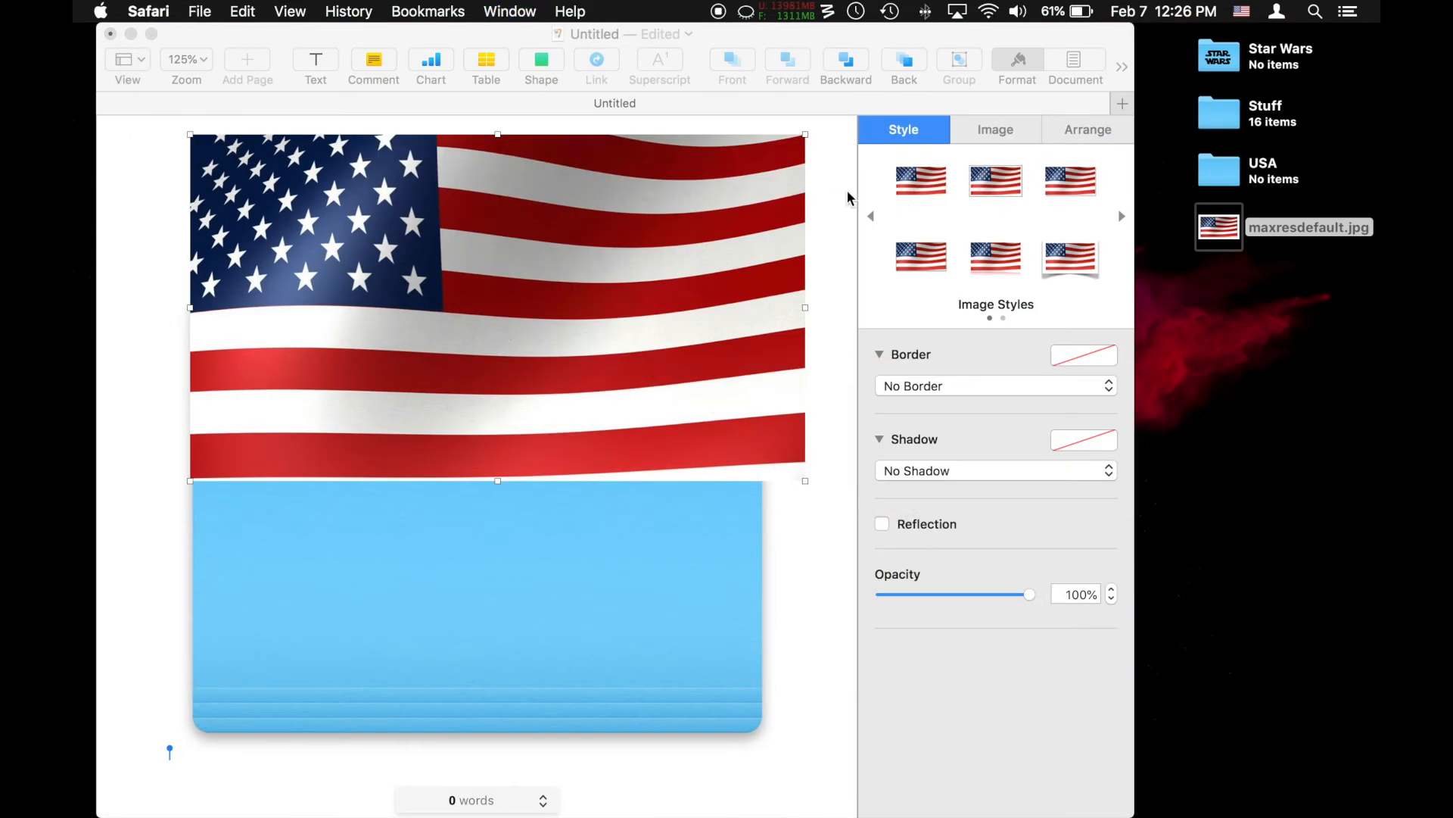
Move the flag image onto the folder front and shrink it to about 10.9 by 6.1 cm
{"action": "left_click", "coordinate": [598, 292]}
{"action": "left_click_drag", "start_coordinate": [598, 292], "coordinate": [609, 474]}
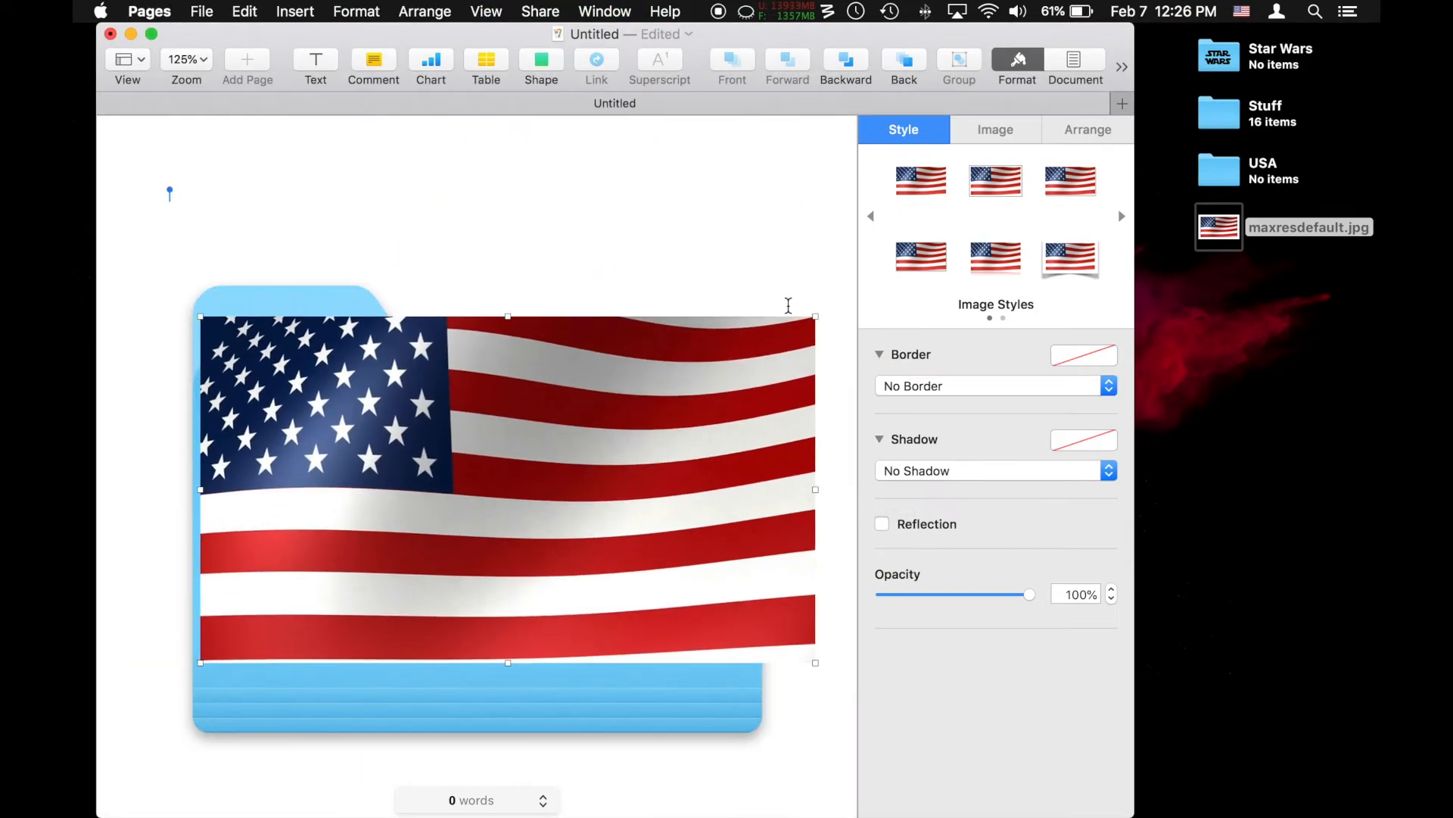
{"action": "left_click_drag", "start_coordinate": [818, 314], "coordinate": [680, 398]}
{"action": "left_click_drag", "start_coordinate": [567, 388], "coordinate": [612, 475]}
{"action": "left_click_drag", "start_coordinate": [707, 404], "coordinate": [640, 443]}
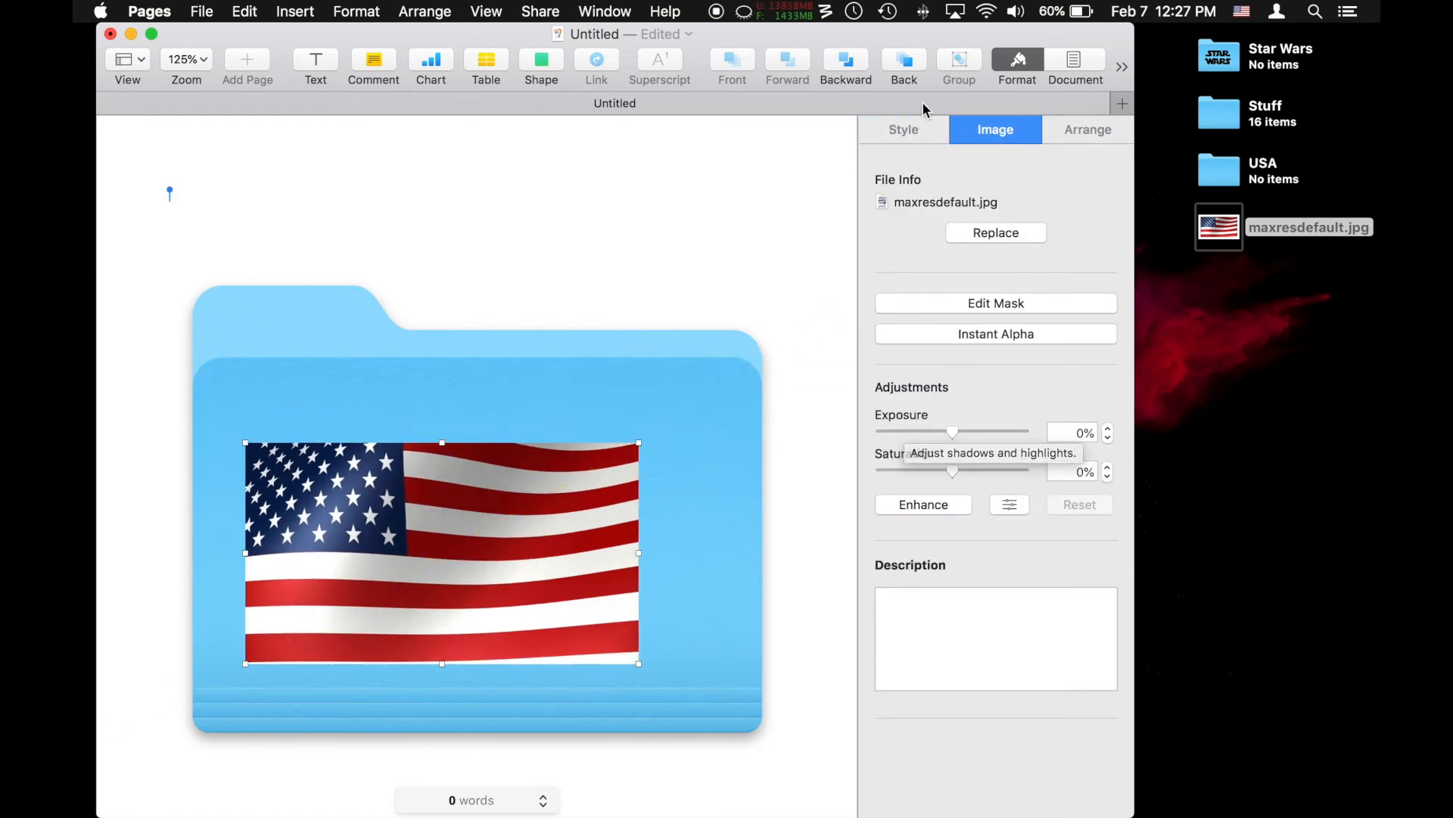
Rotate the flag image a few degrees clockwise on the folder and show its style options
{"action": "left_click", "coordinate": [901, 130]}
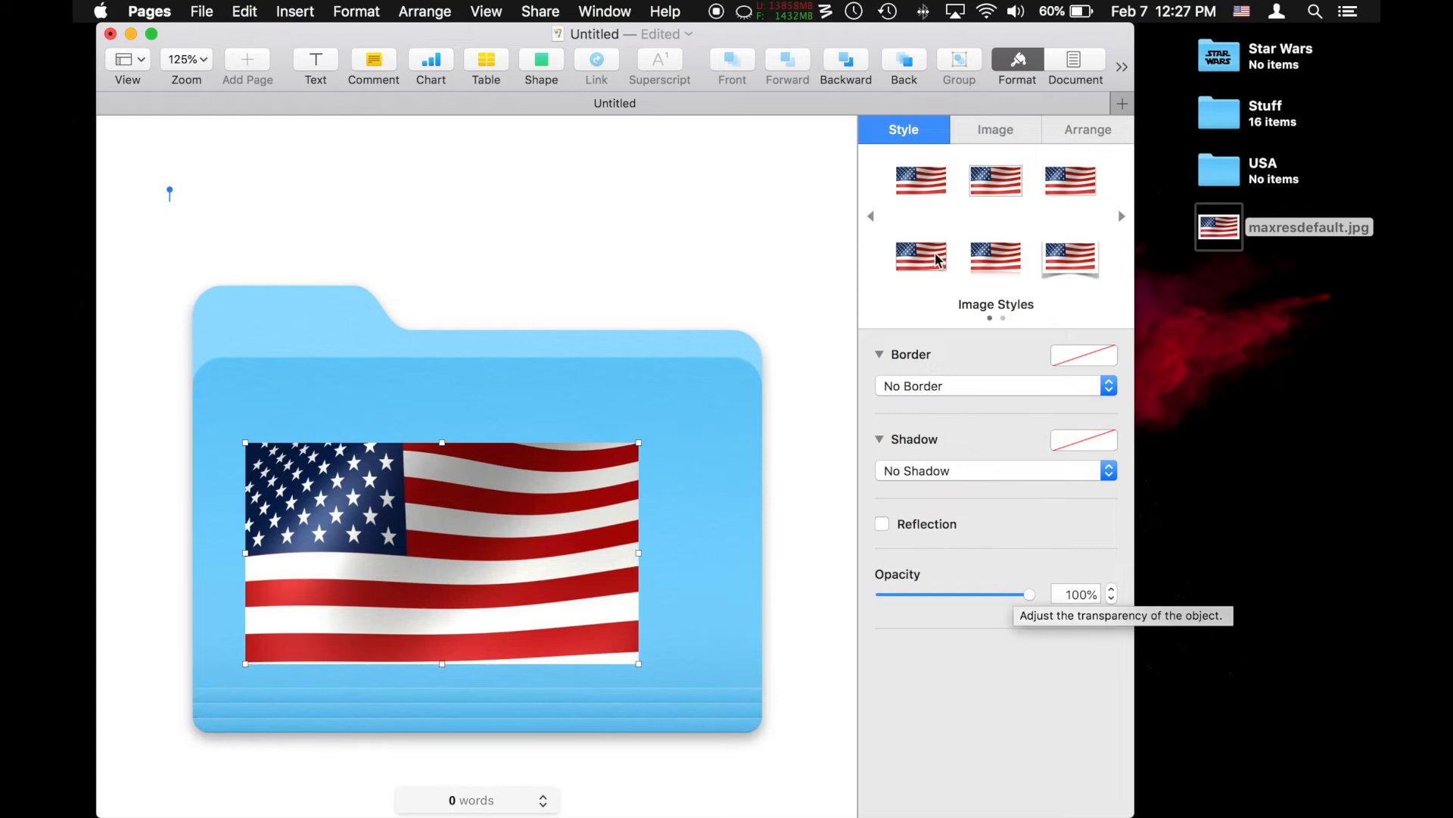
{"action": "left_click", "coordinate": [996, 131]}
{"action": "left_click", "coordinate": [1088, 130]}
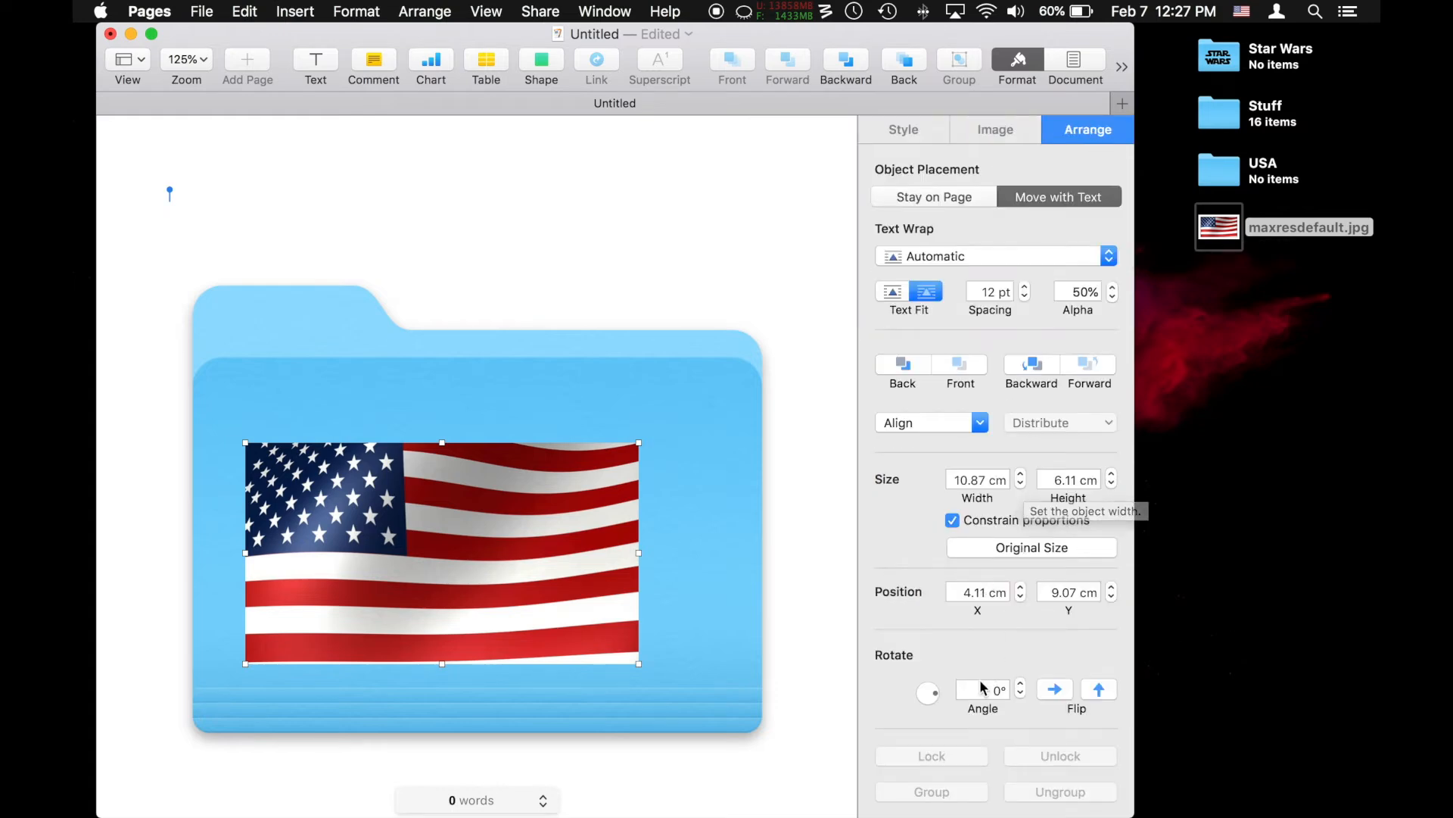
{"action": "left_click_drag", "start_coordinate": [937, 692], "coordinate": [943, 693]}
{"action": "left_click", "coordinate": [951, 189]}
{"action": "left_click", "coordinate": [924, 125]}
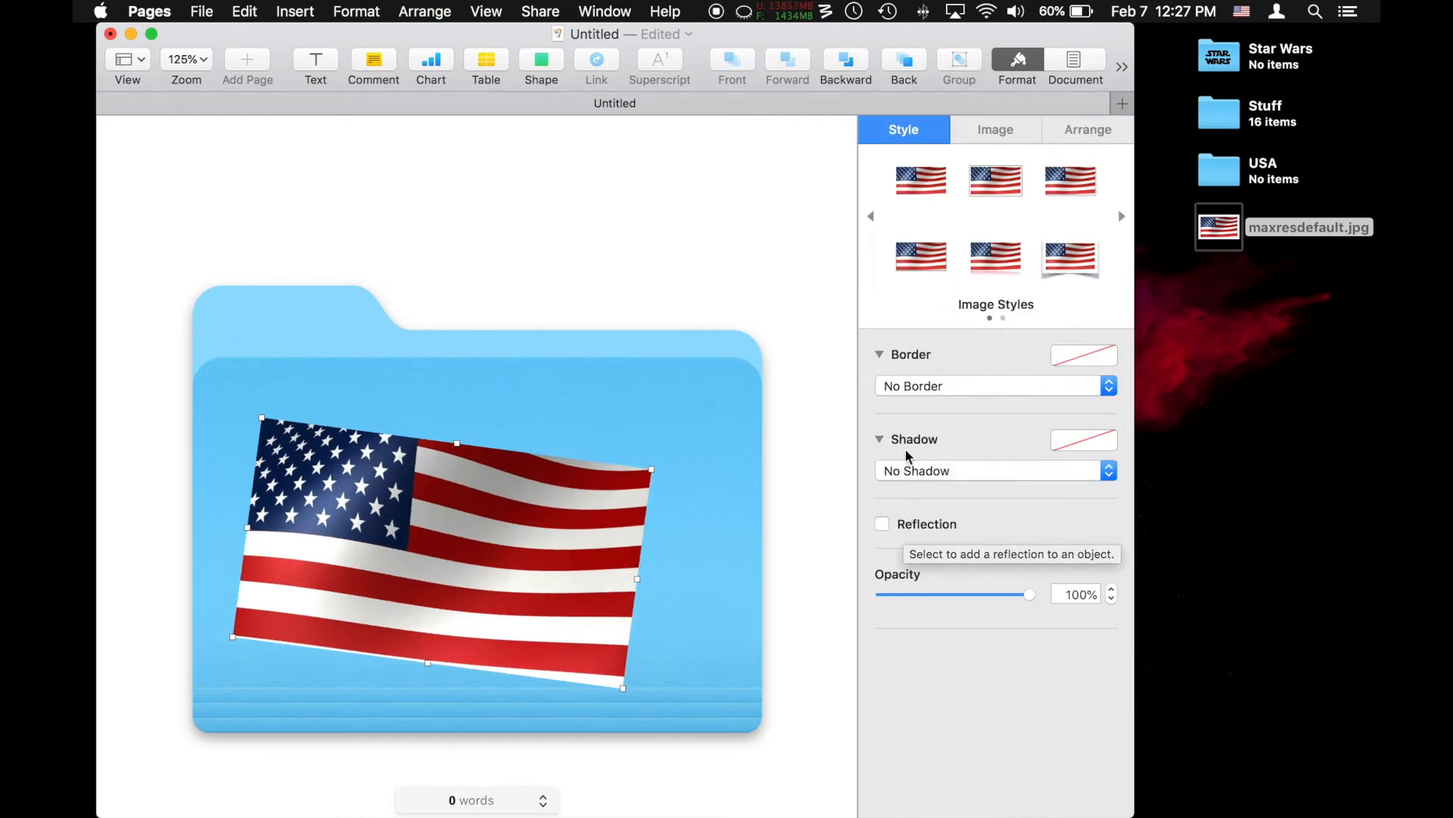
Give the flag image a drop shadow with 17 pt blur, 8 pt offset and 70% opacity, and reposition it on the folder front
{"action": "left_click", "coordinate": [912, 470]}
{"action": "left_click", "coordinate": [897, 487]}
{"action": "left_click_drag", "start_coordinate": [514, 530], "coordinate": [549, 507]}
{"action": "left_click_drag", "start_coordinate": [884, 521], "coordinate": [905, 569]}
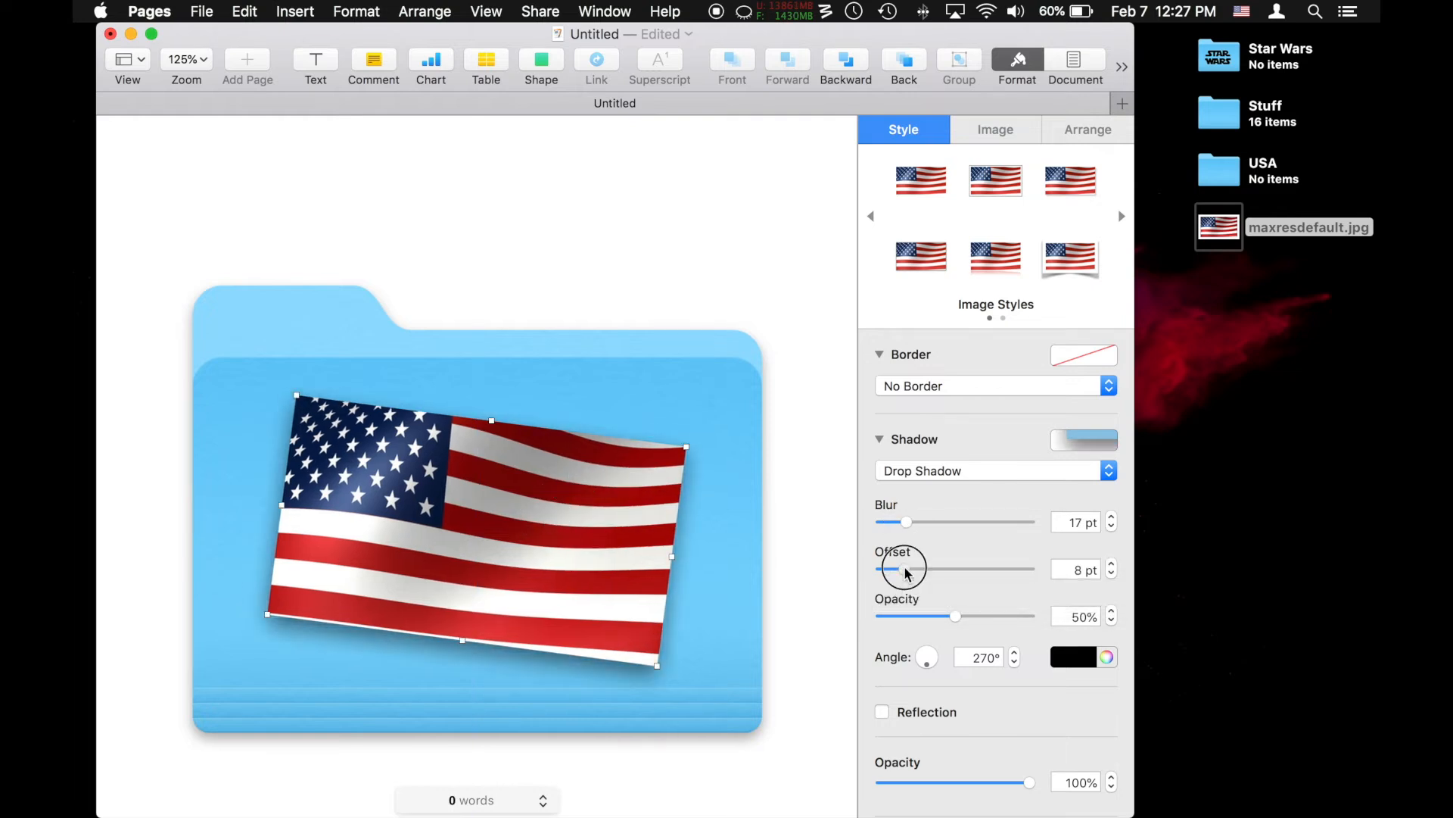
{"action": "left_click_drag", "start_coordinate": [956, 616], "coordinate": [987, 616]}
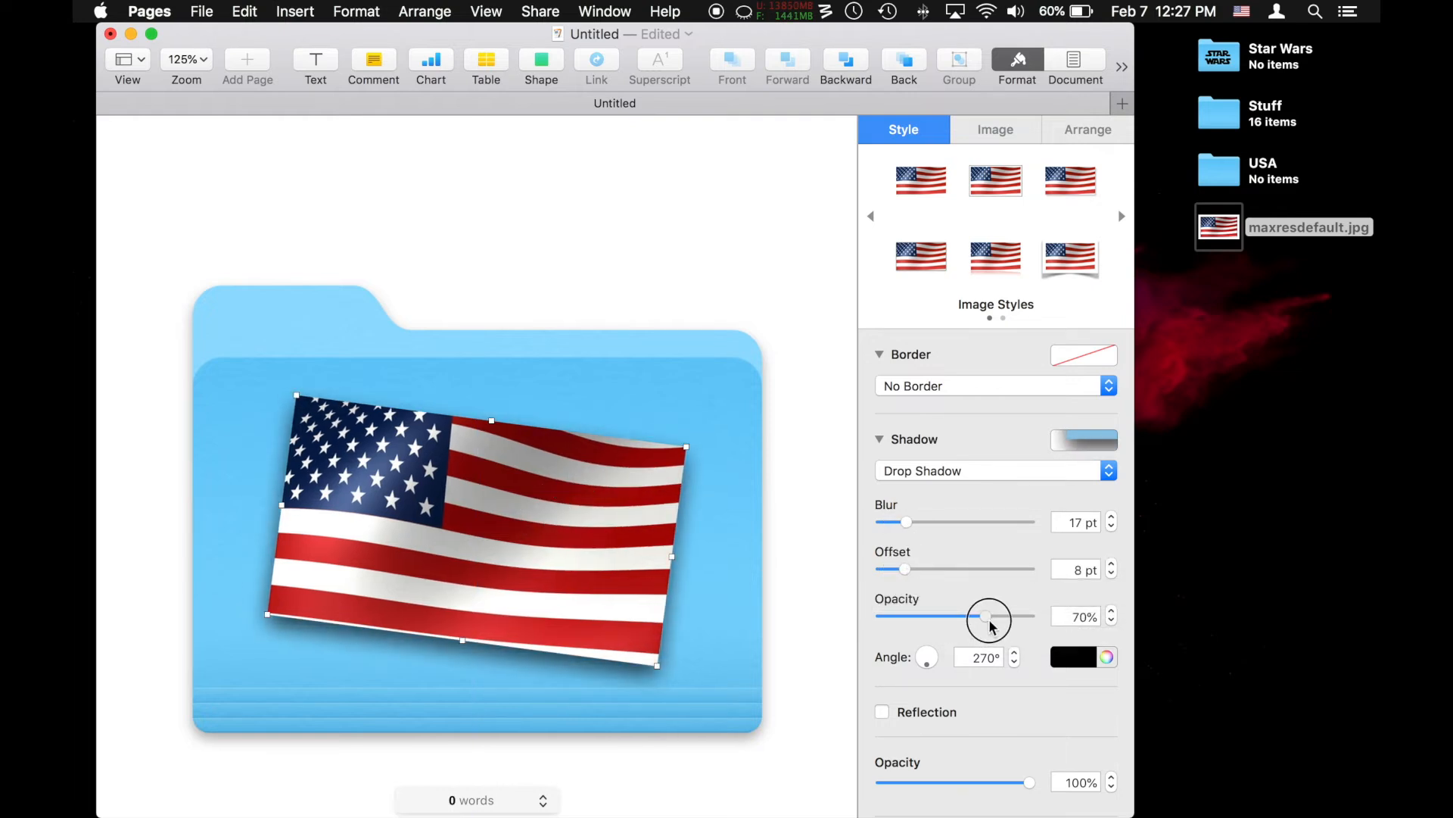
{"action": "left_click_drag", "start_coordinate": [605, 522], "coordinate": [603, 529]}
Select the folder picture together with the flag image and copy both
{"action": "left_click", "coordinate": [779, 331]}
{"action": "left_click", "coordinate": [714, 382]}
{"action": "left_click", "coordinate": [560, 518], "text": "shift"}
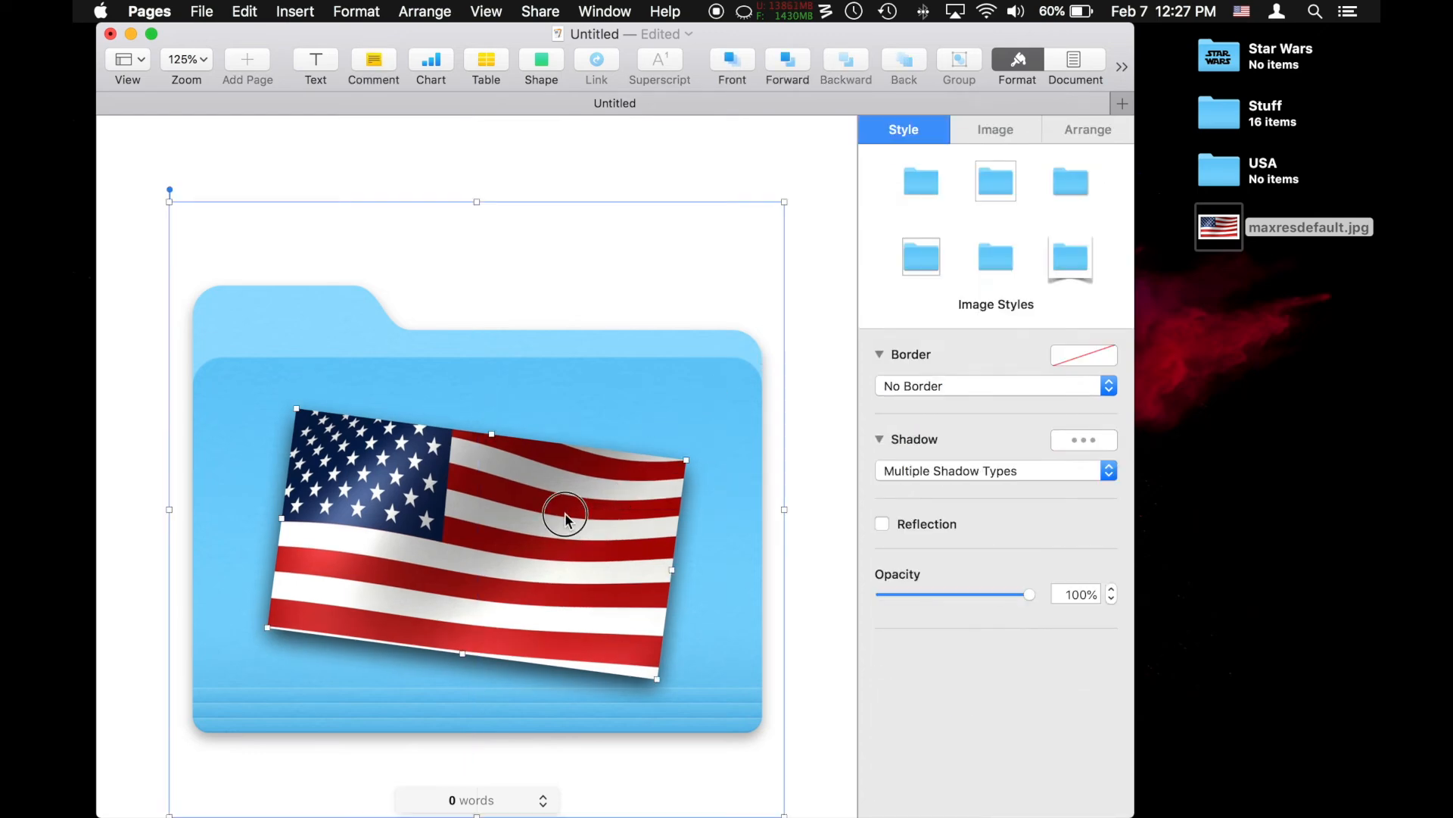
{"action": "key", "text": "super+c"}
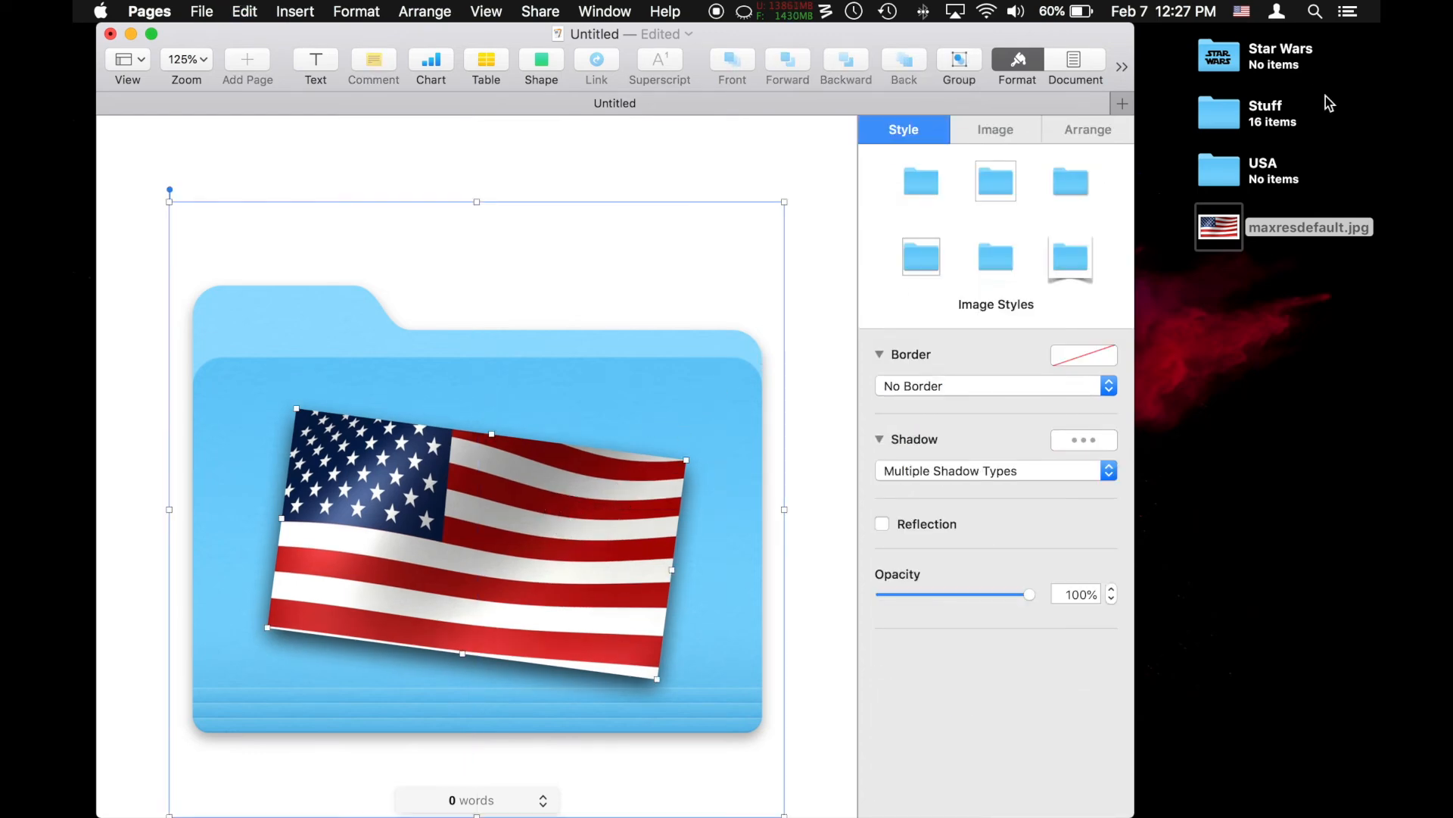
Paste the copied artwork as the icon of the desktop's USA folder in its info window, and close that window
{"action": "left_click", "coordinate": [1232, 184]}
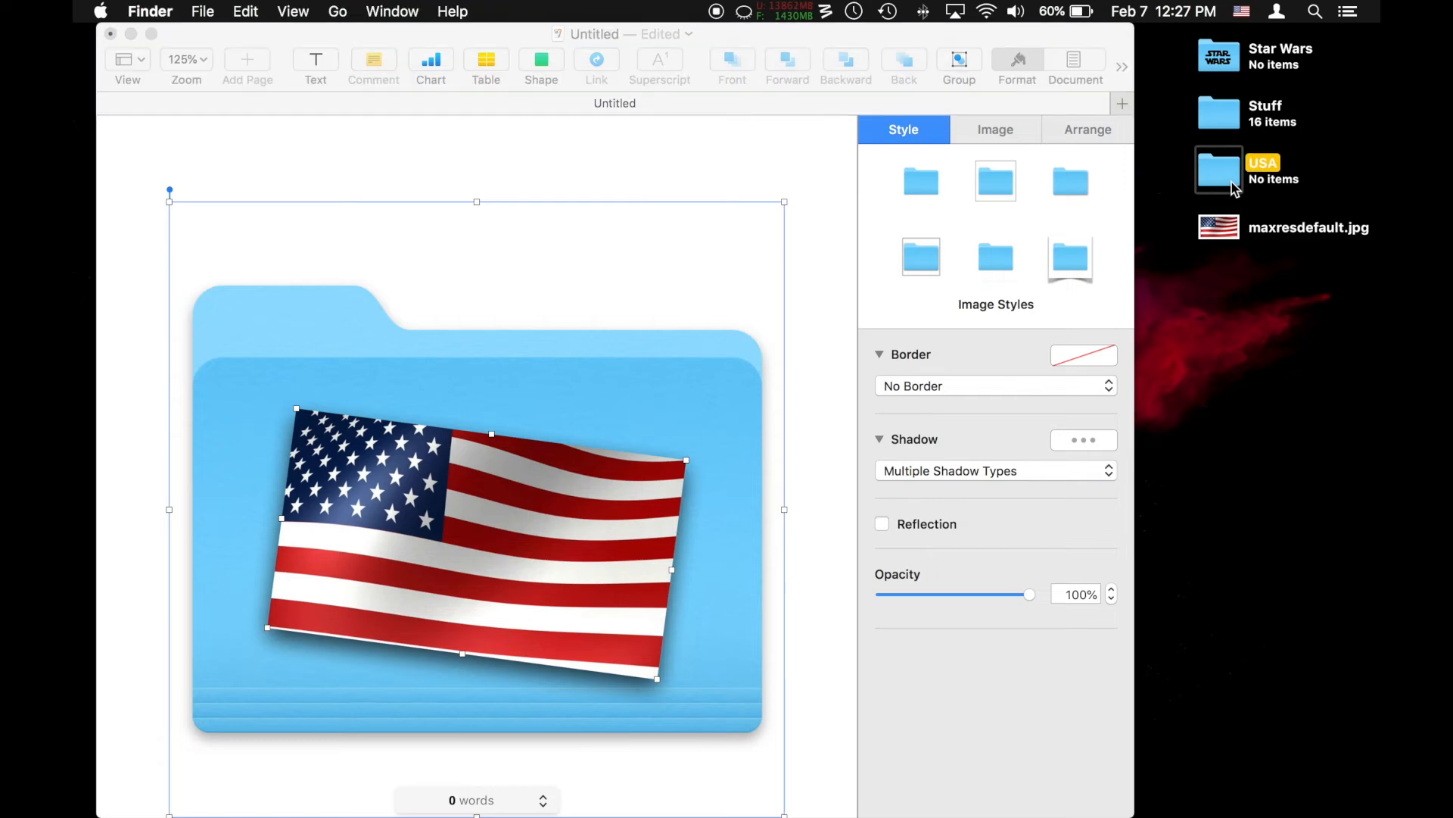
{"action": "right_click", "coordinate": [1233, 182]}
{"action": "left_click", "coordinate": [1140, 261]}
{"action": "left_click", "coordinate": [106, 88]}
{"action": "key", "text": "super+v"}
{"action": "key", "text": "super+w"}
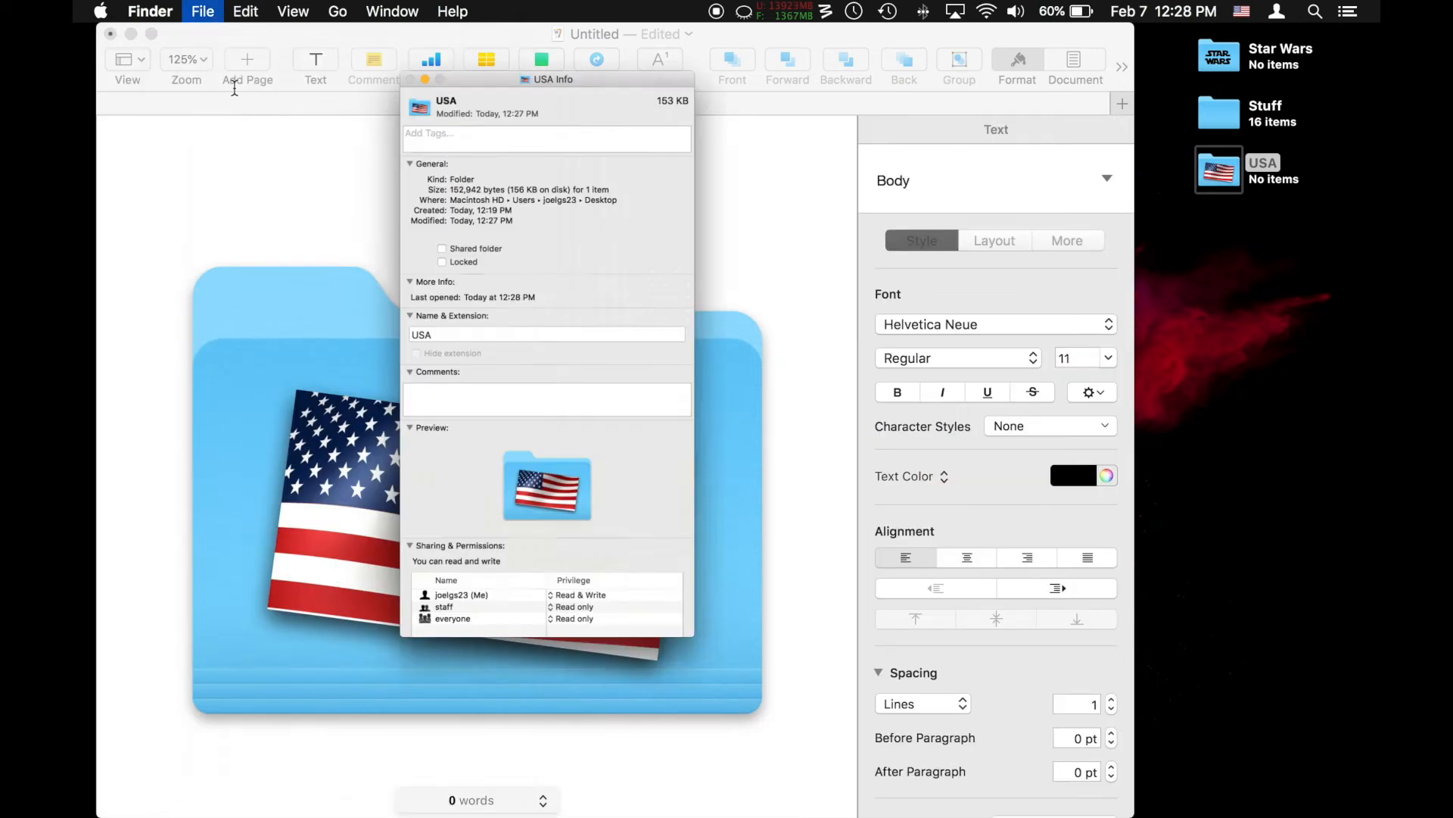
Switch back to Pages and delete the flag image from the folder picture
{"action": "left_click", "coordinate": [548, 475]}
{"action": "left_click", "coordinate": [548, 474]}
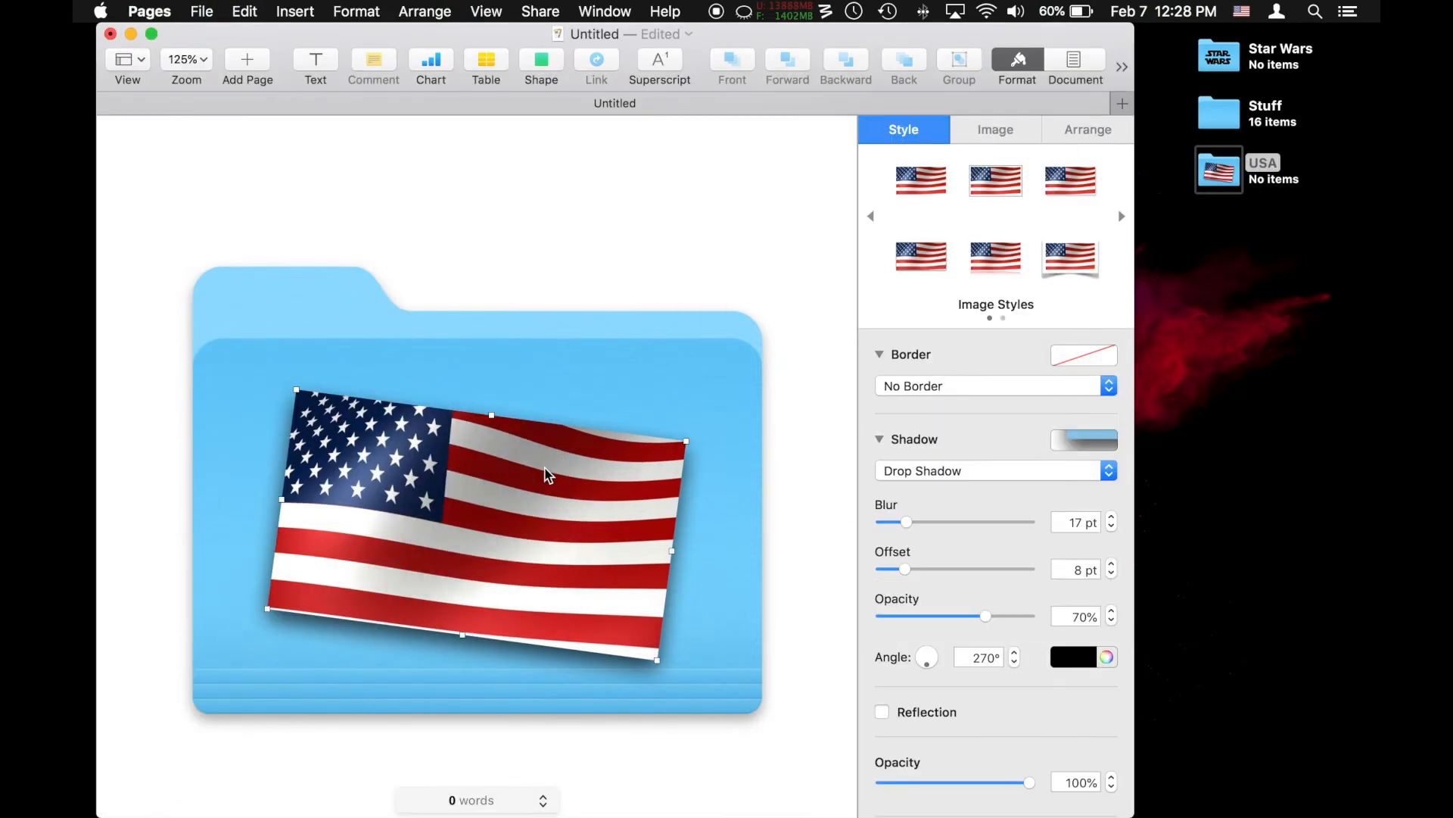
{"action": "key", "text": "Delete"}
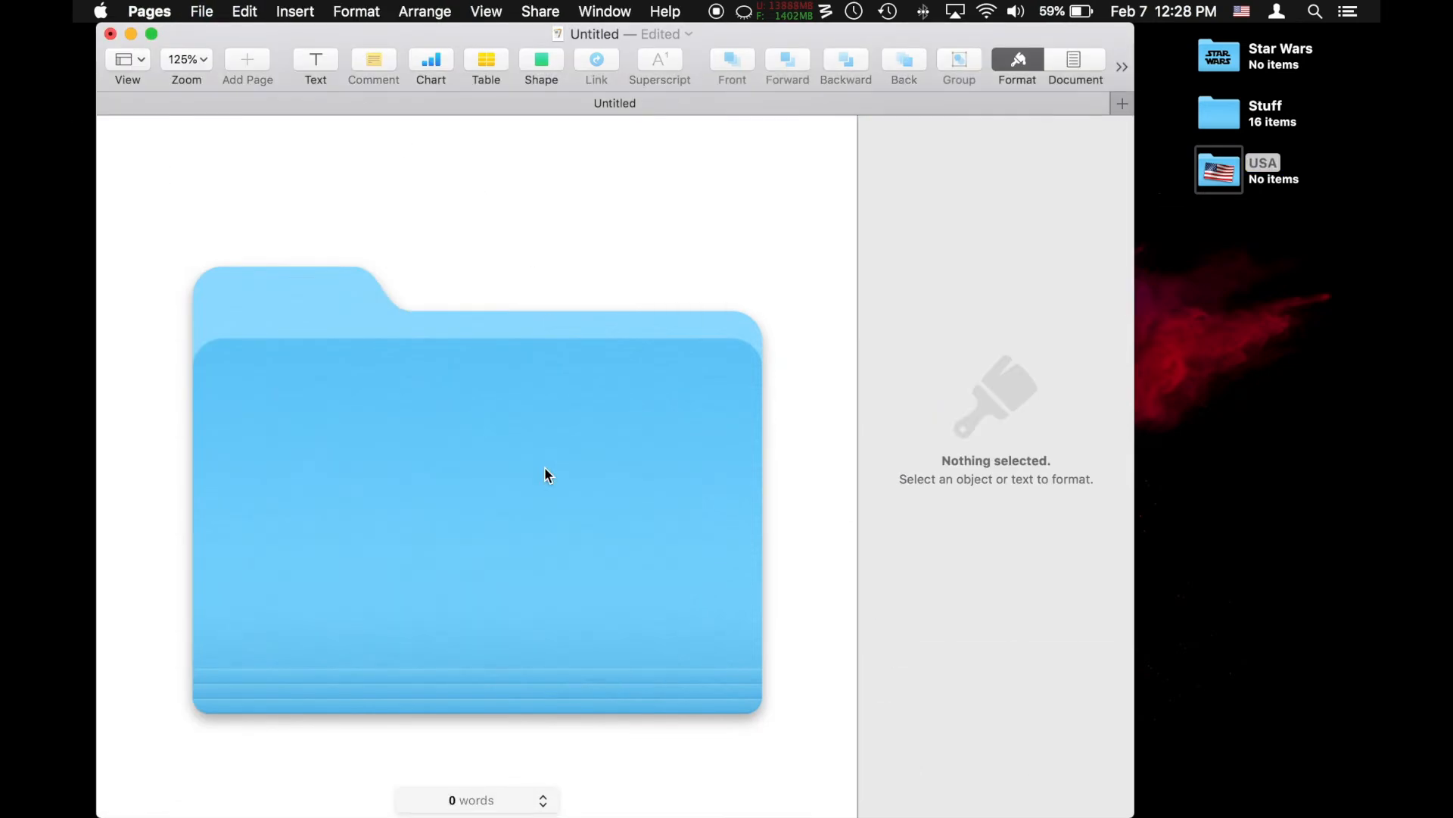
{"action": "left_click", "coordinate": [1223, 116]}
{"action": "left_click", "coordinate": [694, 190]}
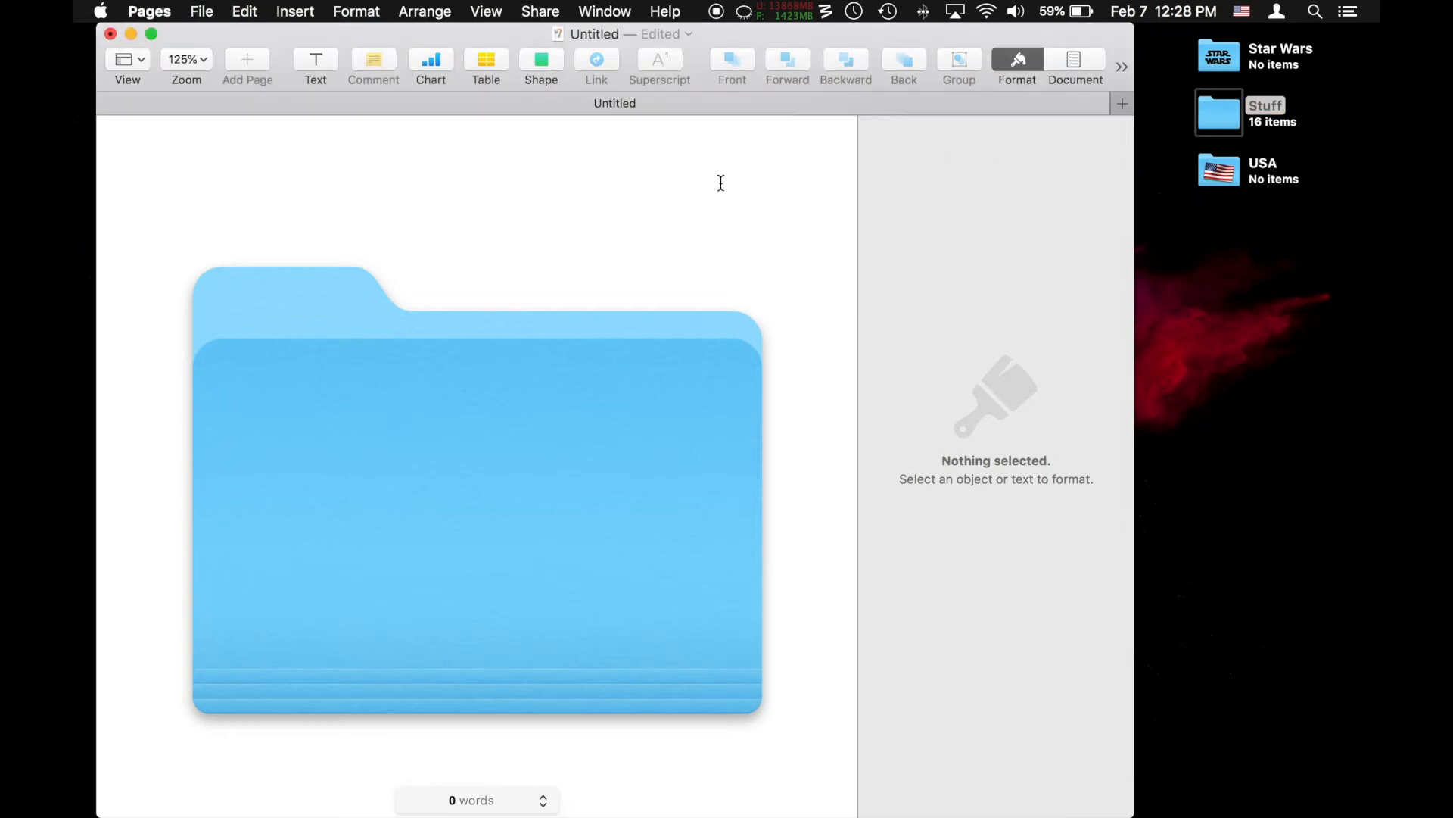
Switch to Safari and search Bing Images for "silhouette books"
{"action": "left_click", "coordinate": [146, 791]}
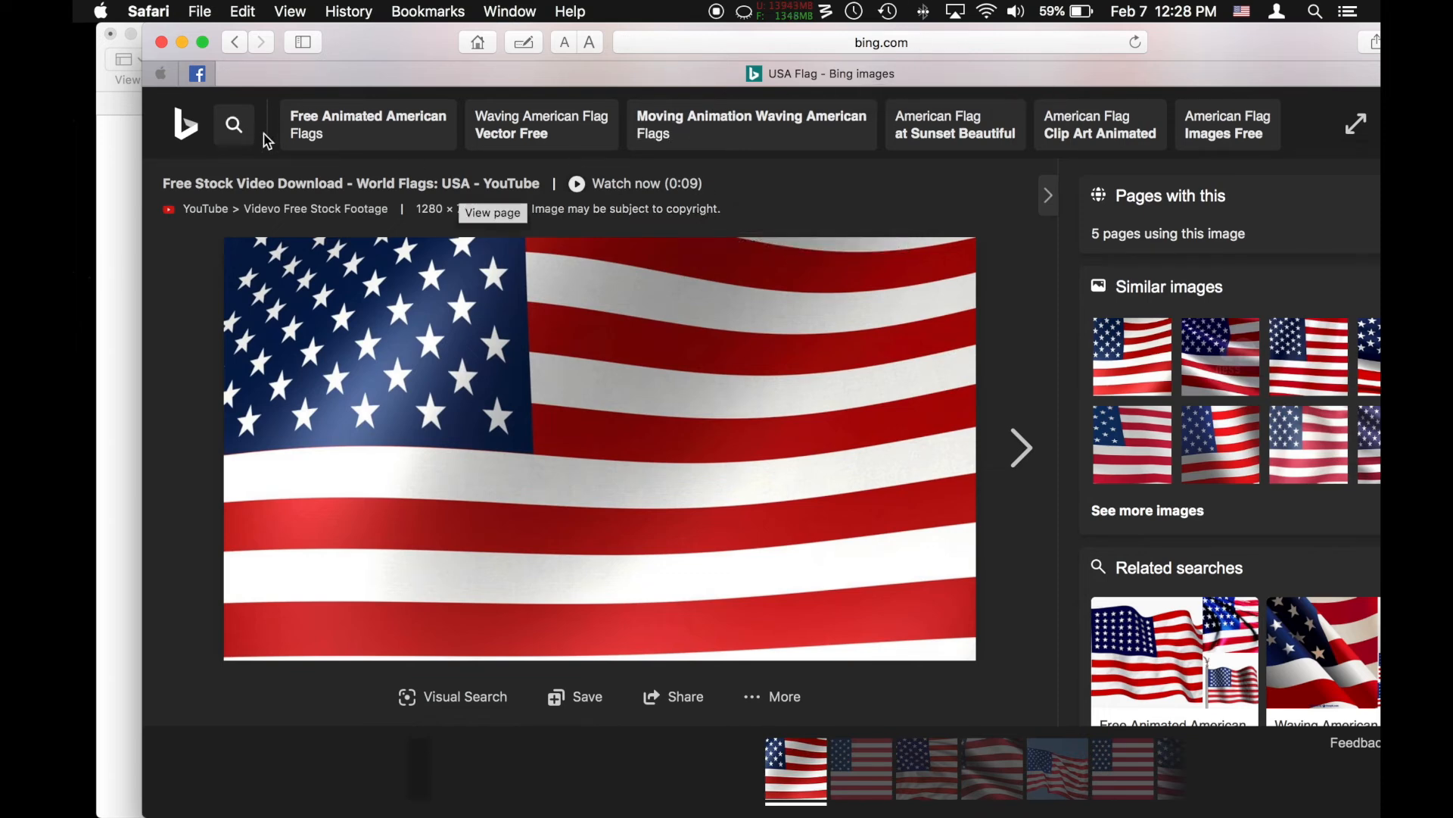
{"action": "left_click", "coordinate": [227, 137]}
{"action": "left_click_drag", "start_coordinate": [347, 120], "coordinate": [177, 119]}
{"action": "type", "text": "silhouette"}
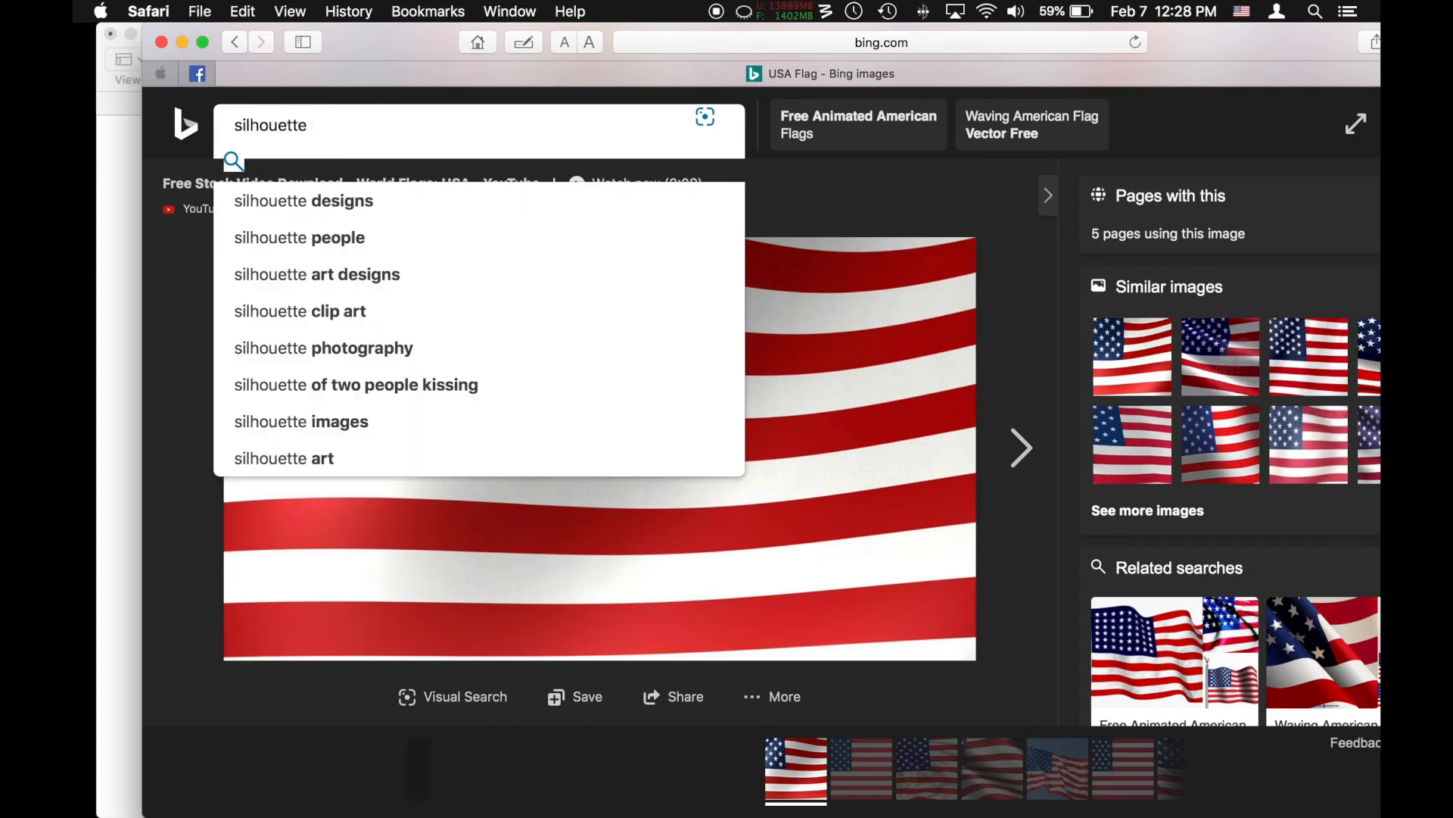
{"action": "key", "text": "super+a"}
{"action": "type", "text": "s"}
{"action": "key", "text": "Return"}
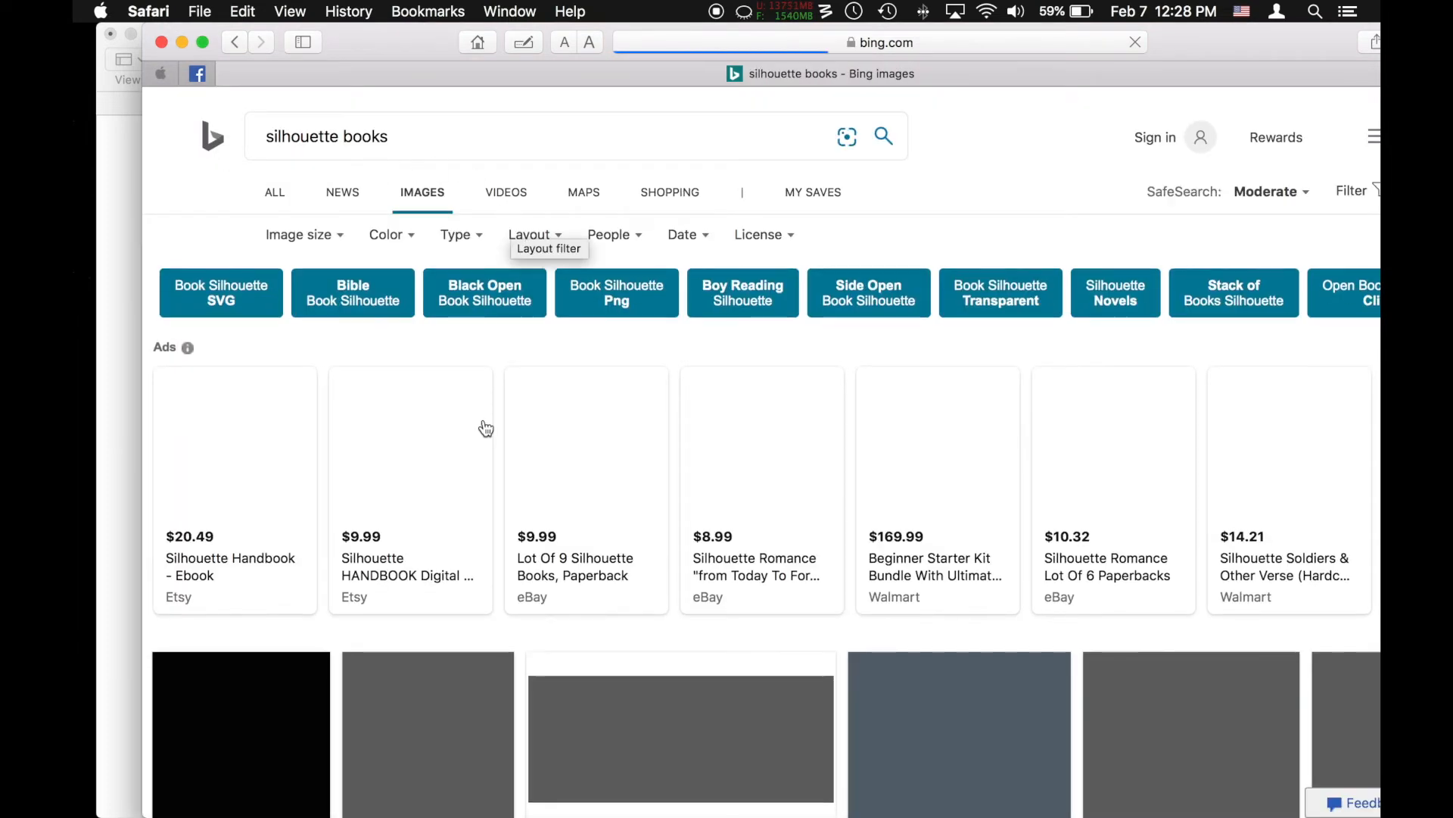
Place the silhouette of leaning books on the folder in Pages and make its white background transparent, keeping the pages white
{"action": "scroll", "coordinate": [482, 426], "scroll_direction": "down", "scroll_amount": 5}
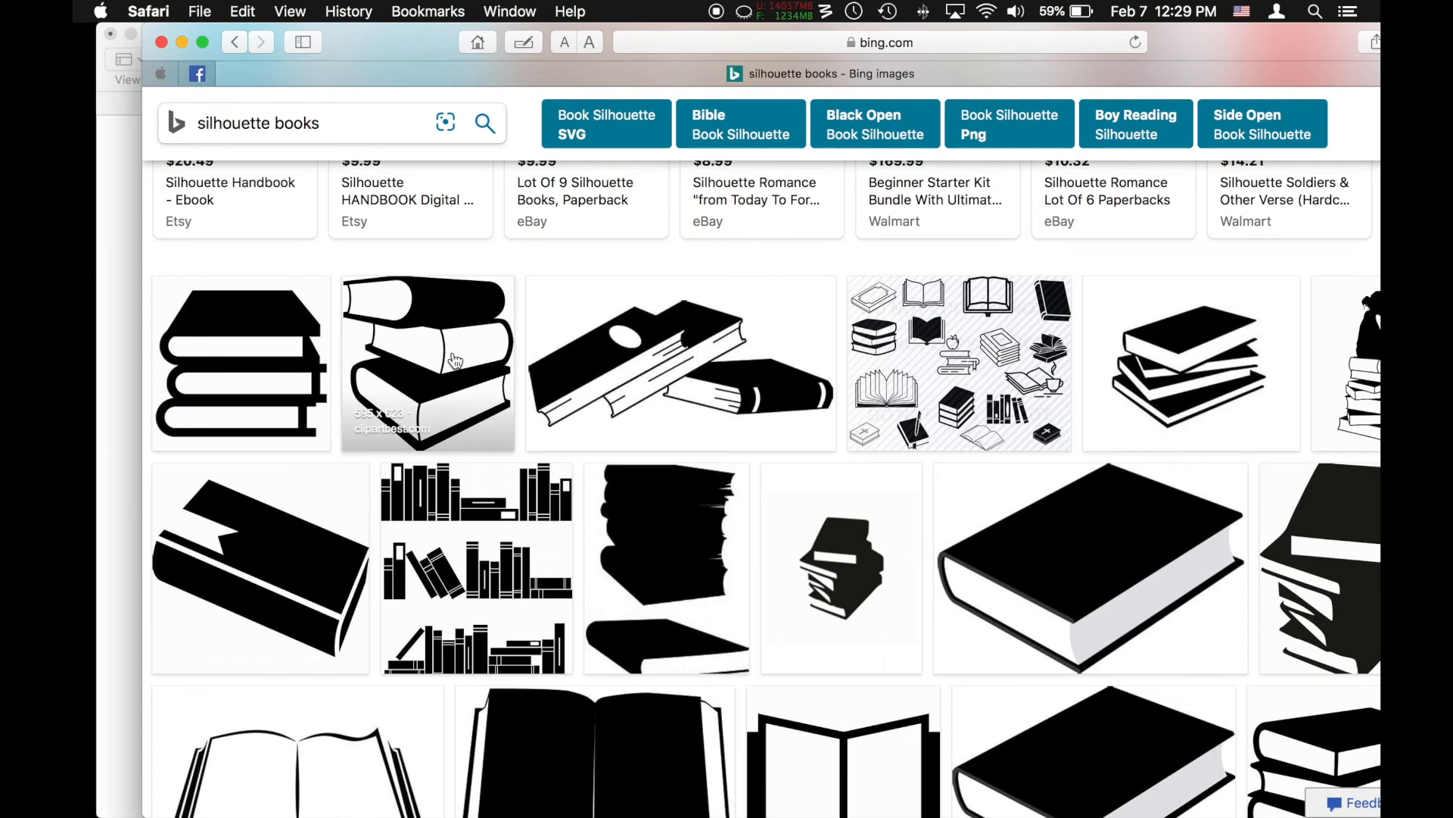
{"action": "left_click_drag", "start_coordinate": [658, 365], "coordinate": [535, 454]}
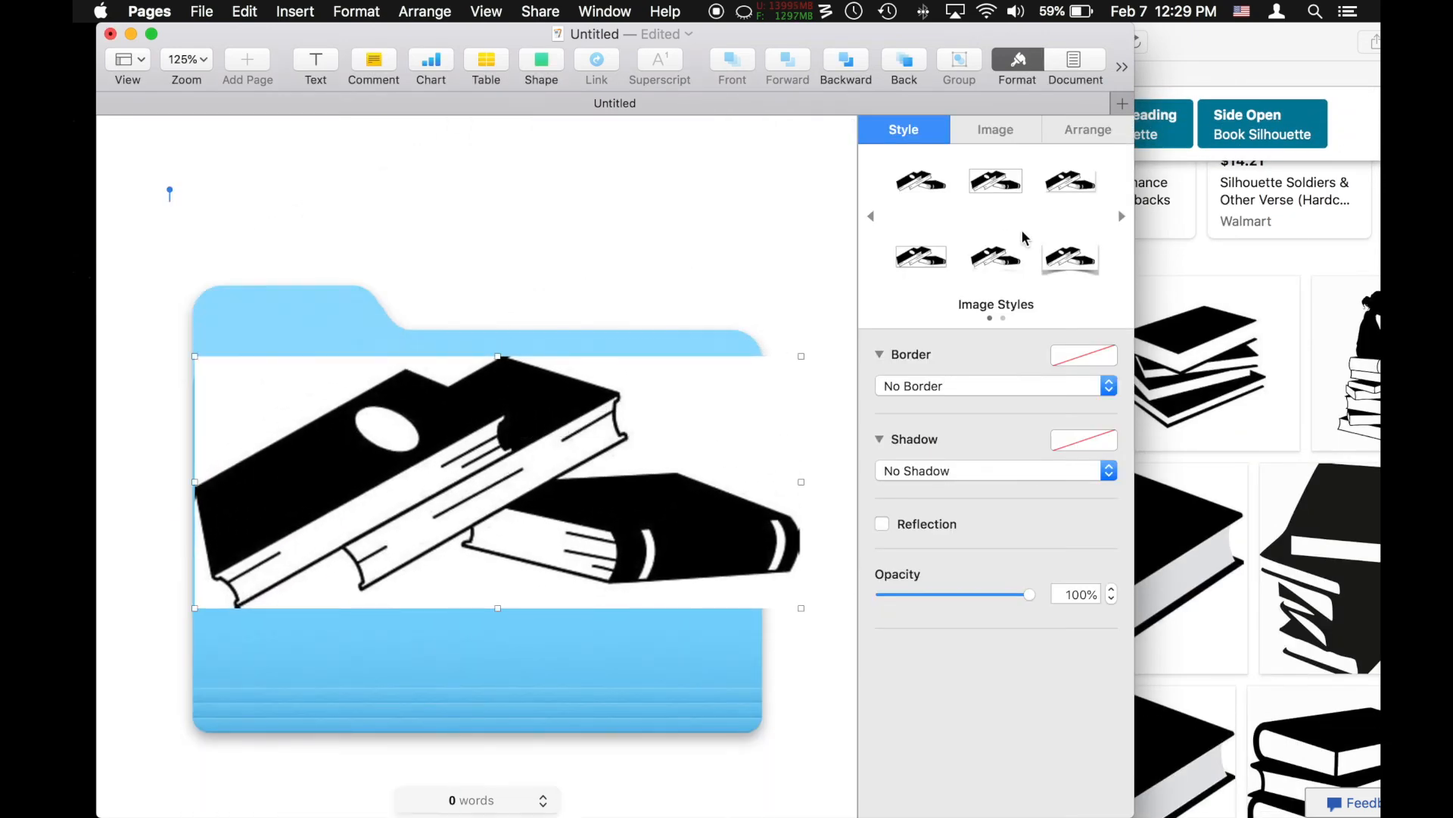
{"action": "left_click", "coordinate": [997, 129]}
{"action": "left_click", "coordinate": [997, 334]}
{"action": "left_click_drag", "start_coordinate": [723, 394], "coordinate": [728, 383]}
{"action": "mouse_move", "coordinate": [241, 377]}
{"action": "left_mouse_down"}
{"action": "mouse_move", "coordinate": [259, 382]}
{"action": "mouse_move", "coordinate": [252, 355]}
{"action": "left_mouse_up"}
{"action": "left_click_drag", "start_coordinate": [205, 583], "coordinate": [183, 504]}
{"action": "left_click", "coordinate": [183, 504]}
{"action": "left_click", "coordinate": [375, 454]}
Shrink the books image, center it on the folder front, and copy it together with the folder picture
{"action": "left_click_drag", "start_coordinate": [798, 356], "coordinate": [649, 418]}
{"action": "left_click_drag", "start_coordinate": [400, 494], "coordinate": [459, 538]}
{"action": "left_click_drag", "start_coordinate": [169, 189], "coordinate": [733, 357]}
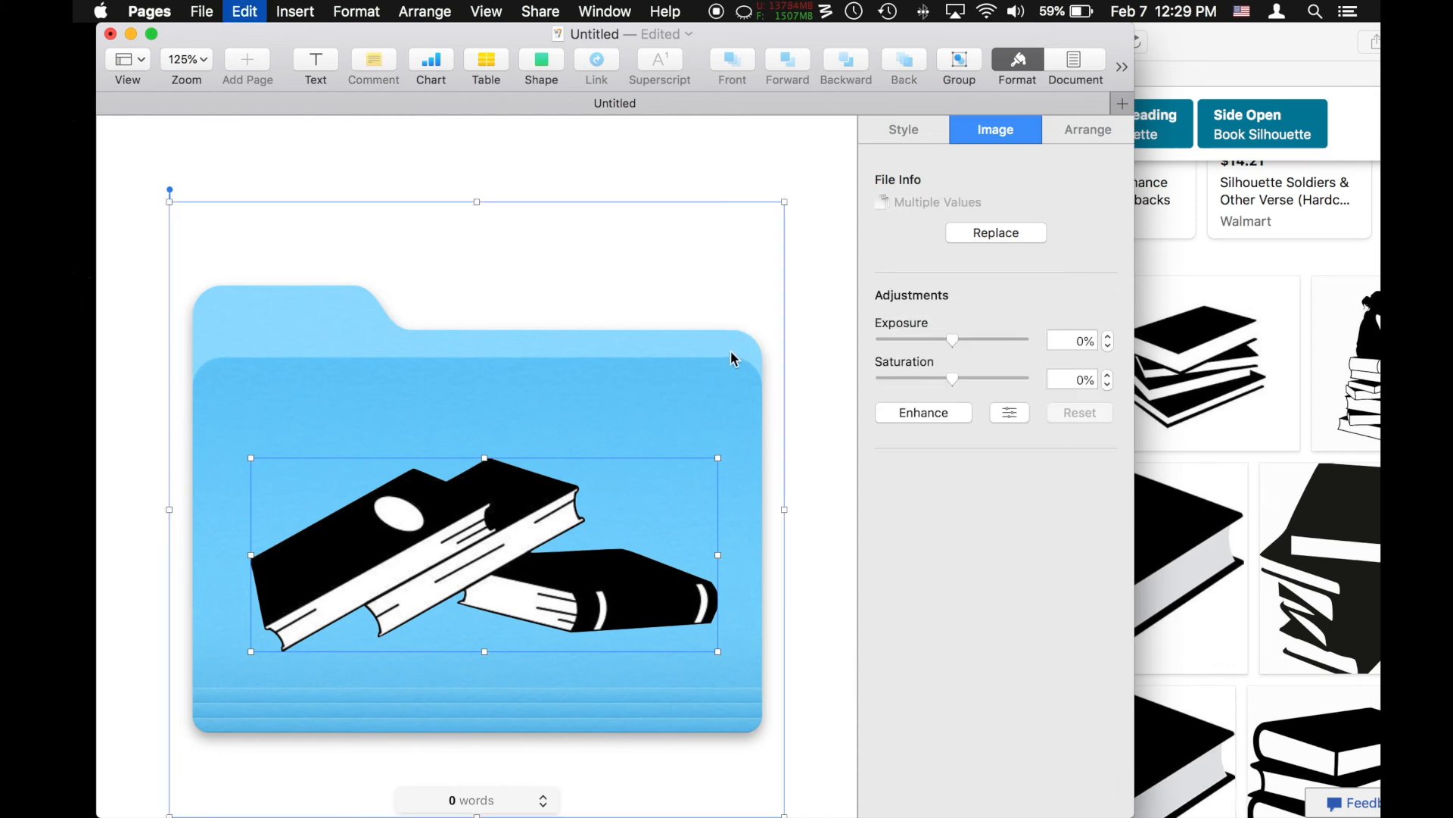
Hide Safari, paste the copied artwork as the Stuff folder's icon in its info window, and close that window
{"action": "left_click", "coordinate": [1250, 39]}
{"action": "key", "text": "super+h"}
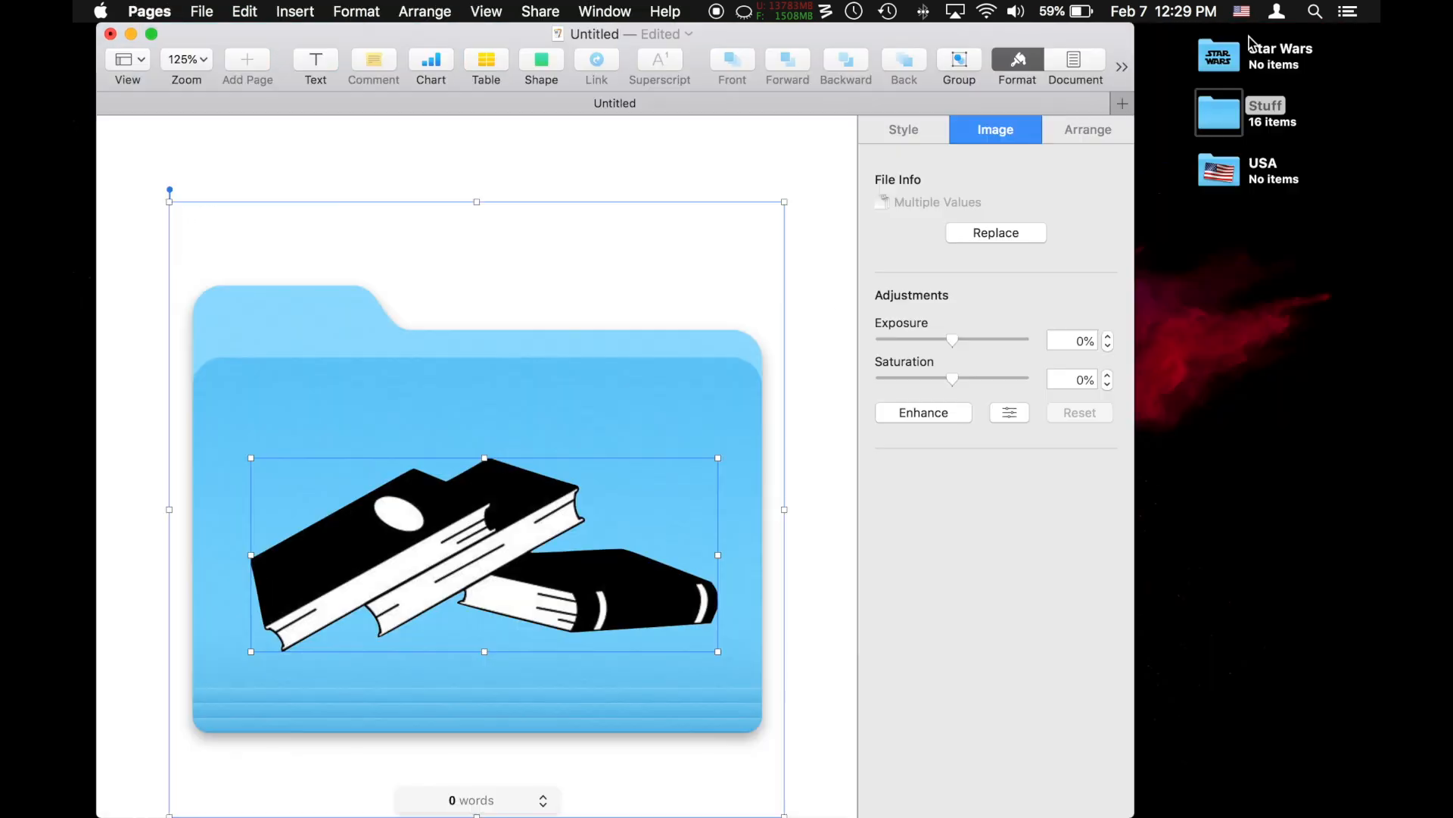
{"action": "left_click", "coordinate": [1227, 111]}
{"action": "key", "text": "super+i"}
{"action": "left_click", "coordinate": [110, 83]}
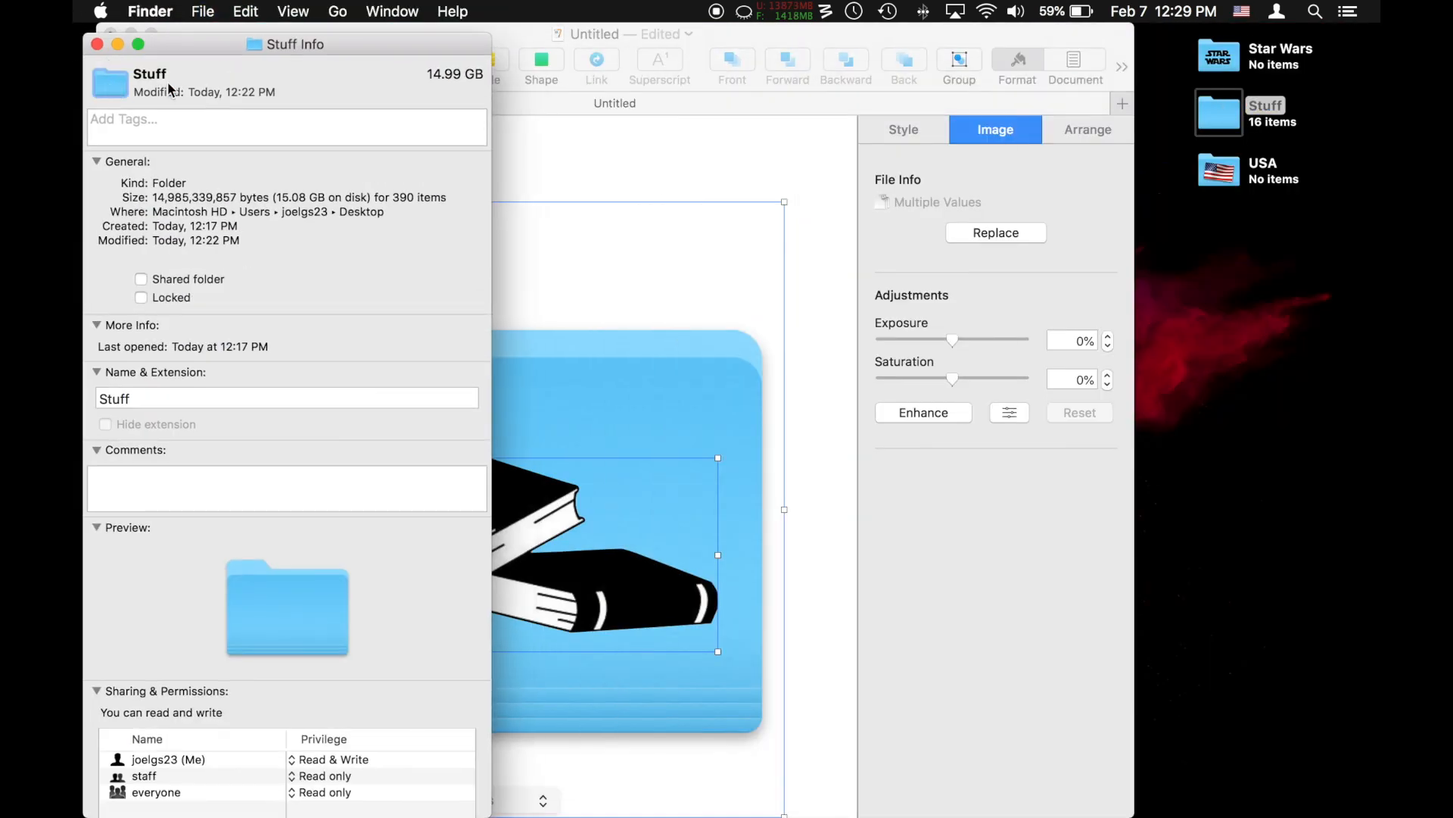
{"action": "key", "text": "super+v"}
{"action": "key", "text": "super+w"}
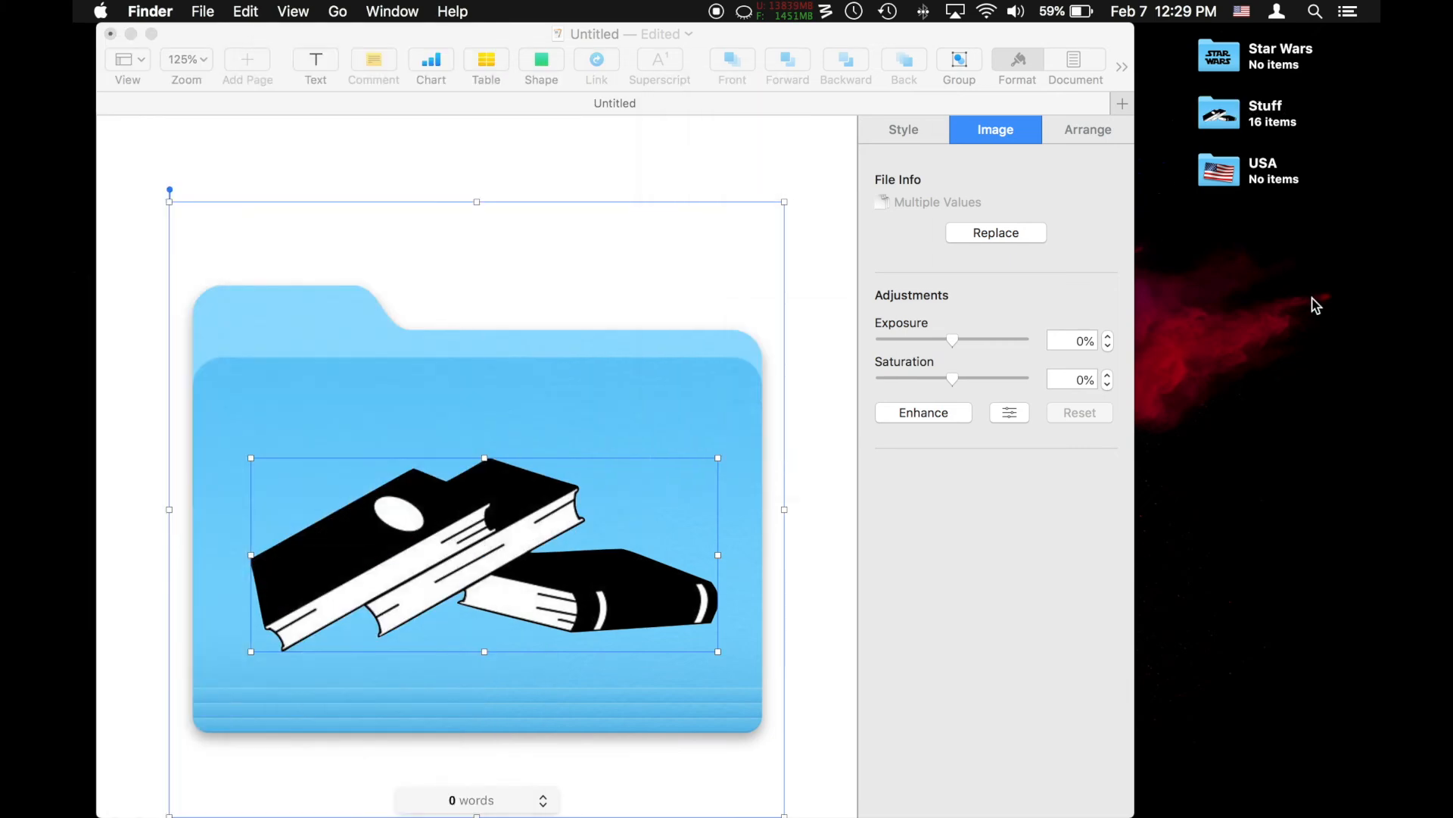
Return to Pages and hide it to uncover the whole desktop
{"action": "left_click", "coordinate": [1023, 583]}
{"action": "left_click", "coordinate": [1277, 288]}
{"action": "left_click", "coordinate": [1002, 667]}
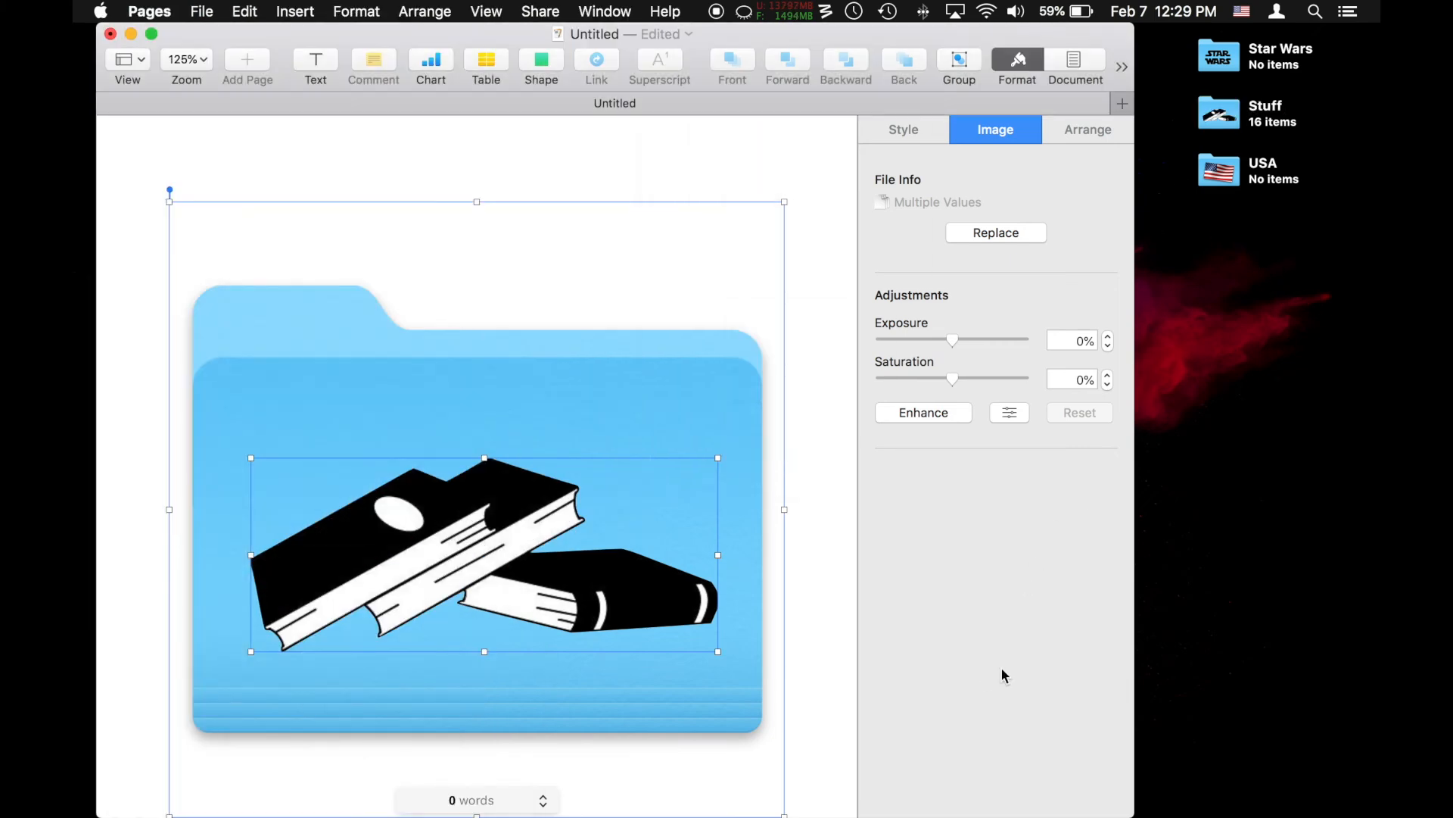
{"action": "key", "text": "super+h"}
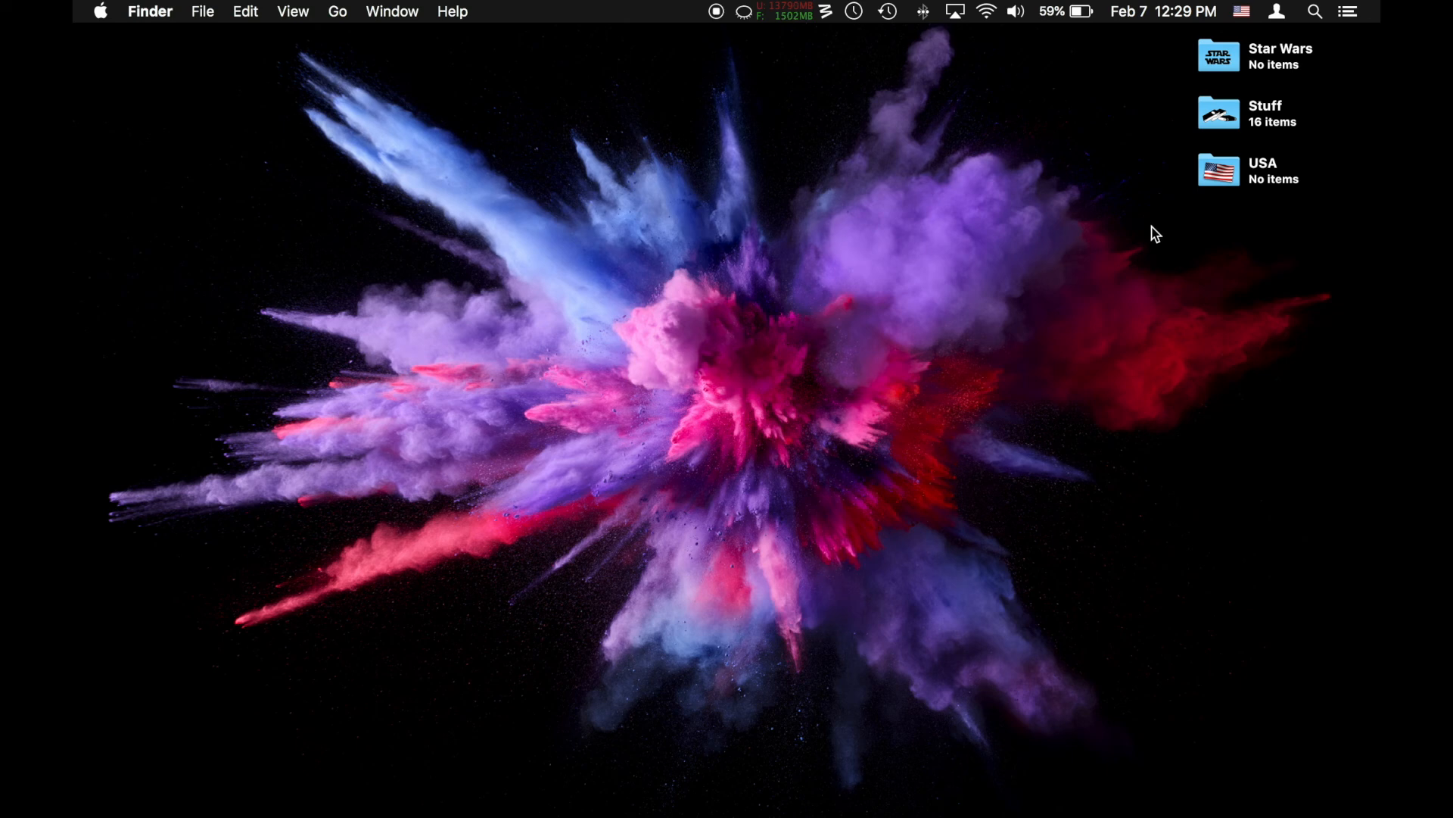
Examine the custom icons of the three desktop folders, and briefly open and close the Star Wars folder
{"action": "left_click", "coordinate": [1226, 172]}
{"action": "left_click", "coordinate": [1167, 173]}
{"action": "left_click", "coordinate": [1229, 62]}
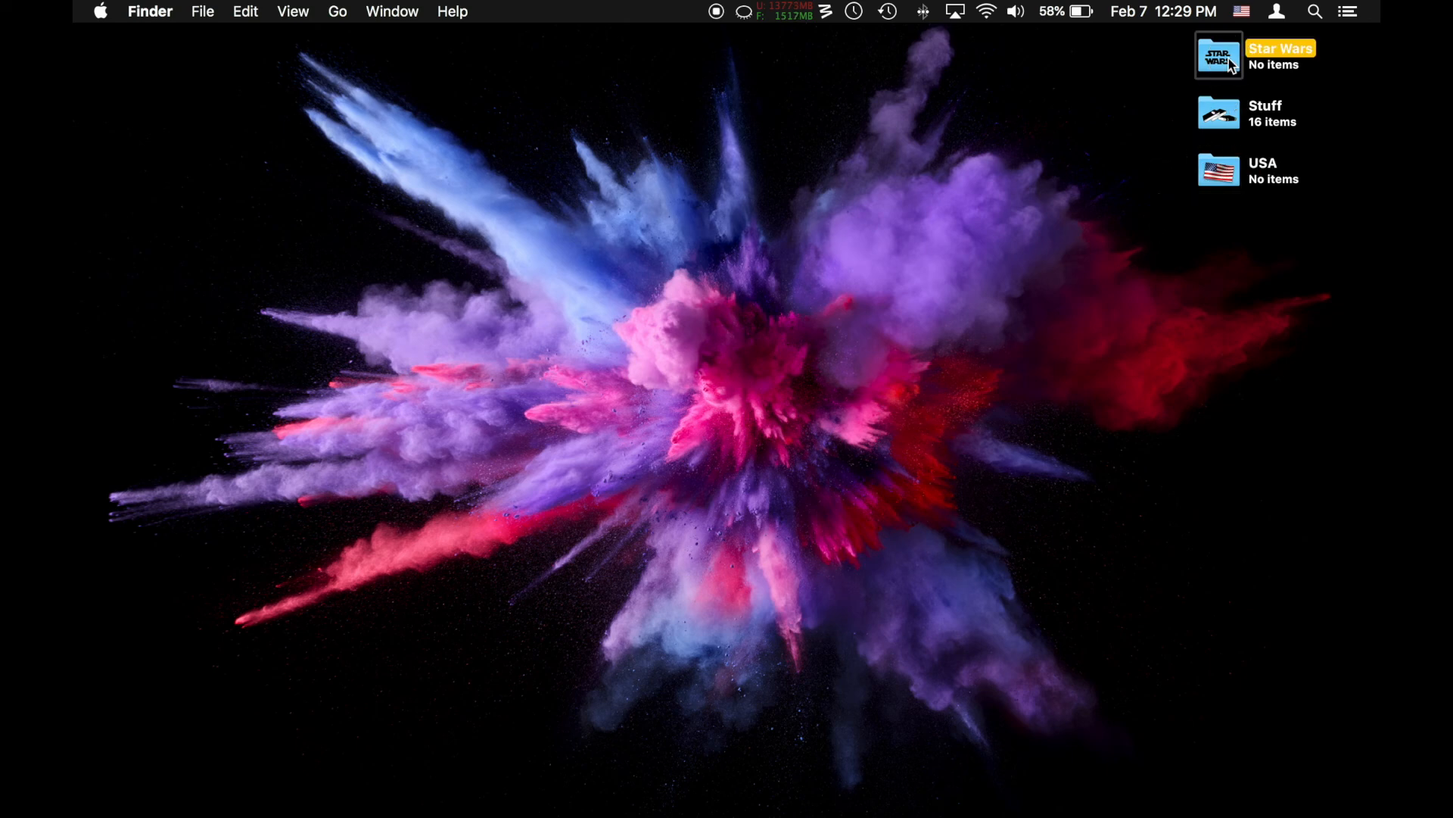
{"action": "left_click", "coordinate": [1227, 168]}
{"action": "left_click", "coordinate": [1213, 241]}
{"action": "left_click", "coordinate": [1213, 166]}
{"action": "left_click", "coordinate": [1218, 66]}
{"action": "left_click", "coordinate": [1220, 124]}
{"action": "left_click", "coordinate": [1152, 146]}
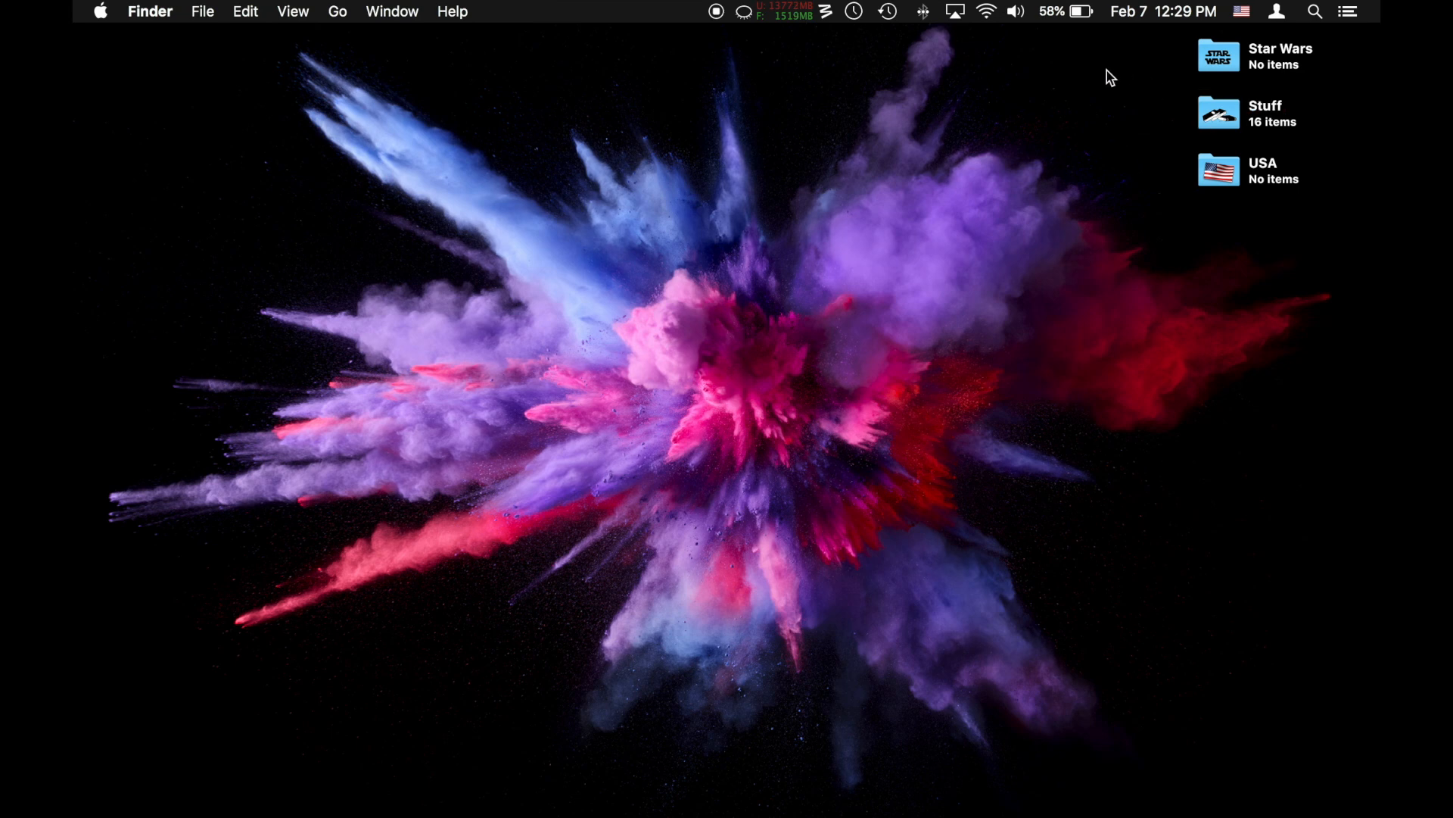
{"action": "double_click", "coordinate": [1222, 65]}
{"action": "key", "text": "super+w"}
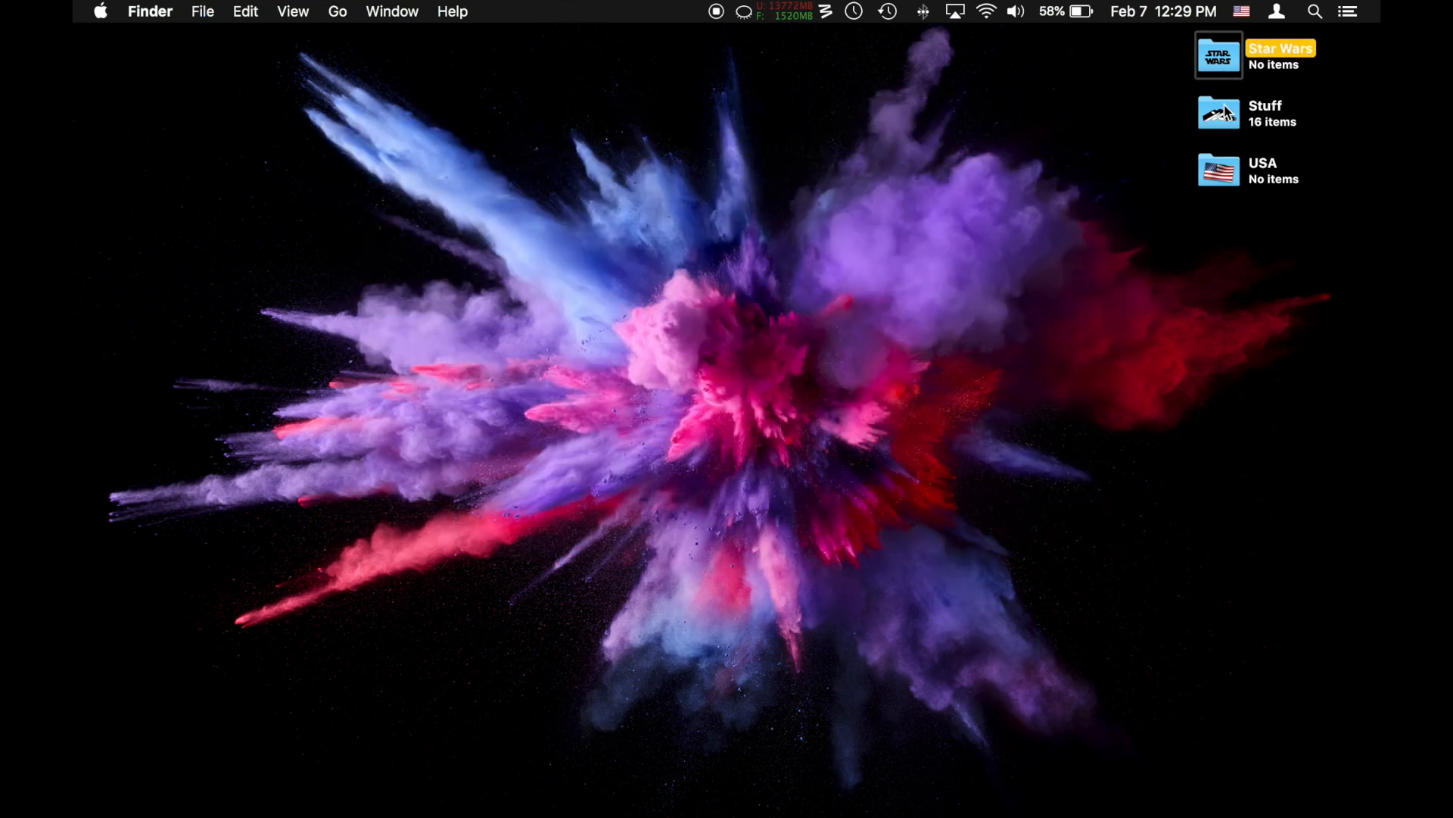
Remove the custom icon from the Star Wars folder in its info window and close the window
{"action": "key", "text": "super+i"}
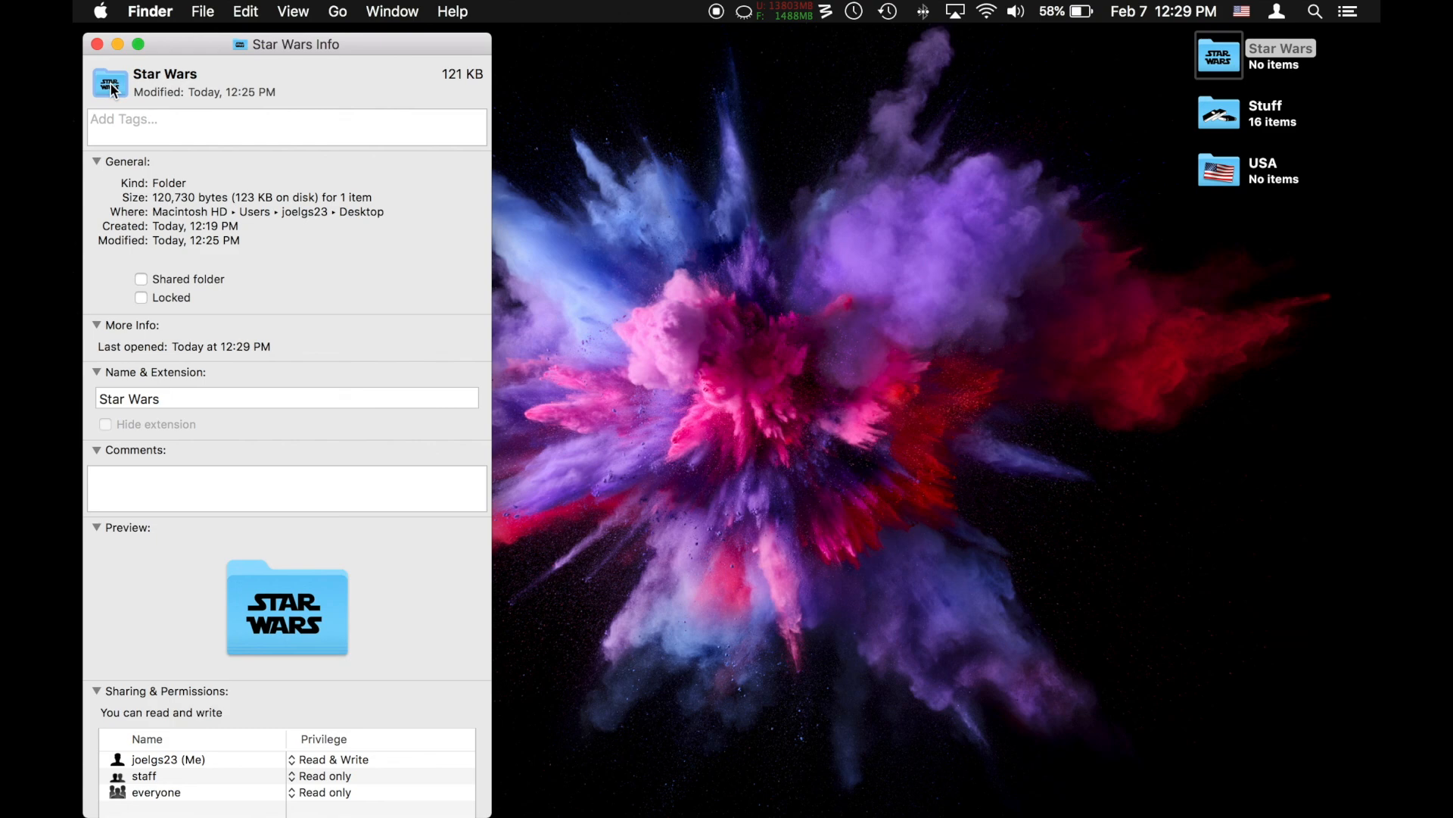
{"action": "key", "text": "BackSpace"}
{"action": "key", "text": "super+w"}
{"action": "left_click", "coordinate": [1019, 106]}
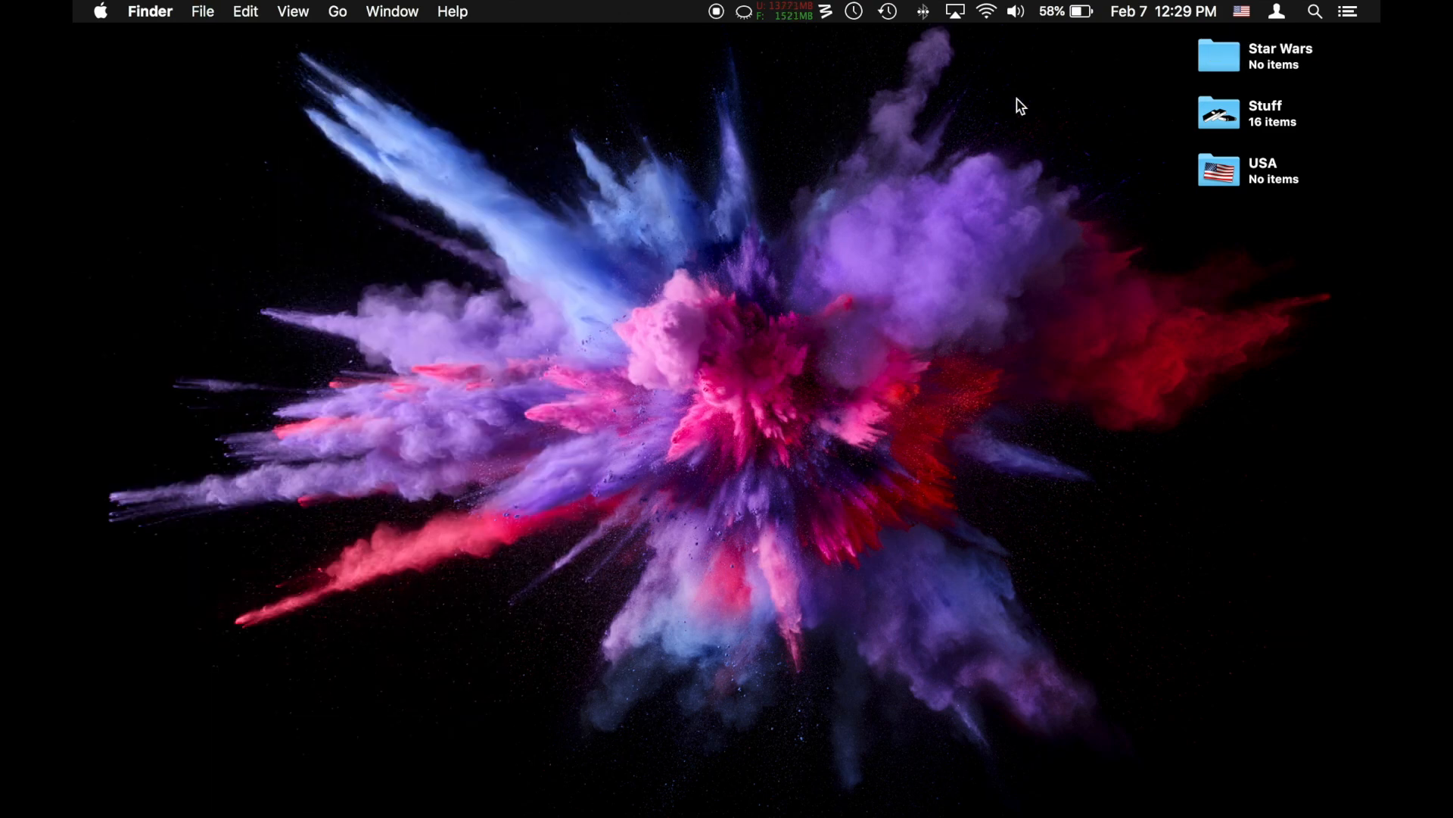
Open the info windows of the Stuff and USA folders, remove both custom icons, and close the windows
{"action": "left_click", "coordinate": [1211, 112]}
{"action": "key", "text": "super+i"}
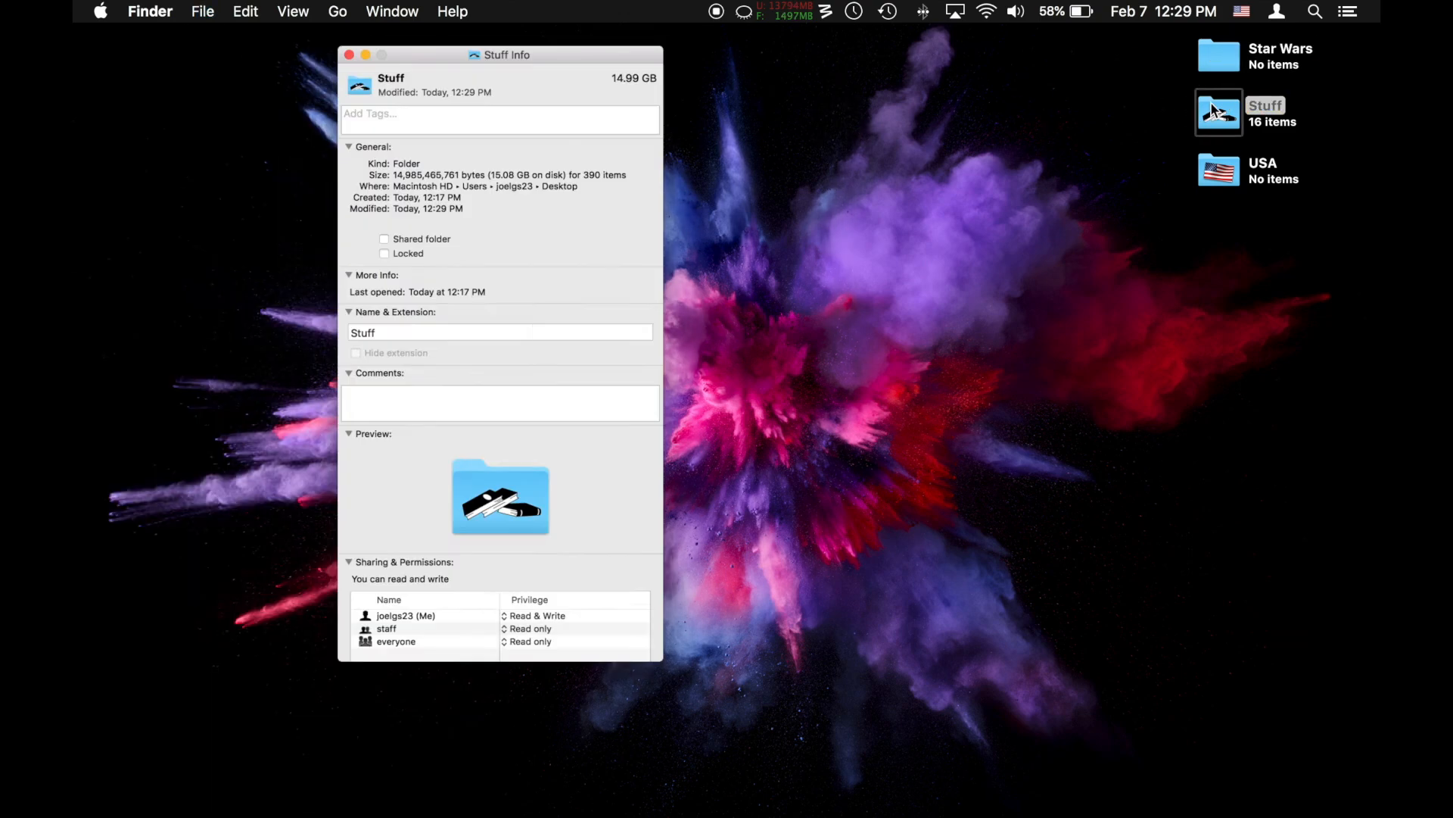
{"action": "key", "text": "Down"}
{"action": "key", "text": "super+i"}
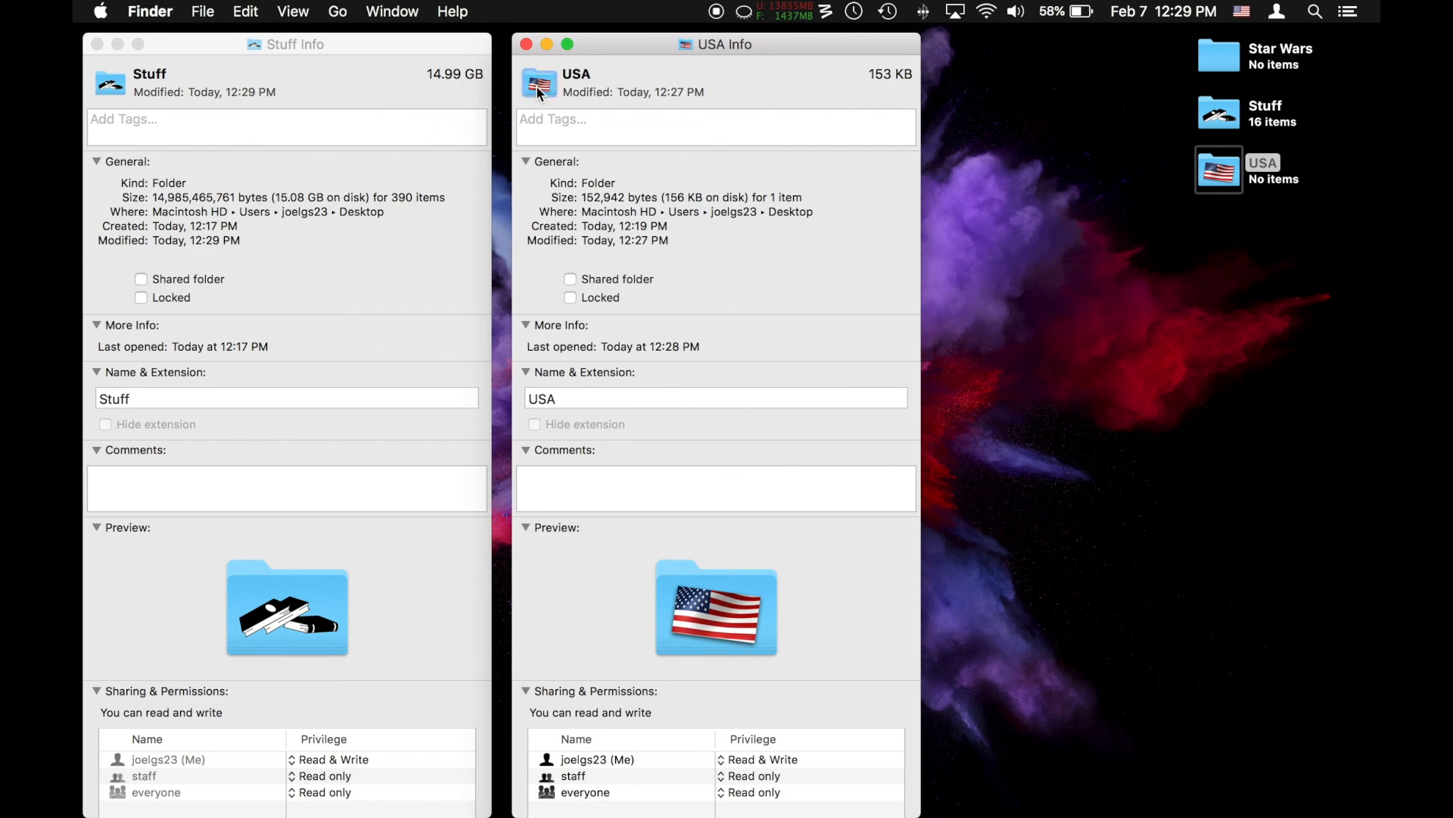
{"action": "left_click", "coordinate": [539, 85]}
{"action": "key", "text": "Delete"}
{"action": "left_click", "coordinate": [108, 89]}
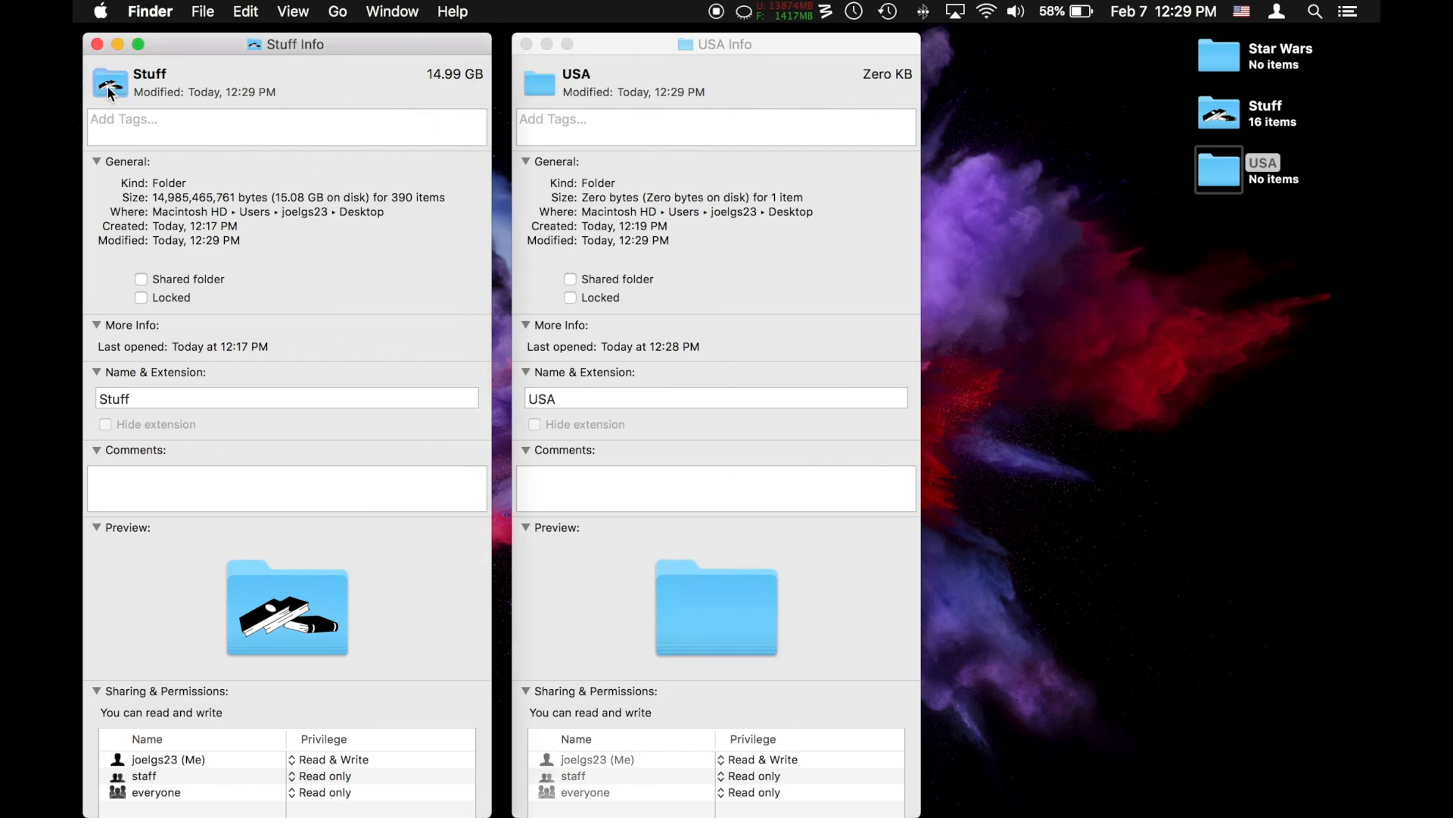
{"action": "key", "text": "Delete"}
{"action": "key", "text": "super+alt+w"}
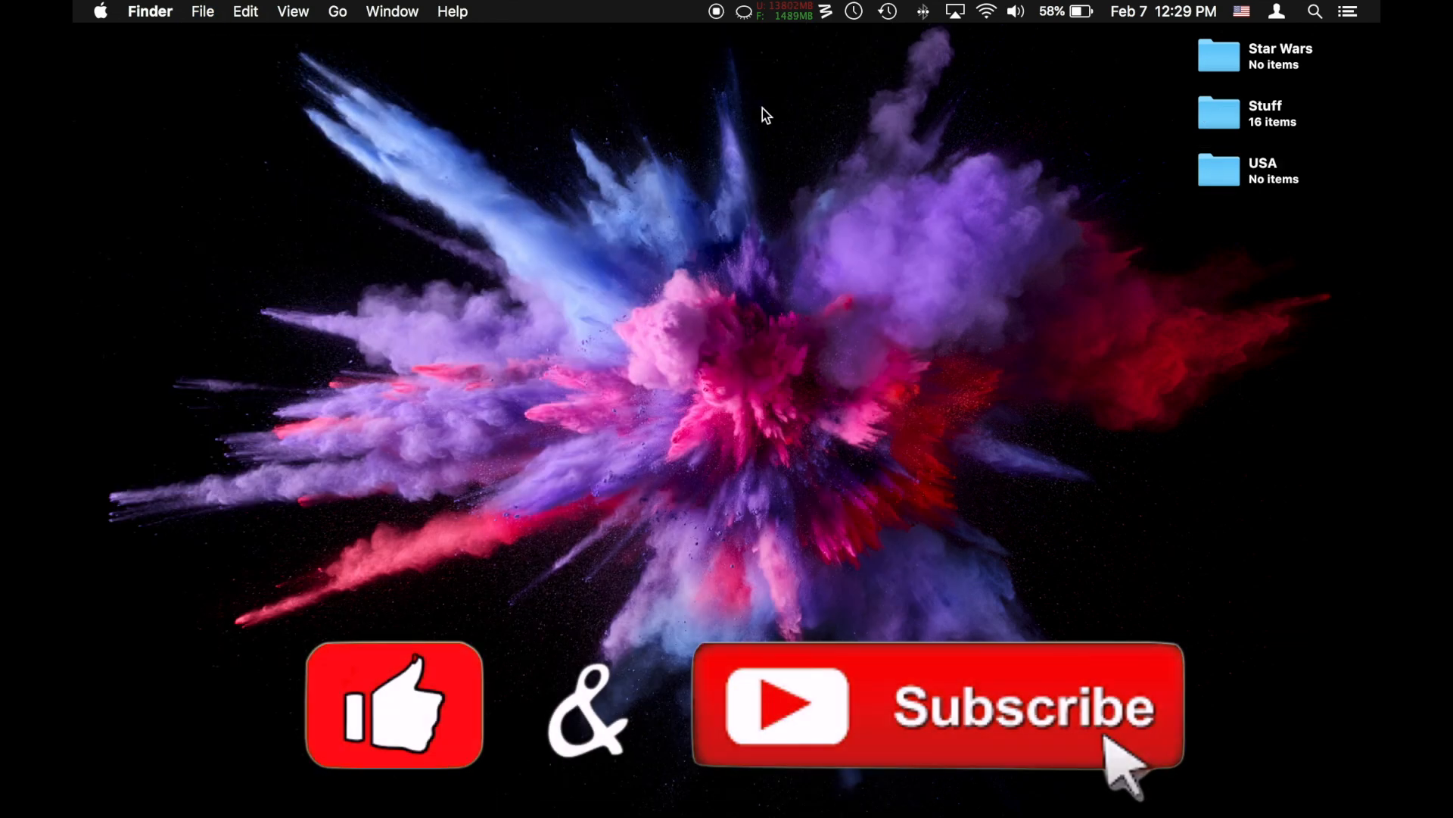